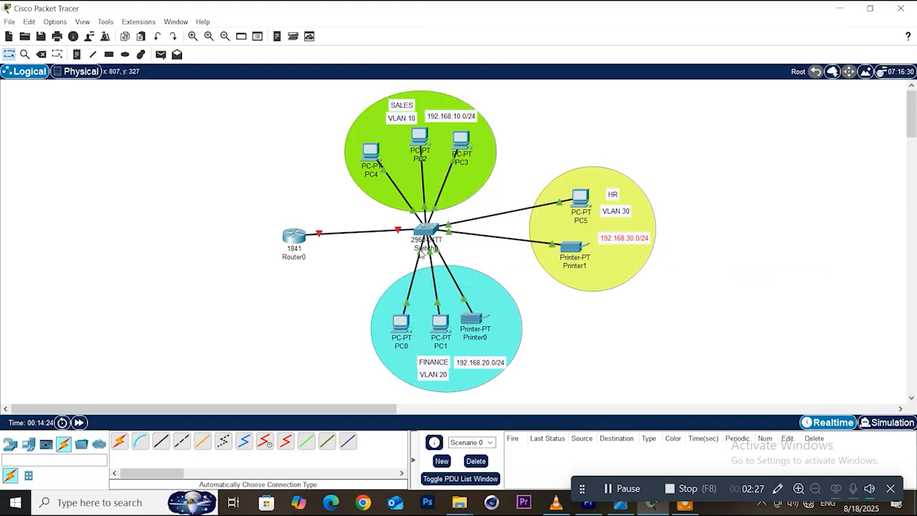
Step: Open Switch0's command line and enter global configuration mode through privileged mode
{"action": "left_click", "coordinate": [427, 230]}
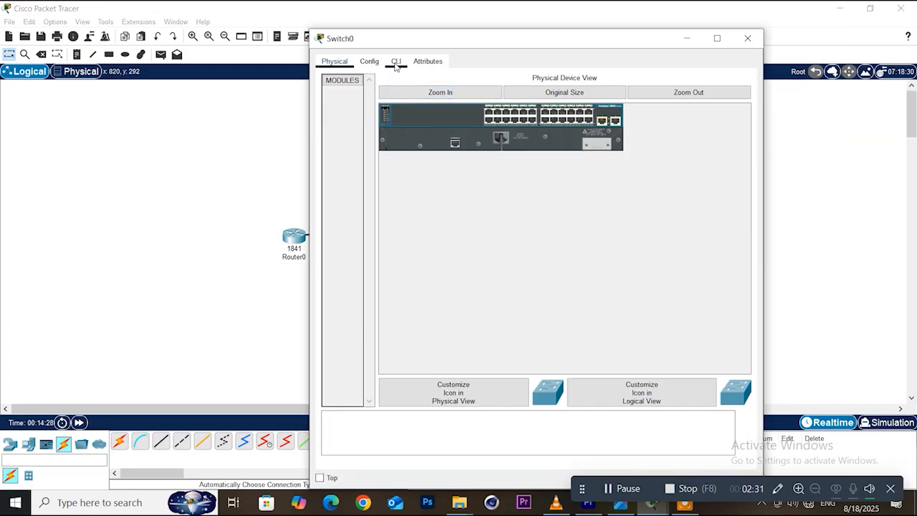
{"action": "left_click", "coordinate": [396, 61]}
{"action": "key", "text": "Return"}
{"action": "key", "text": "Return"}
{"action": "key", "text": "Return"}
{"action": "key", "text": "Return"}
{"action": "key", "text": "Return"}
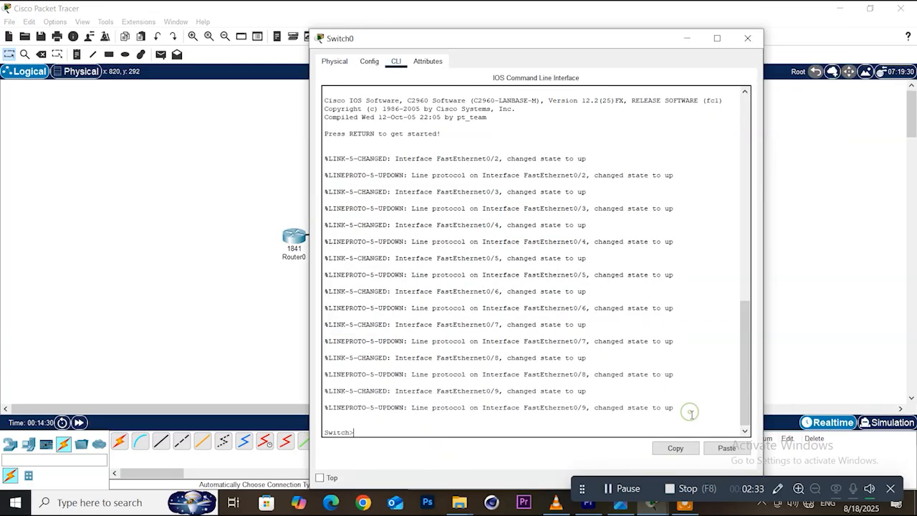
{"action": "type", "text": "EN"}
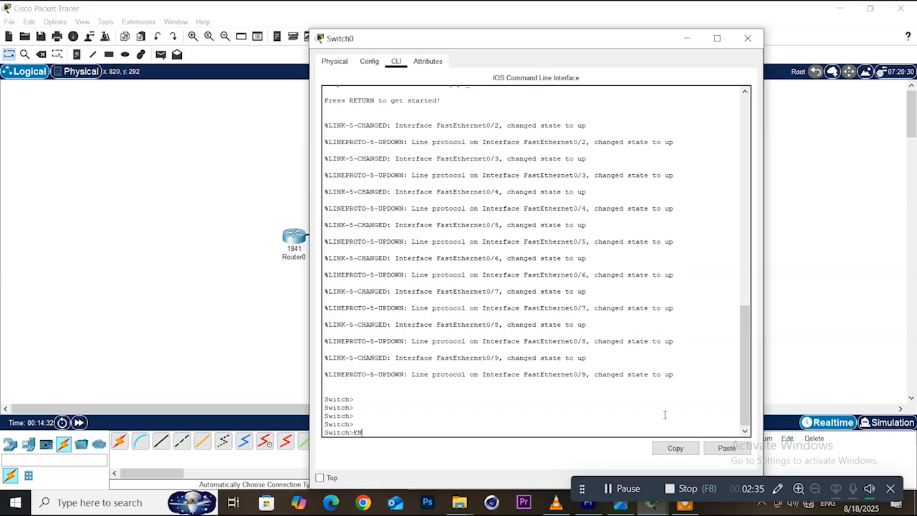
{"action": "key", "text": "Return"}
{"action": "type", "text": "conf t"}
{"action": "key", "text": "Return"}
{"action": "key", "text": "Return"}
{"action": "key", "text": "Return"}
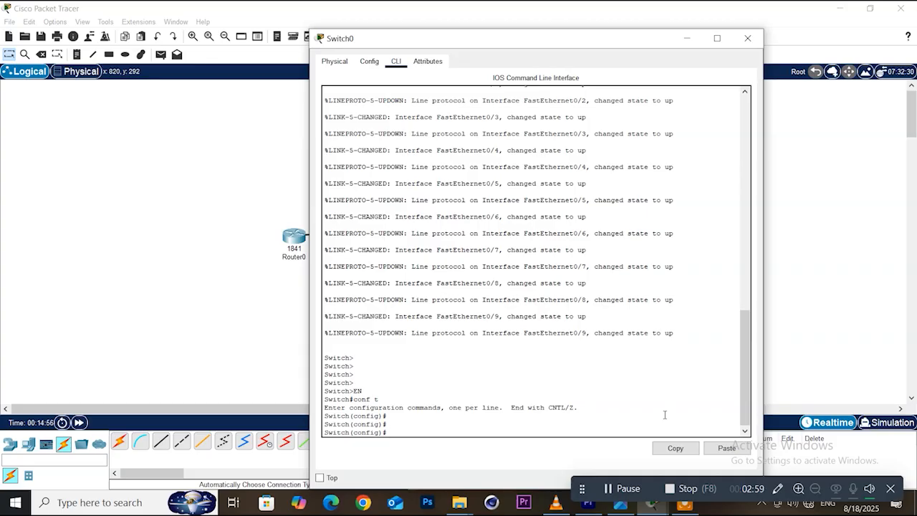
Step: Create VLAN 10 on the switch, name it SALES, and return to global configuration mode
{"action": "type", "text": "n 10"}
{"action": "key", "text": "Return"}
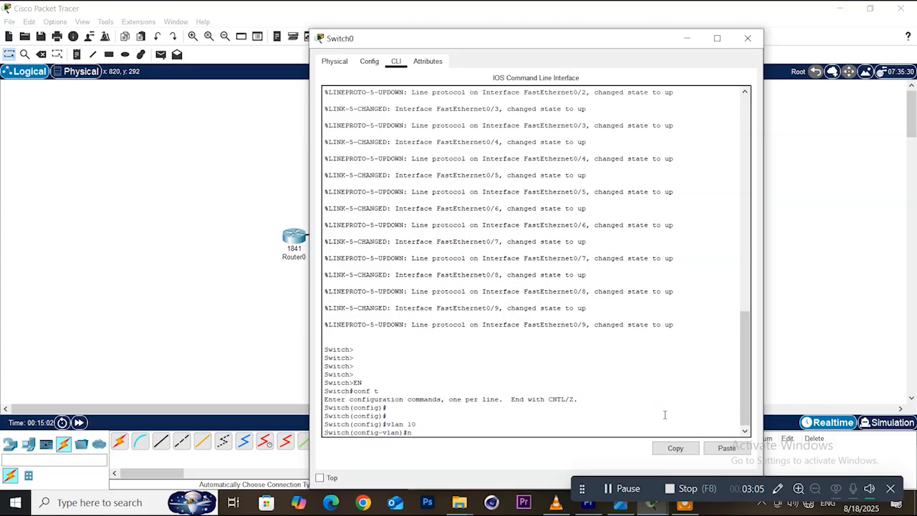
{"action": "type", "text": "name s"}
{"action": "key", "text": "BackSpace"}
{"action": "type", "text": "ALES"}
{"action": "key", "text": "Return"}
{"action": "type", "text": "E"}
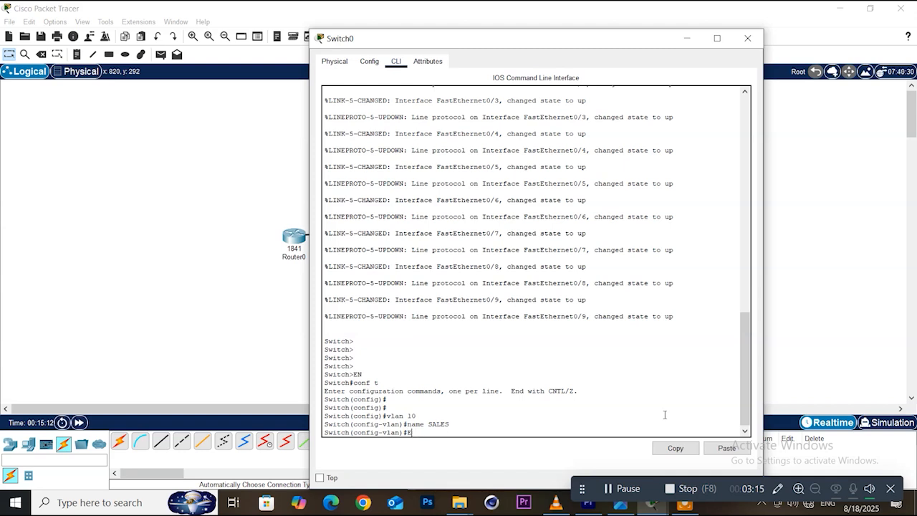
{"action": "type", "text": "CXIT"}
{"action": "key", "text": "Return"}
{"action": "key", "text": "Return"}
{"action": "key", "text": "Return"}
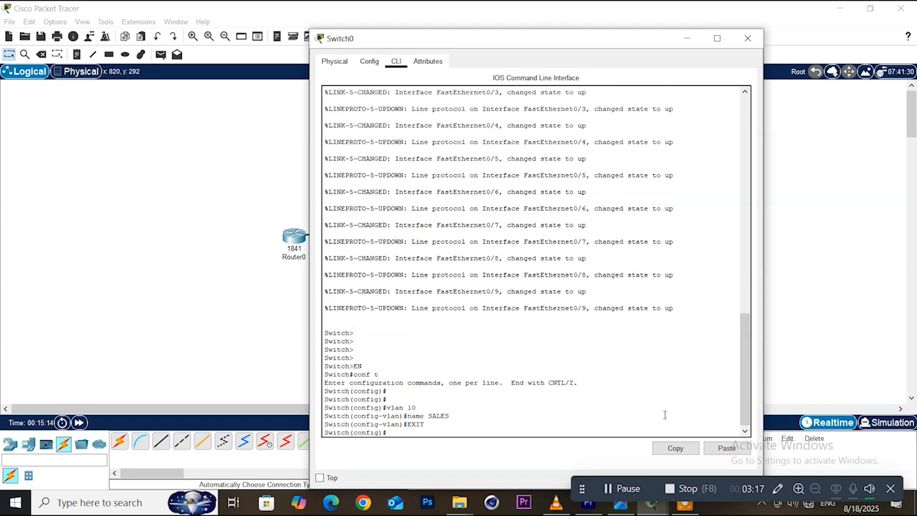
Step: Create VLAN 20 named FINANCE and exit its VLAN configuration
{"action": "type", "text": "vlan"}
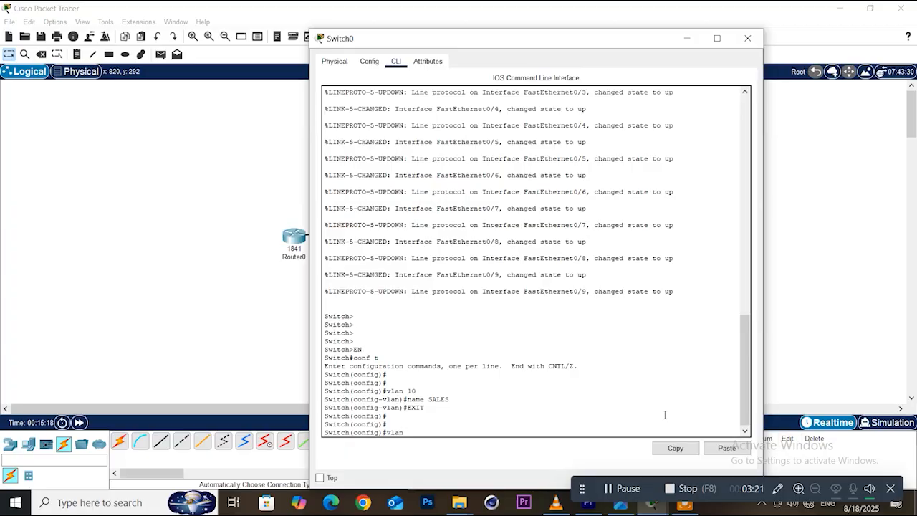
{"action": "type", "text": " 20"}
{"action": "key", "text": "Return"}
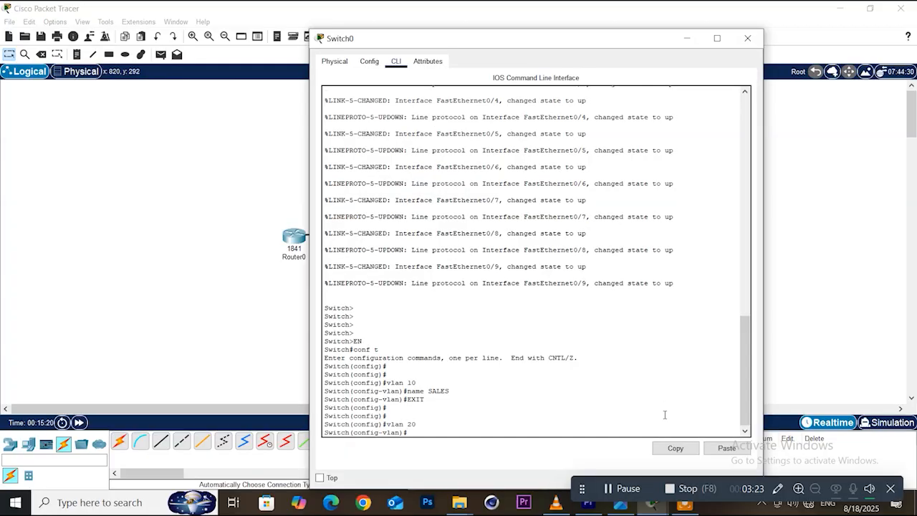
{"action": "type", "text": "name FINANCE"}
{"action": "key", "text": "Return"}
{"action": "type", "text": "EXIT"}
{"action": "key", "text": "Return"}
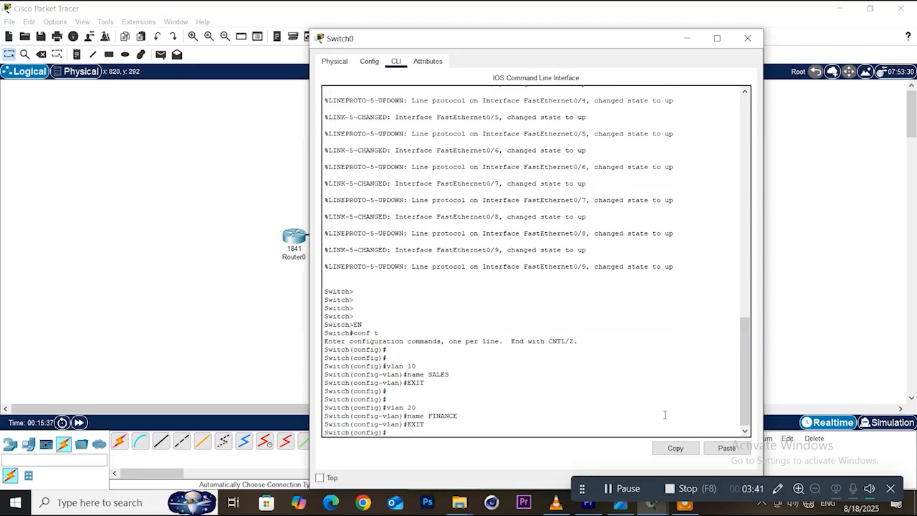
{"action": "key", "text": "Return"}
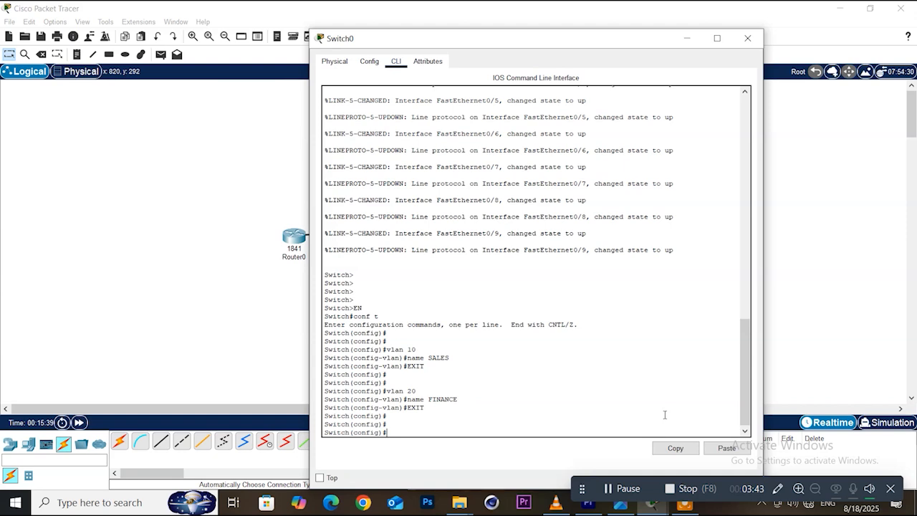
Step: Create VLAN 30 with the name HR and leave VLAN configuration mode
{"action": "type", "text": "vlan 30"}
{"action": "key", "text": "Return"}
{"action": "type", "text": "name HR"}
{"action": "key", "text": "Return"}
{"action": "key", "text": "Return"}
{"action": "key", "text": "Return"}
{"action": "key", "text": "Return"}
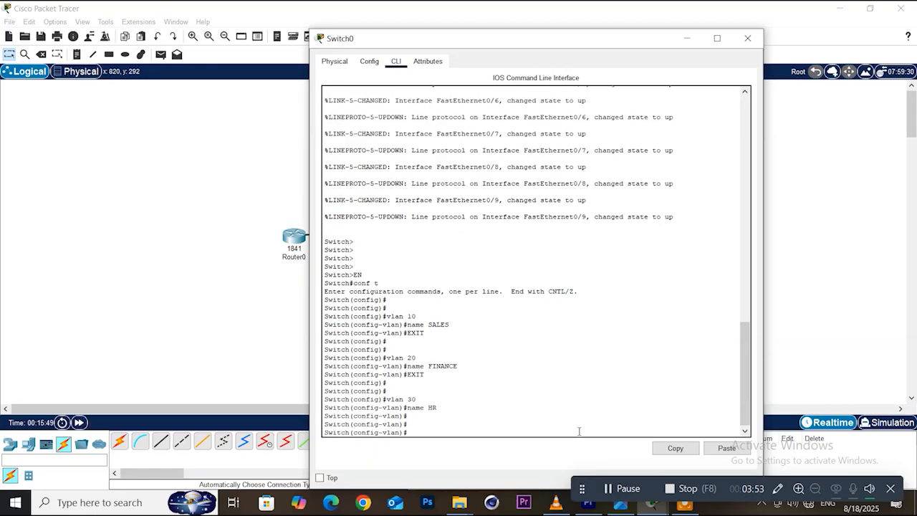
{"action": "type", "text": "EXIT"}
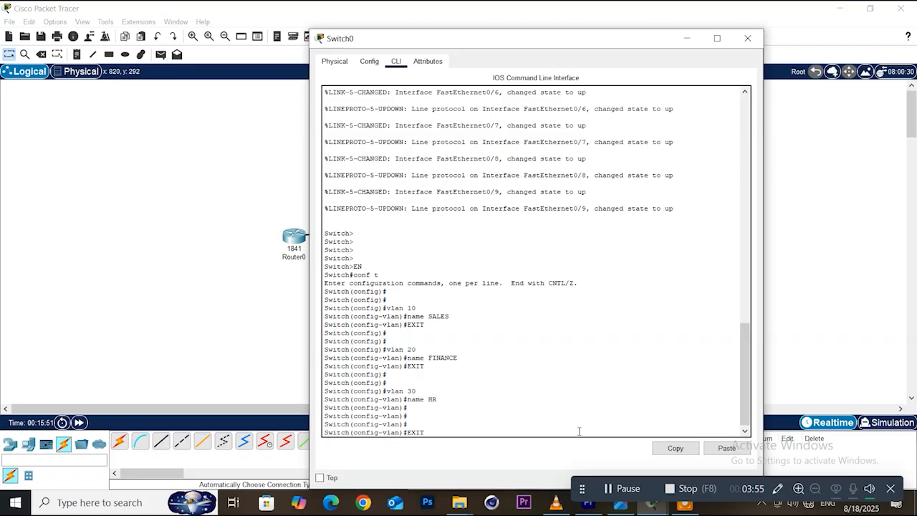
{"action": "key", "text": "Return"}
{"action": "key", "text": "Return"}
{"action": "key", "text": "Return"}
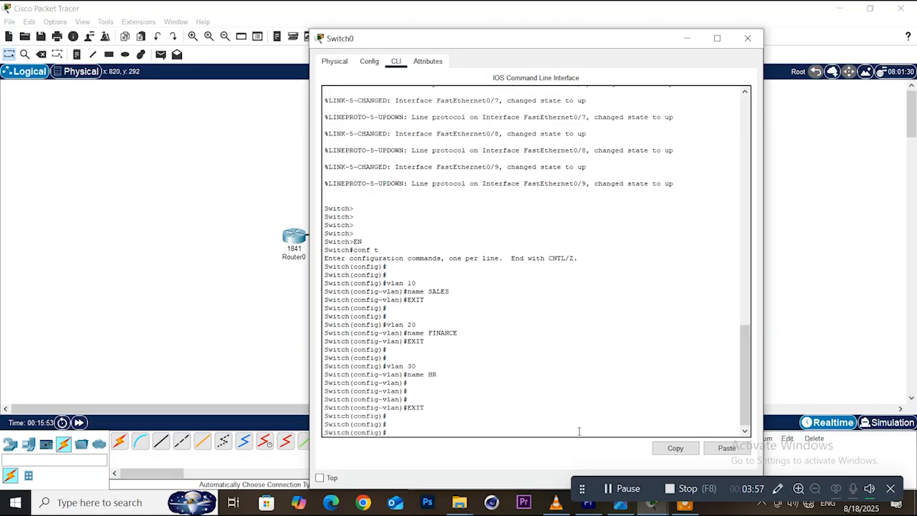
Step: Display the switch's VLAN table, examine the SALES, FINANCE and HR entries, and close the switch window
{"action": "type", "text": "do show vlan"}
{"action": "key", "text": "Return"}
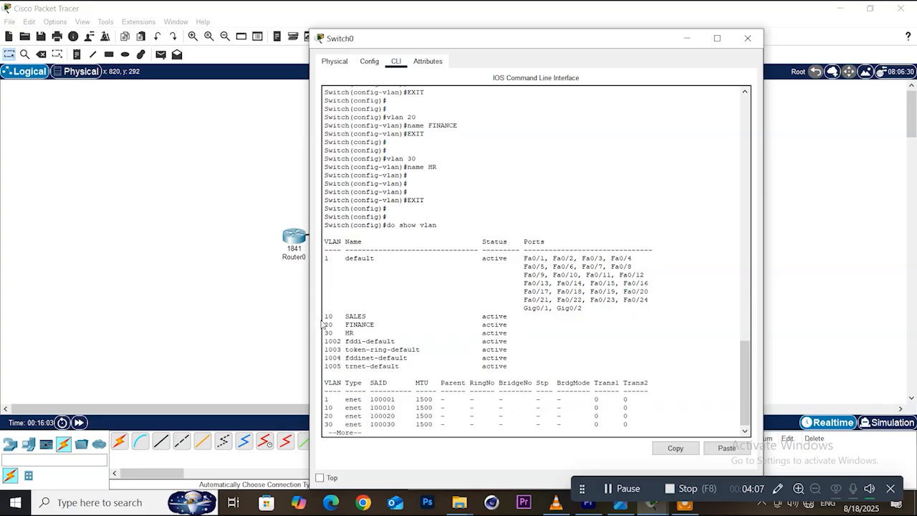
{"action": "left_click_drag", "start_coordinate": [324, 314], "coordinate": [517, 333]}
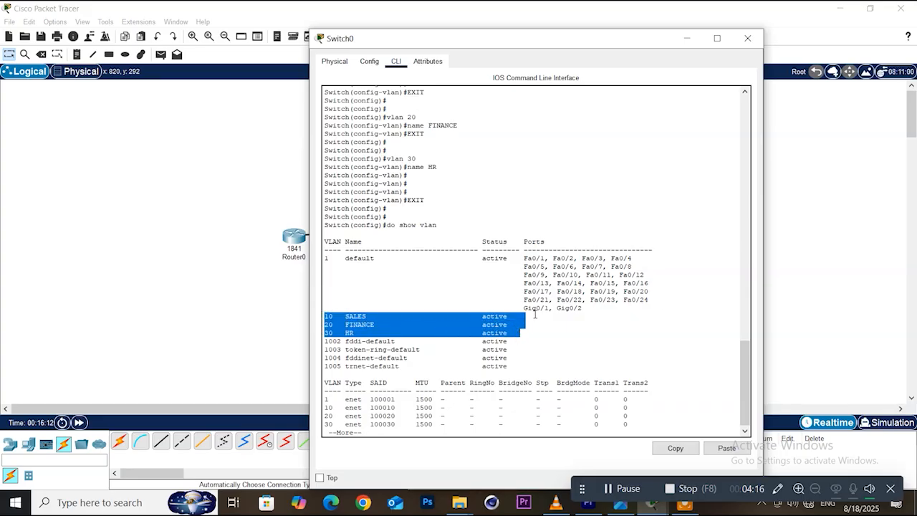
{"action": "left_click", "coordinate": [748, 40]}
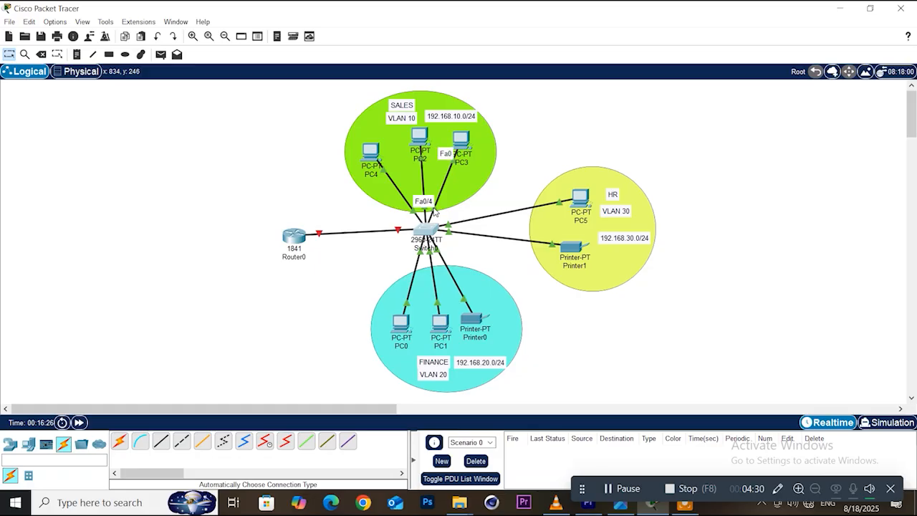
Step: Reopen Switch0's command line and page through the rest of the VLAN listing back to the configuration prompt
{"action": "left_click", "coordinate": [427, 229]}
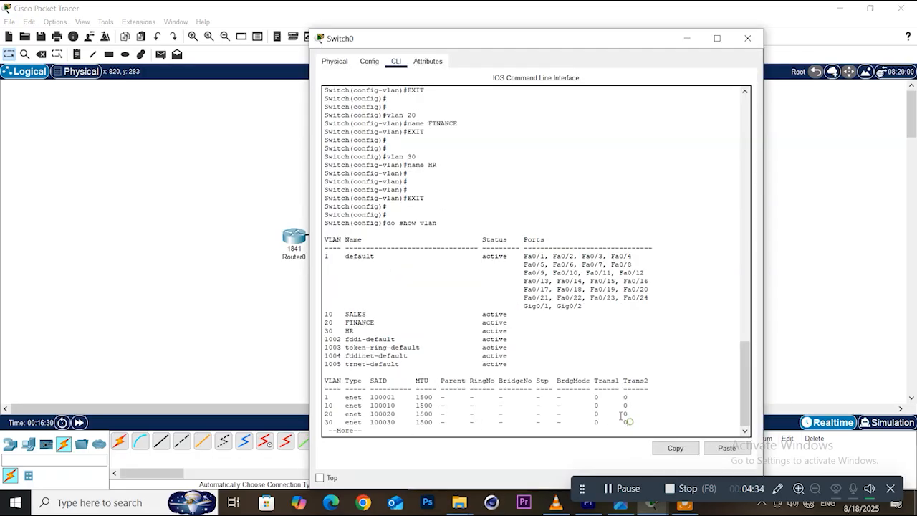
{"action": "key", "text": "Return"}
{"action": "key", "text": "Return"}
{"action": "key", "text": "Return"}
{"action": "key", "text": "Return"}
{"action": "key", "text": "Return"}
{"action": "key", "text": "Return"}
{"action": "key", "text": "Return"}
{"action": "key", "text": "Return"}
{"action": "key", "text": "Return"}
{"action": "key", "text": "Return"}
{"action": "key", "text": "Return"}
{"action": "key", "text": "Return"}
{"action": "key", "text": "Return"}
{"action": "key", "text": "Return"}
{"action": "key", "text": "Return"}
{"action": "key", "text": "Return"}
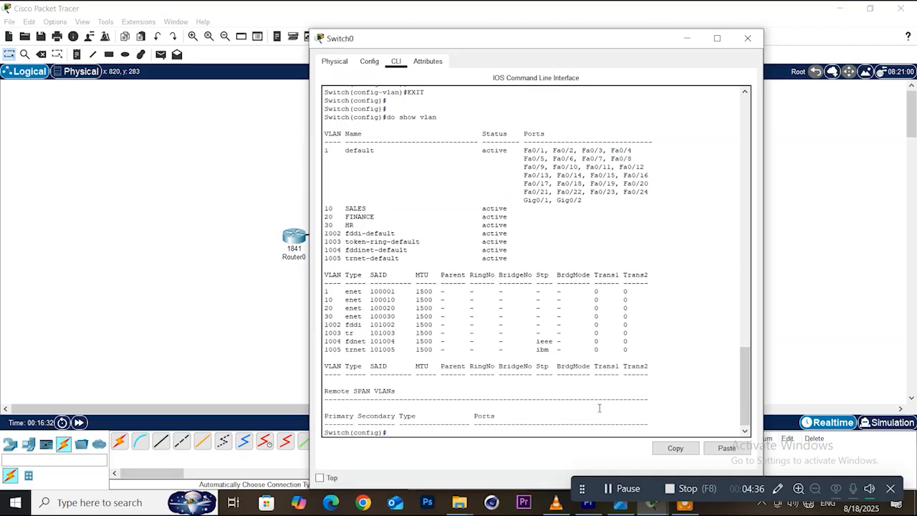
{"action": "key", "text": "Return"}
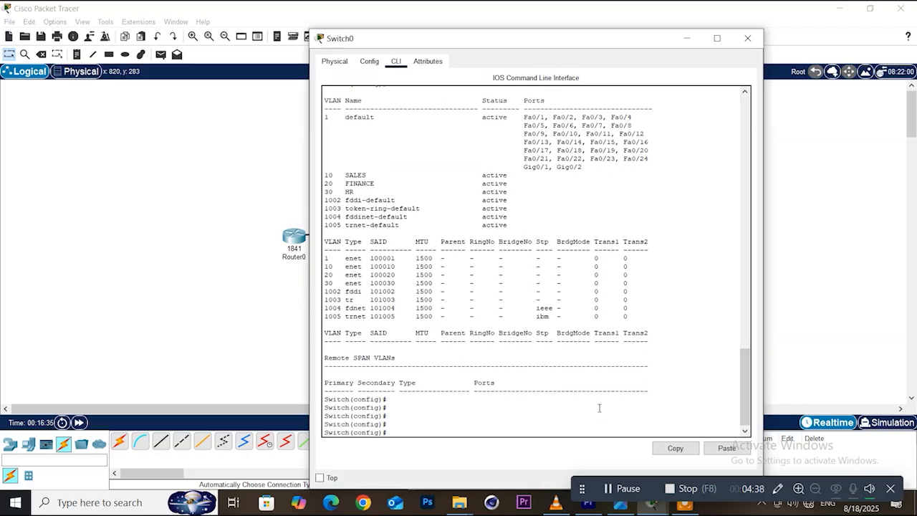
Step: Enter configuration of interface range f0/2-4 and set its ports to access mode
{"action": "type", "text": "int ran"}
{"action": "type", "text": "0/2-4"}
{"action": "key", "text": "Return"}
{"action": "key", "text": "Return"}
{"action": "key", "text": "Return"}
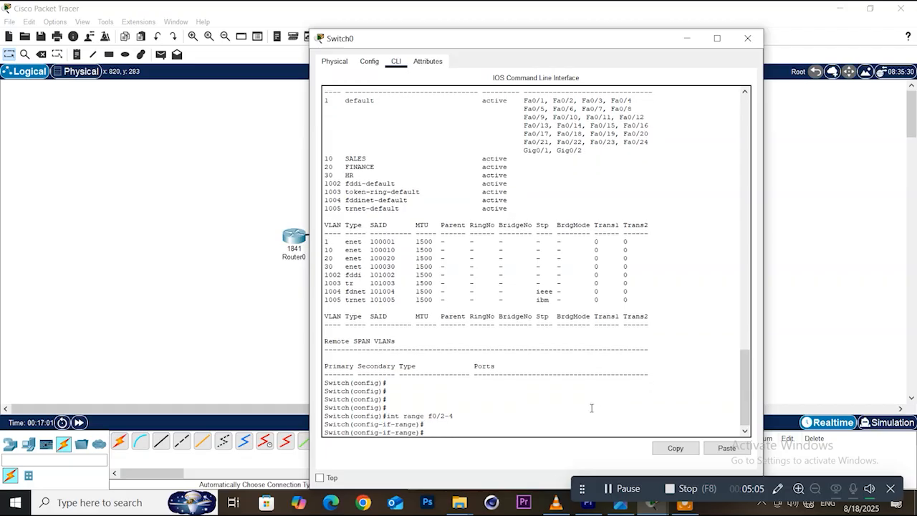
{"action": "type", "text": "swit"}
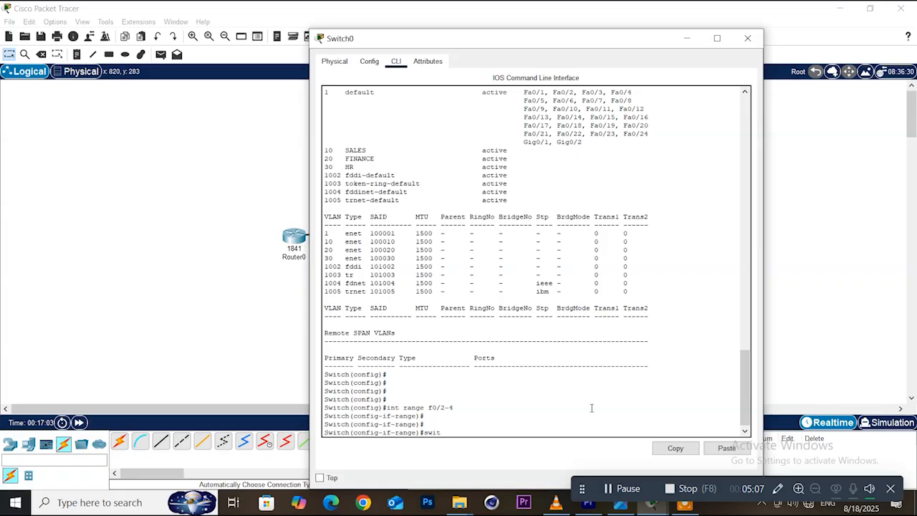
{"action": "type", "text": "chport mode access"}
{"action": "key", "text": "Return"}
{"action": "key", "text": "Return"}
{"action": "key", "text": "Return"}
Step: Assign ports f0/2-4 to access VLAN 10 and exit the interface range configuration
{"action": "type", "text": "switchport "}
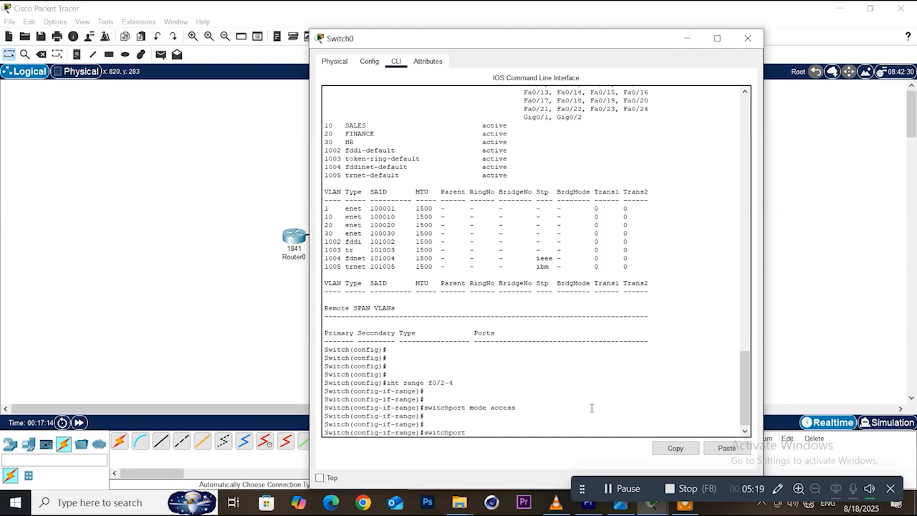
{"action": "type", "text": "access vlan 10"}
{"action": "key", "text": "Return"}
{"action": "key", "text": "Return"}
{"action": "key", "text": "Return"}
{"action": "type", "text": "exit"}
{"action": "key", "text": "Return"}
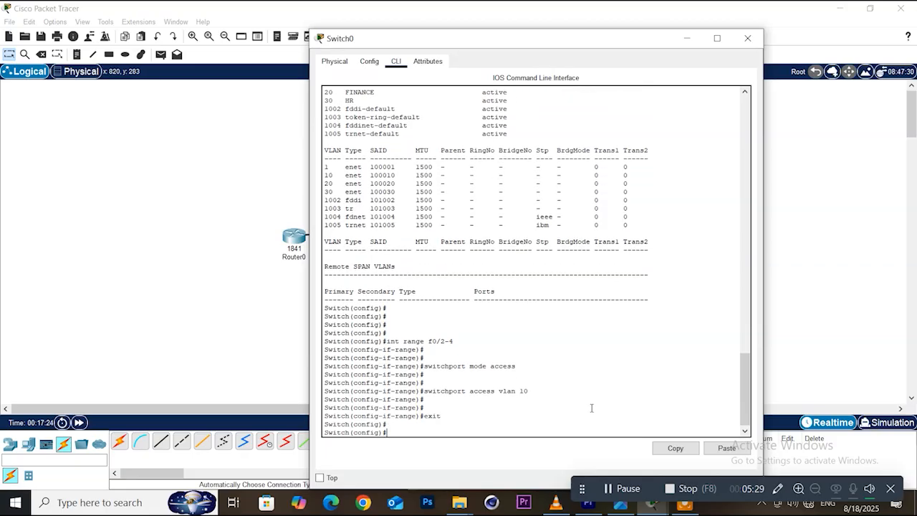
Step: Minimize the switch window and check the switch port labels on the links to the FINANCE and HR devices
{"action": "left_click", "coordinate": [686, 38]}
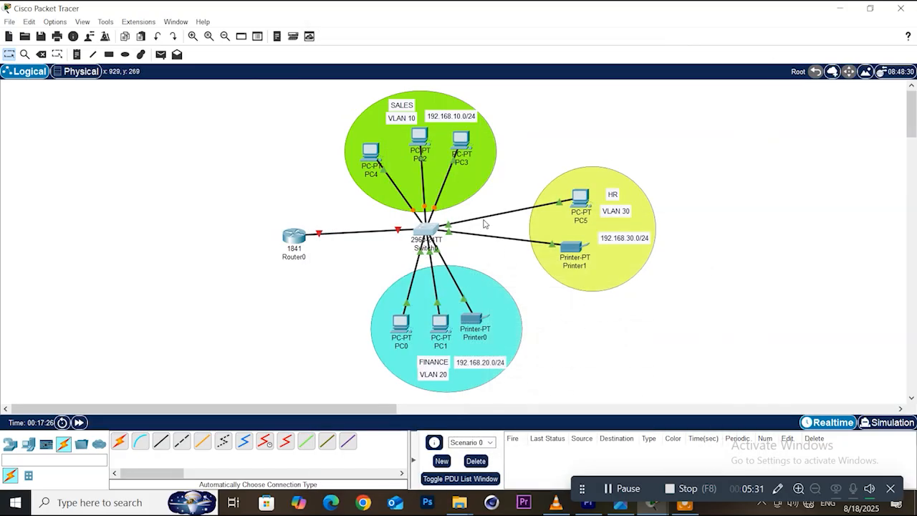
{"action": "mouse_move", "coordinate": [422, 258]}
{"action": "mouse_move", "coordinate": [450, 226]}
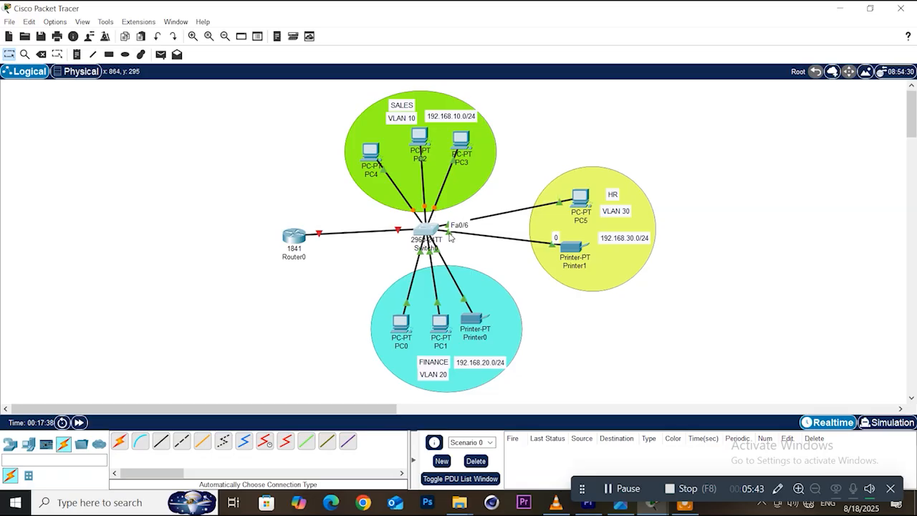
Step: Reopen Switch0 and set interface range f0/5-6 to access mode
{"action": "left_click", "coordinate": [435, 231]}
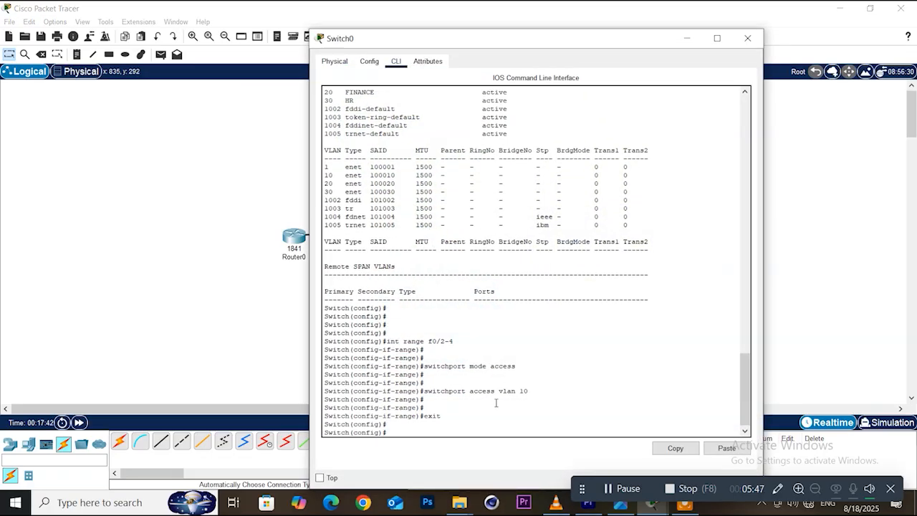
{"action": "key", "text": "Return"}
{"action": "key", "text": "Return"}
{"action": "type", "text": "int range f0/5-6"}
{"action": "key", "text": "Return"}
{"action": "key", "text": "Return"}
{"action": "key", "text": "Return"}
{"action": "type", "text": "switchport mode access"}
{"action": "key", "text": "Return"}
{"action": "key", "text": "Return"}
{"action": "key", "text": "Return"}
Step: Assign ports f0/5-6 to access VLAN 30 and return to global configuration mode
{"action": "type", "text": "switchport access vlan"}
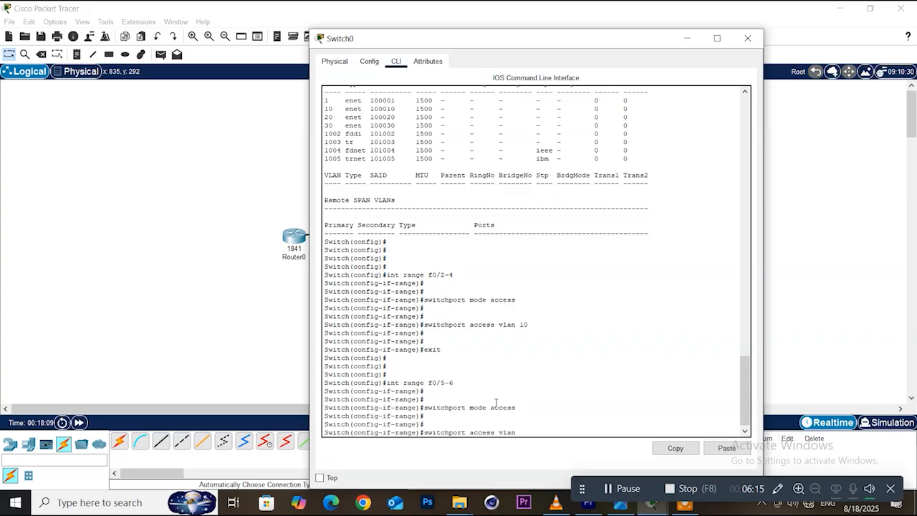
{"action": "left_click_drag", "start_coordinate": [616, 40], "coordinate": [546, 31]}
{"action": "type", "text": "30"}
{"action": "key", "text": "Return"}
{"action": "key", "text": "Return"}
{"action": "key", "text": "Return"}
{"action": "type", "text": "exit"}
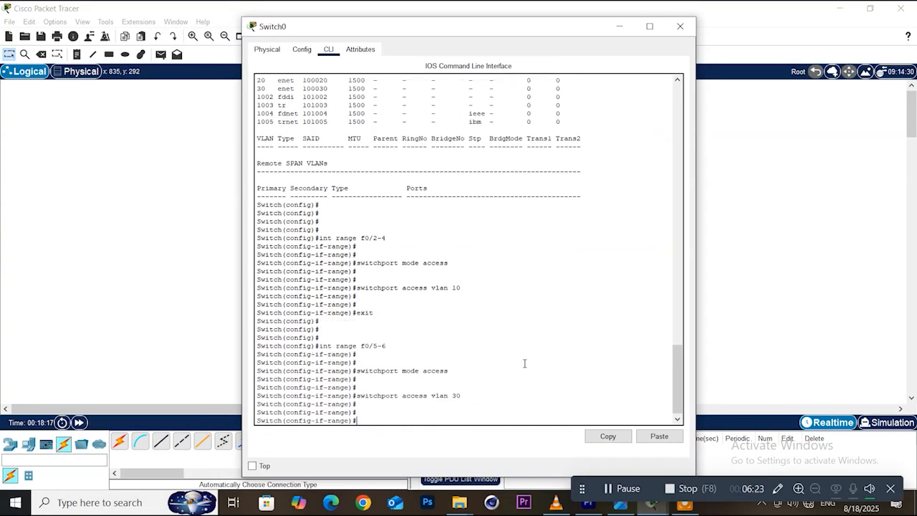
{"action": "key", "text": "Return"}
{"action": "key", "text": "Return"}
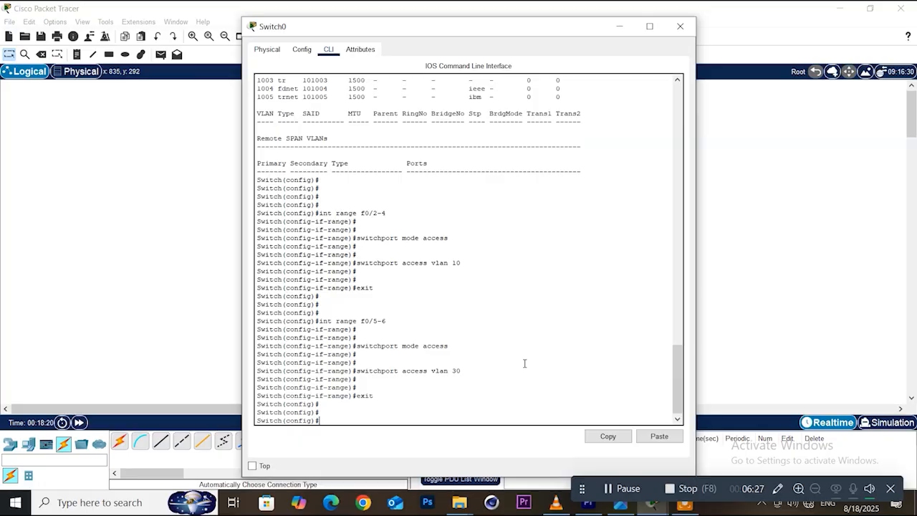
Step: Return to the topology, reopen Switch0, and set interface range f0/7-9 to access mode
{"action": "left_click", "coordinate": [824, 219]}
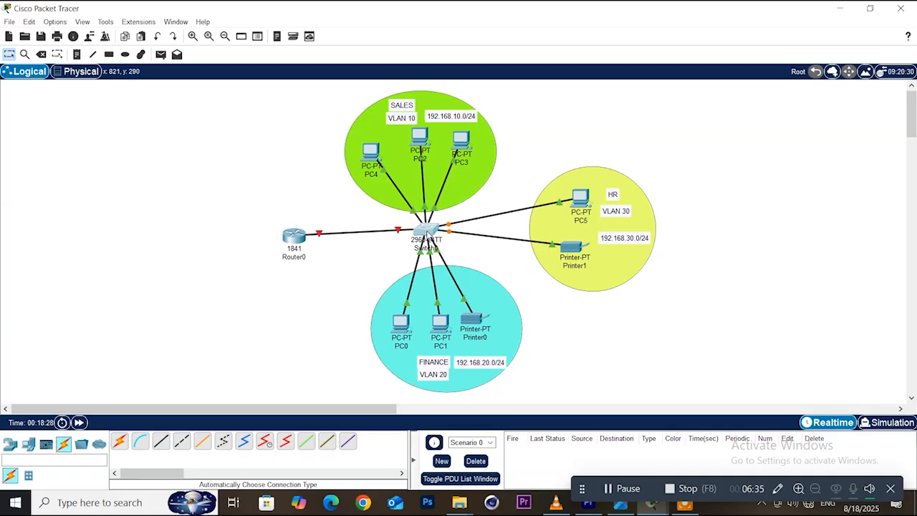
{"action": "left_click", "coordinate": [424, 231]}
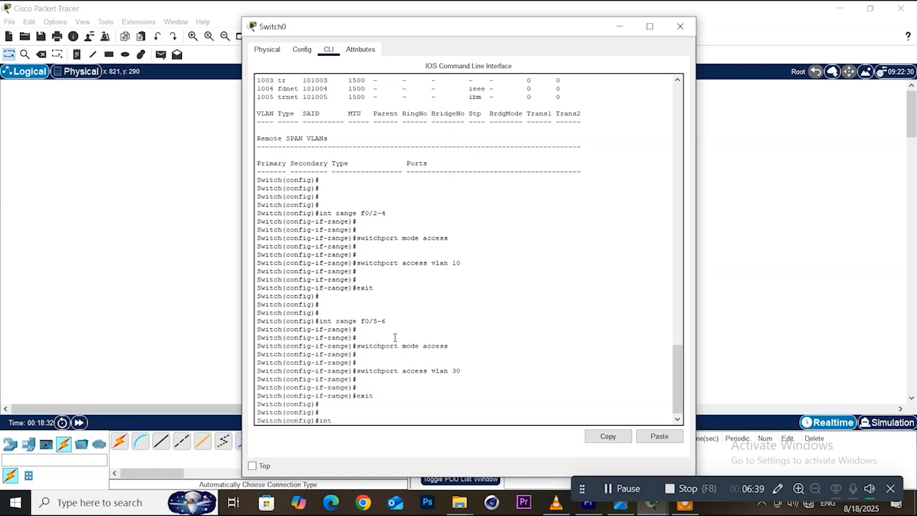
{"action": "type", "text": "nge f0/7-9"}
{"action": "key", "text": "Return"}
{"action": "key", "text": "Return"}
{"action": "key", "text": "Return"}
{"action": "type", "text": "switchpo"}
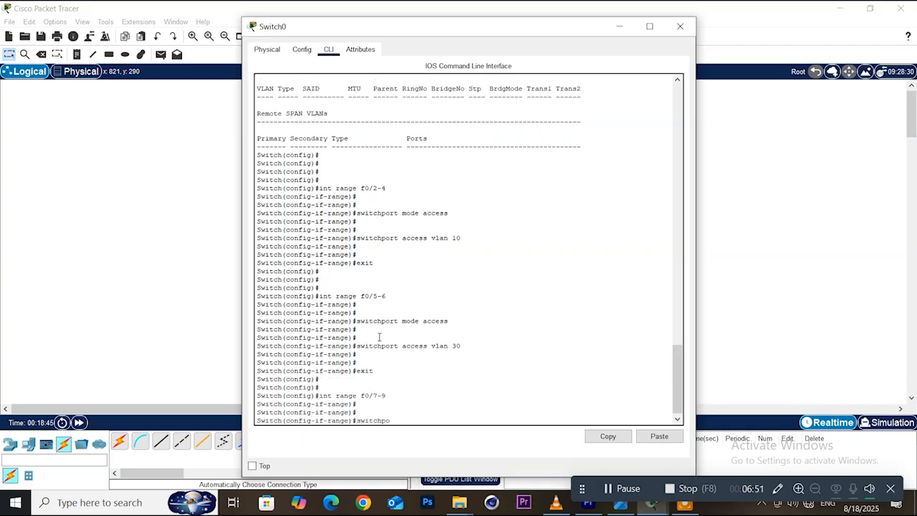
{"action": "type", "text": "rt mode access"}
{"action": "key", "text": "Return"}
{"action": "key", "text": "Return"}
{"action": "key", "text": "Return"}
Step: Assign ports f0/7-9 to access VLAN 20
{"action": "type", "text": "switchpoe"}
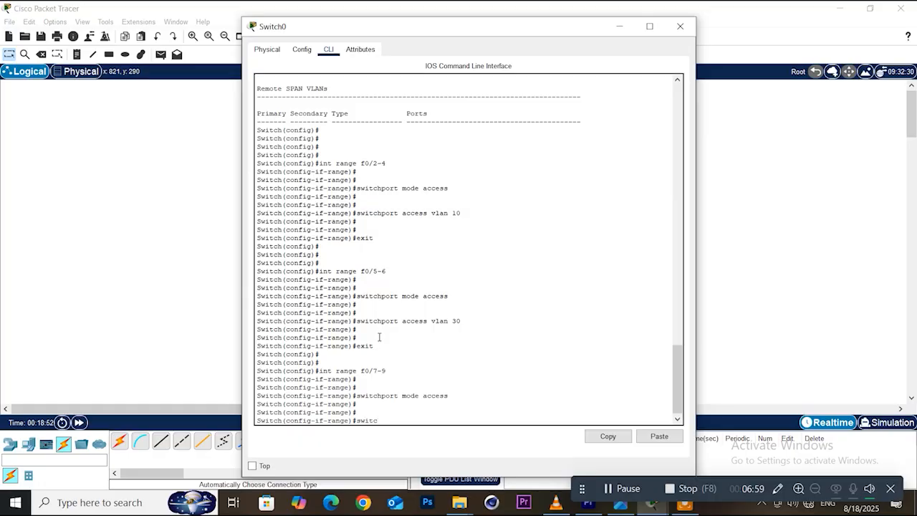
{"action": "type", "text": "r"}
{"action": "type", "text": "rt access vlan 20"}
{"action": "key", "text": "Return"}
{"action": "key", "text": "Return"}
{"action": "key", "text": "Return"}
{"action": "key", "text": "Return"}
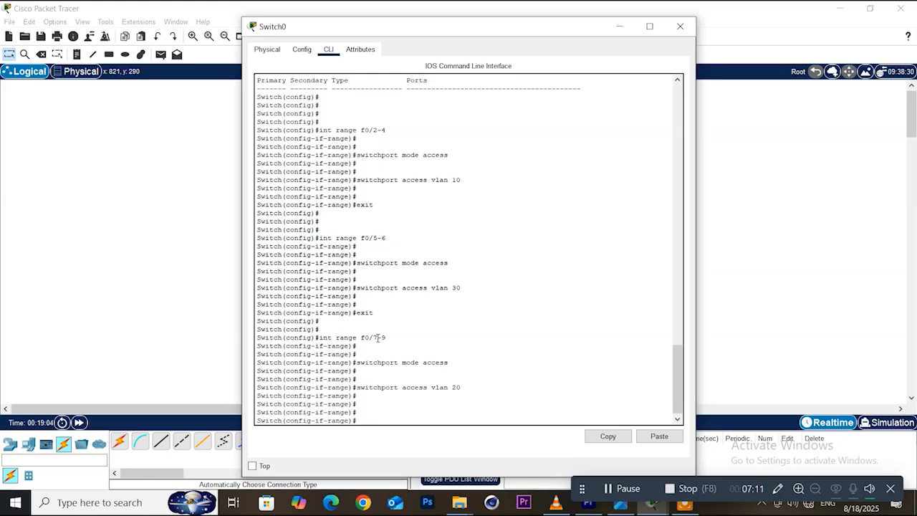
Step: Reopen Switch0 and page through its running configuration to the end, examining the VLAN assignment of each port
{"action": "left_click", "coordinate": [678, 26]}
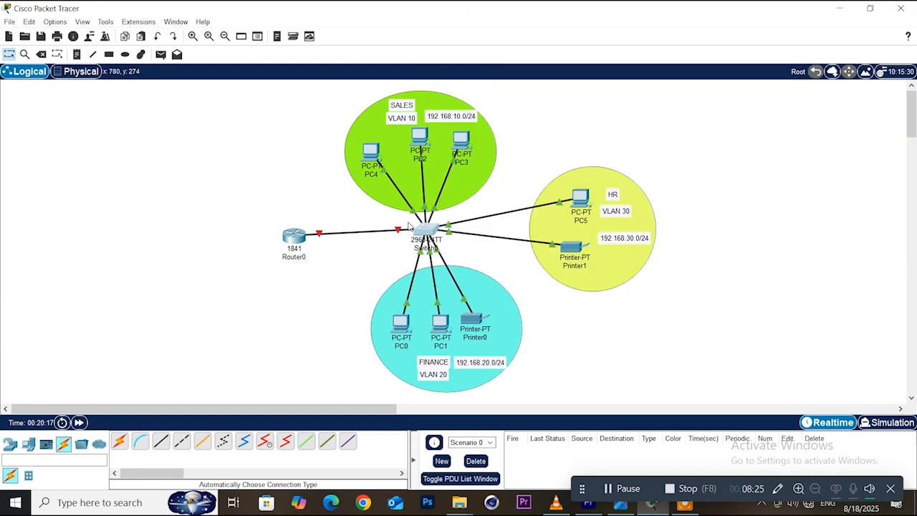
{"action": "left_click", "coordinate": [426, 234]}
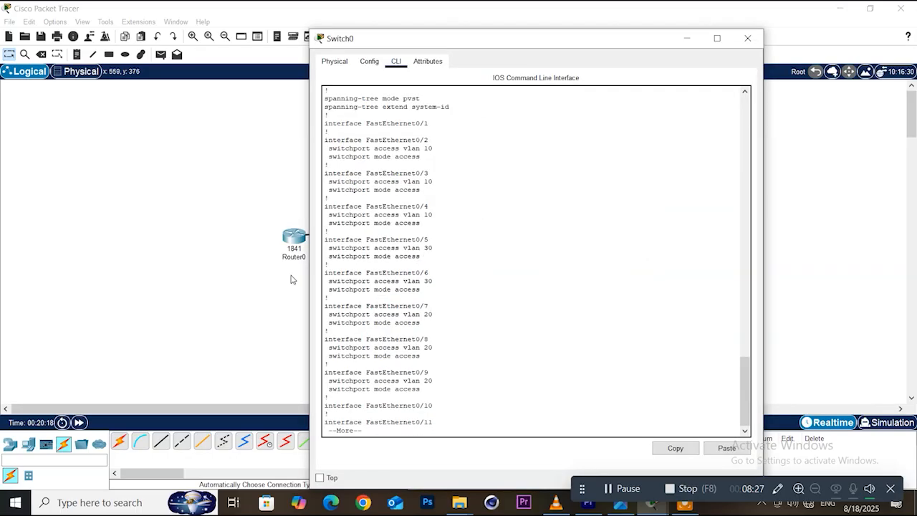
{"action": "left_click", "coordinate": [749, 38]}
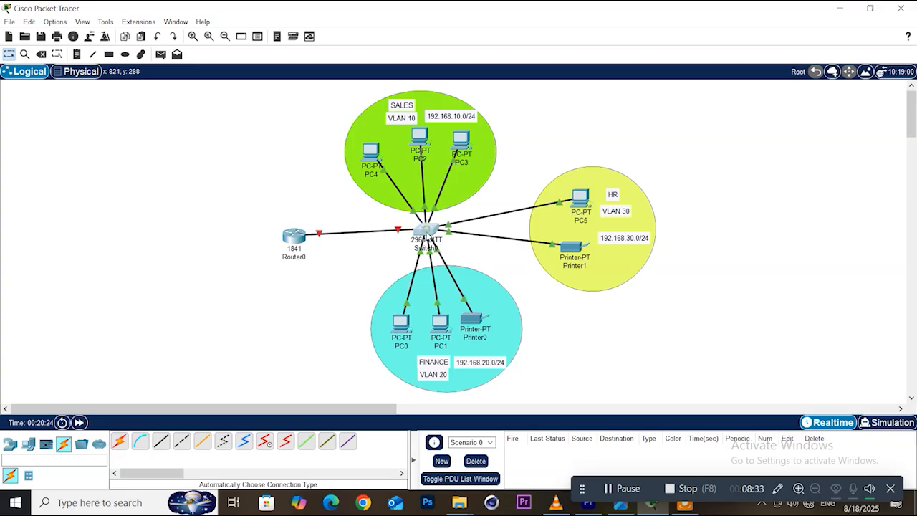
{"action": "left_click", "coordinate": [429, 242]}
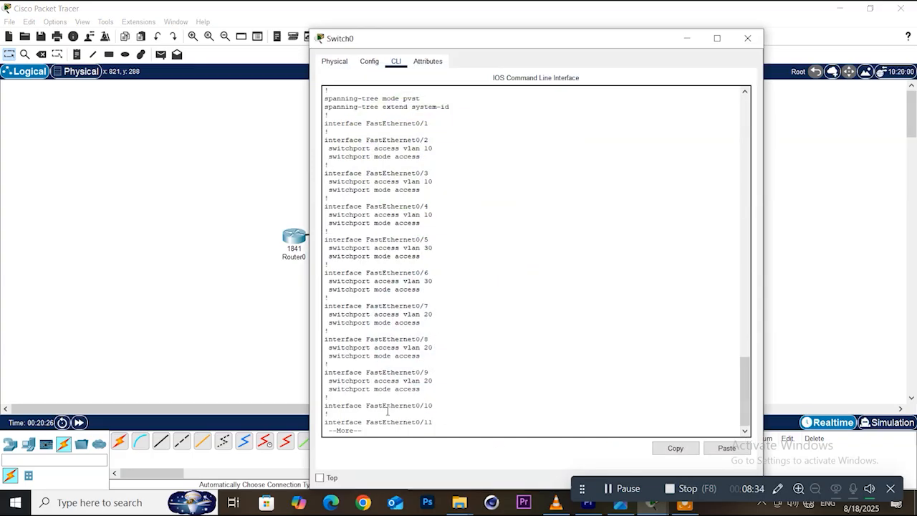
{"action": "key", "text": "Return"}
{"action": "key", "text": "Return"}
{"action": "key", "text": "Return"}
{"action": "key", "text": "Return"}
{"action": "key", "text": "Return"}
{"action": "key", "text": "Return"}
{"action": "key", "text": "Return"}
{"action": "key", "text": "Return"}
{"action": "key", "text": "Return"}
{"action": "key", "text": "Return"}
{"action": "key", "text": "Return"}
{"action": "key", "text": "Return"}
{"action": "key", "text": "Return"}
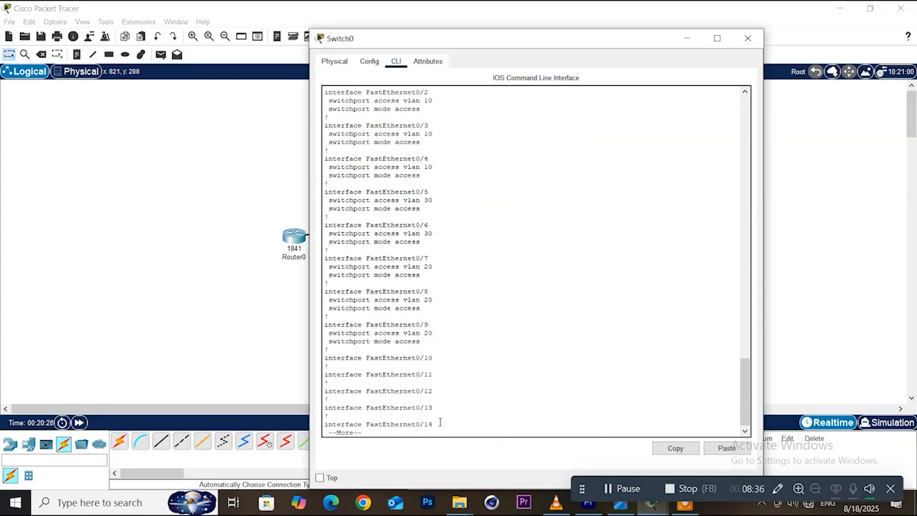
{"action": "key", "text": "Return"}
{"action": "key", "text": "Return"}
{"action": "key", "text": "Return"}
{"action": "key", "text": "Return"}
{"action": "key", "text": "Return"}
{"action": "key", "text": "Return"}
{"action": "key", "text": "Return"}
{"action": "key", "text": "Return"}
{"action": "key", "text": "Return"}
{"action": "key", "text": "Return"}
{"action": "key", "text": "Return"}
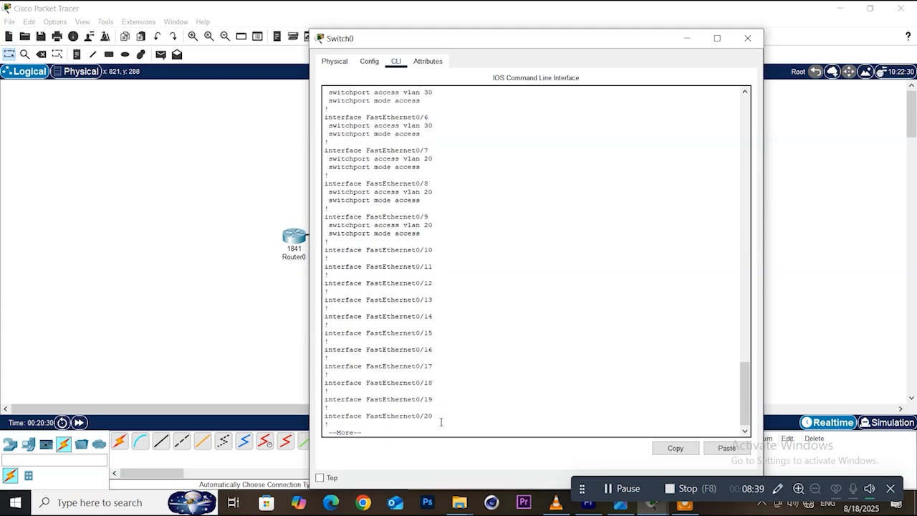
{"action": "key", "text": "Return"}
{"action": "key", "text": "Return"}
{"action": "key", "text": "Return"}
{"action": "key", "text": "Return"}
{"action": "key", "text": "Return"}
{"action": "key", "text": "Return"}
{"action": "key", "text": "Return"}
{"action": "key", "text": "Return"}
{"action": "key", "text": "Return"}
{"action": "key", "text": "Return"}
{"action": "key", "text": "Return"}
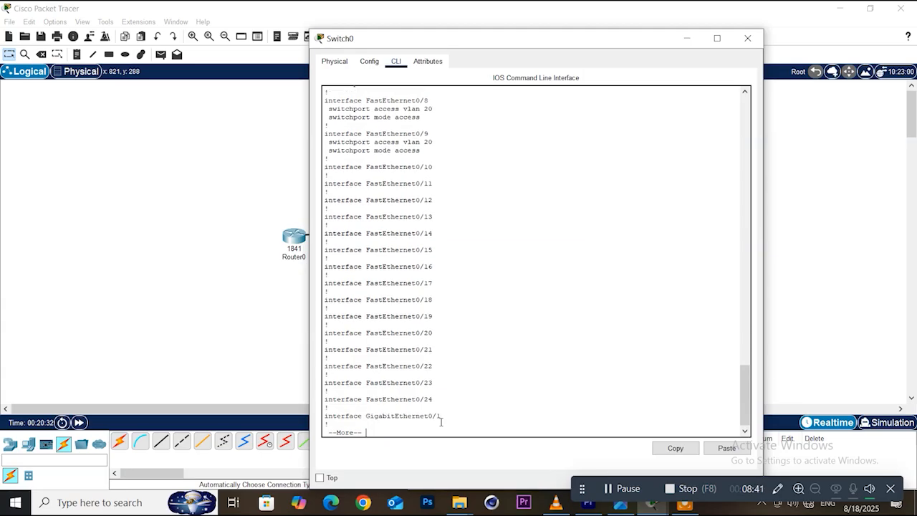
{"action": "key", "text": "Return"}
{"action": "key", "text": "Return"}
{"action": "key", "text": "Return"}
{"action": "key", "text": "Return"}
{"action": "key", "text": "Return"}
{"action": "key", "text": "Return"}
{"action": "key", "text": "Return"}
{"action": "key", "text": "Return"}
{"action": "key", "text": "Return"}
{"action": "key", "text": "Return"}
{"action": "key", "text": "Return"}
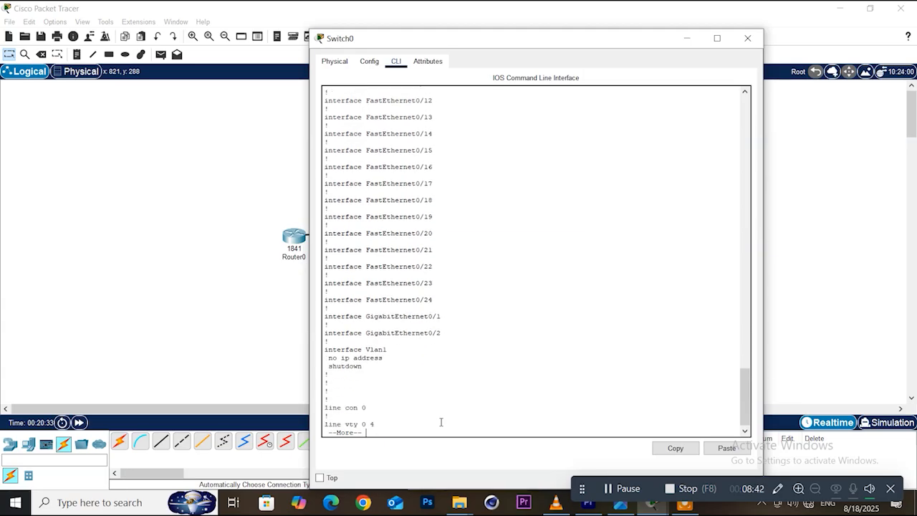
{"action": "key", "text": "Return"}
{"action": "key", "text": "Return"}
{"action": "key", "text": "Return"}
{"action": "key", "text": "Return"}
{"action": "key", "text": "Return"}
{"action": "key", "text": "Return"}
{"action": "key", "text": "Return"}
{"action": "key", "text": "Return"}
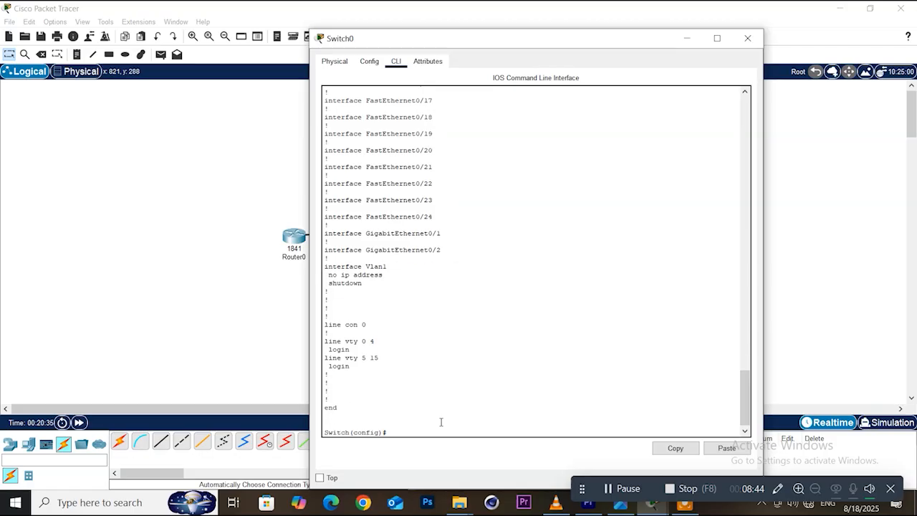
Step: Try to enter global configuration mode on Switch0 with conf t
{"action": "type", "text": "co"}
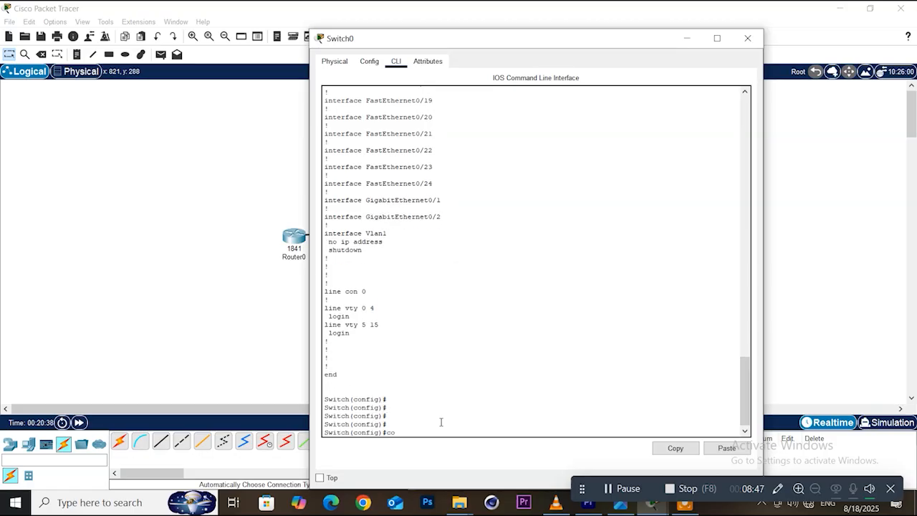
{"action": "type", "text": "nf t"}
{"action": "key", "text": "Return"}
{"action": "key", "text": "Return"}
{"action": "key", "text": "Return"}
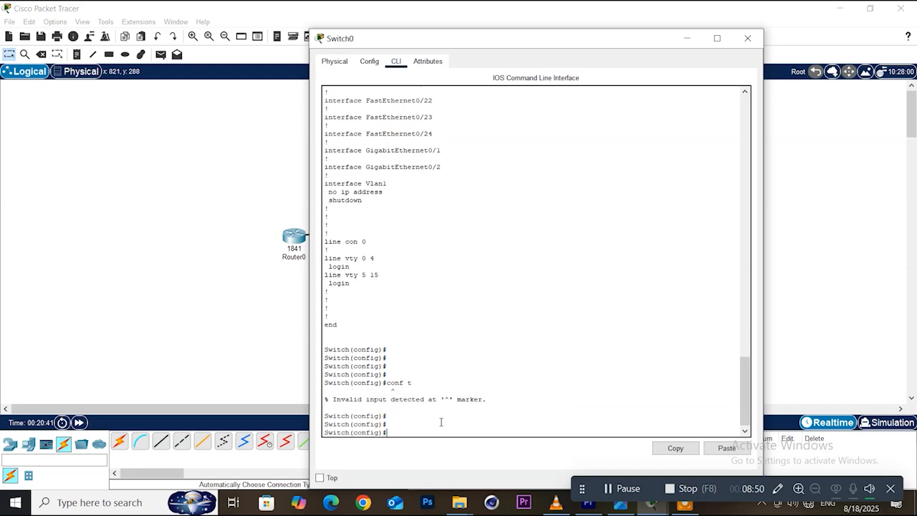
Step: Set Switch0's interface f0/1 to trunk mode and return to the topology
{"action": "type", "text": "int f0/1"}
{"action": "key", "text": "Return"}
{"action": "key", "text": "Return"}
{"action": "key", "text": "Return"}
{"action": "type", "text": "switchport mode trunk"}
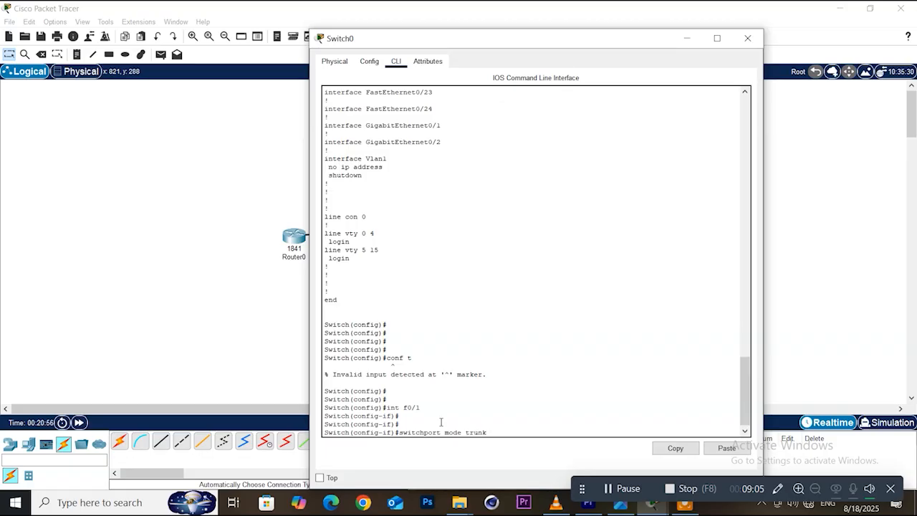
{"action": "key", "text": "Return"}
{"action": "key", "text": "Return"}
{"action": "key", "text": "Return"}
{"action": "key", "text": "Return"}
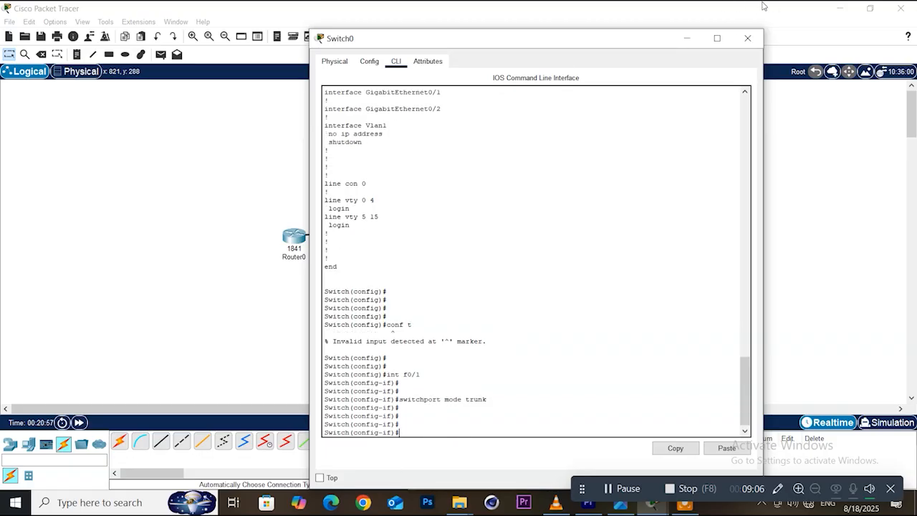
{"action": "left_click", "coordinate": [748, 38]}
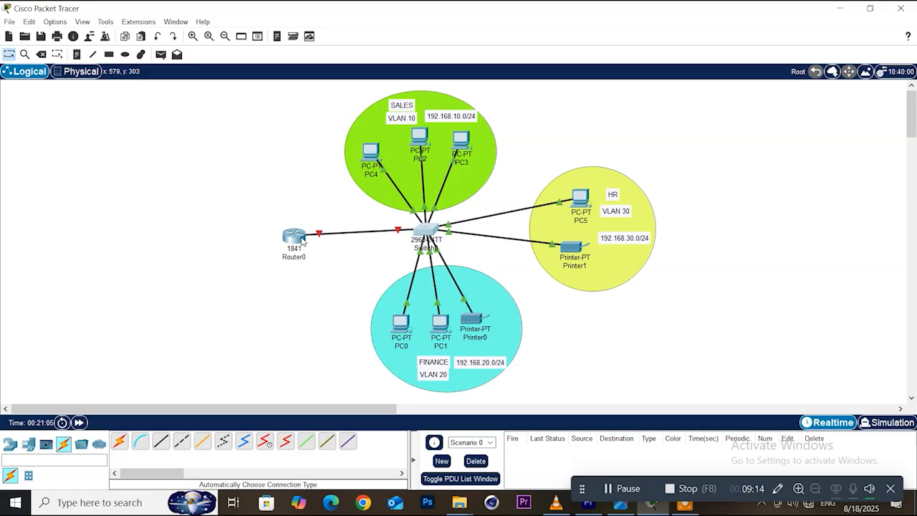
Step: Open Router0's command line, decline the initial configuration dialog, and bring up the user prompt
{"action": "mouse_move", "coordinate": [302, 241]}
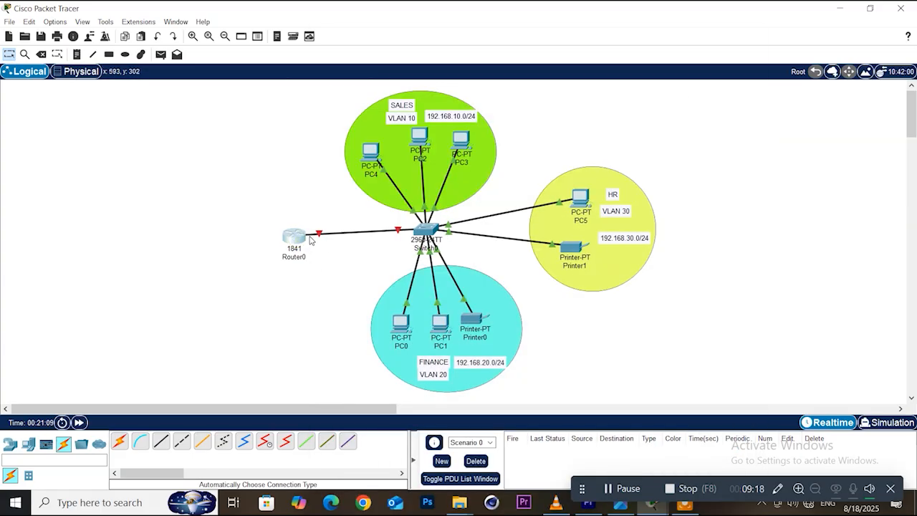
{"action": "left_click", "coordinate": [298, 241]}
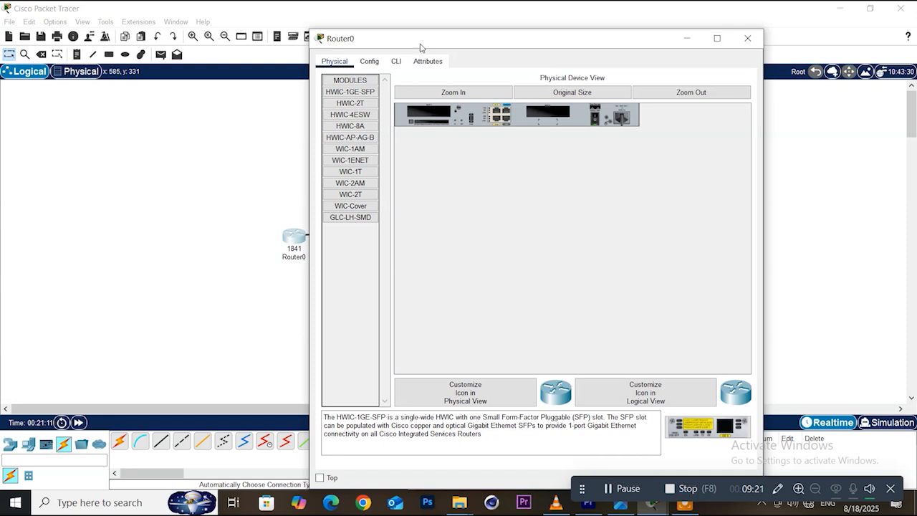
{"action": "left_click", "coordinate": [395, 61]}
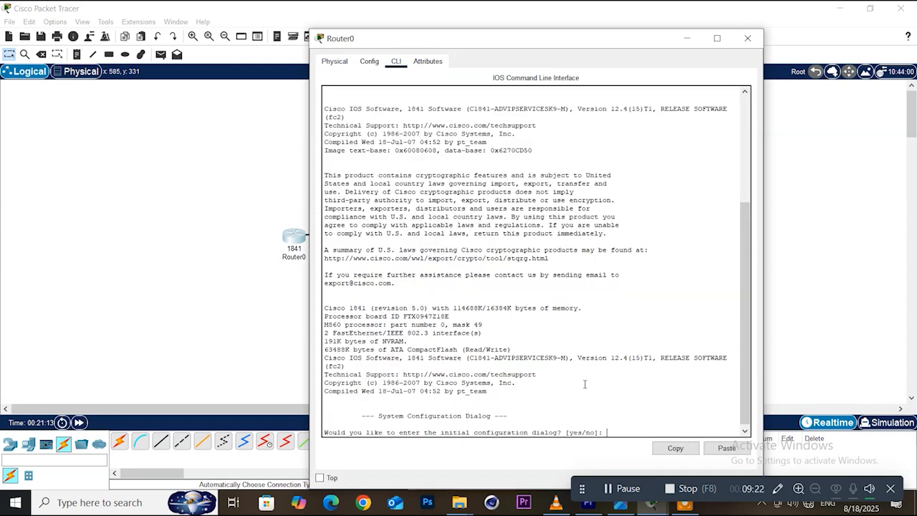
{"action": "type", "text": "no"}
{"action": "key", "text": "Return"}
{"action": "key", "text": "Return"}
{"action": "key", "text": "Return"}
{"action": "key", "text": "Return"}
{"action": "key", "text": "Return"}
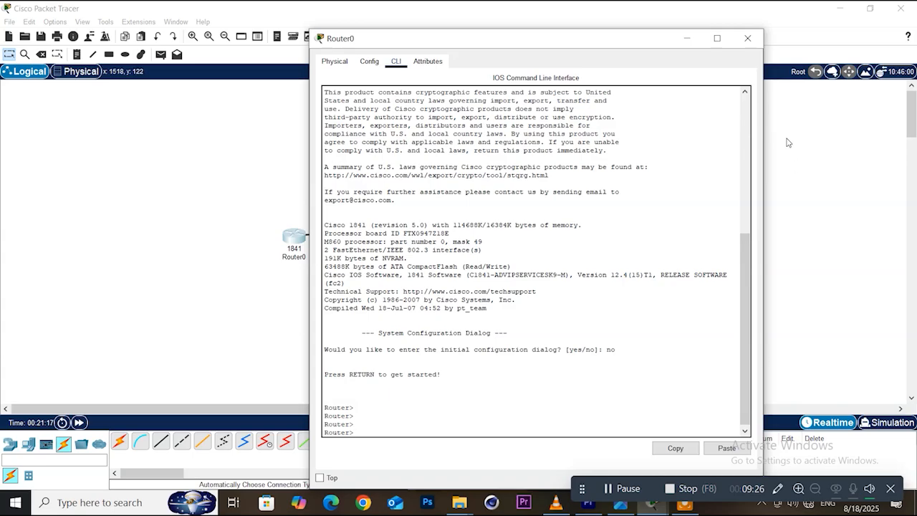
Step: Move the Router0 window off the topology, check the router's link, and enter privileged and global configuration mode on Router0
{"action": "left_click_drag", "start_coordinate": [599, 40], "coordinate": [713, 37]}
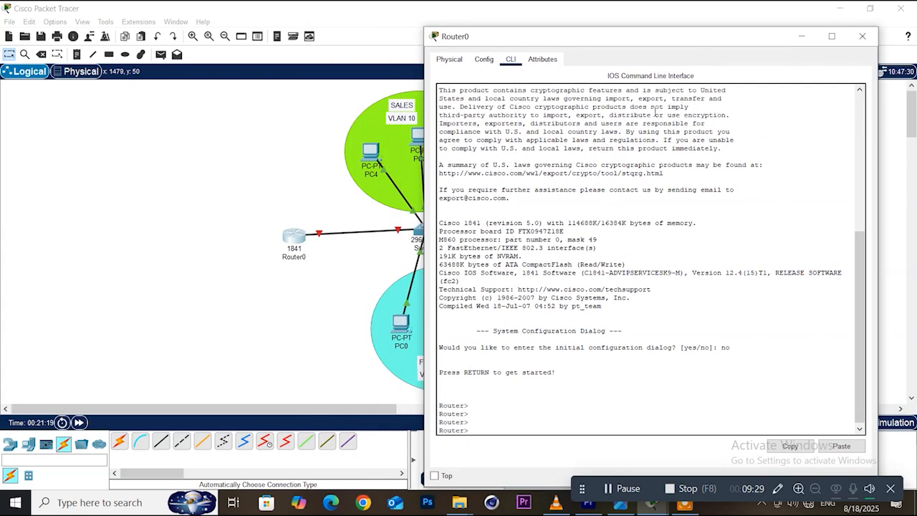
{"action": "left_click", "coordinate": [325, 222]}
{"action": "mouse_move", "coordinate": [320, 236]}
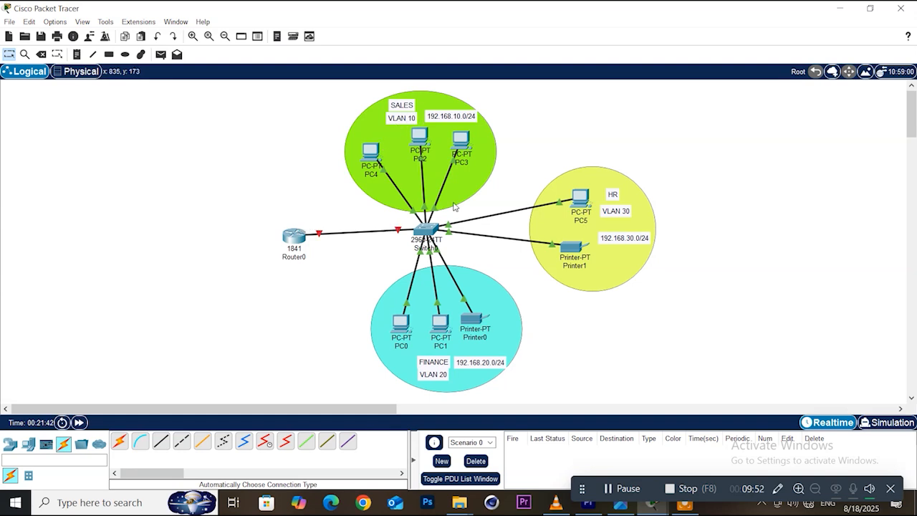
{"action": "left_click", "coordinate": [295, 239]}
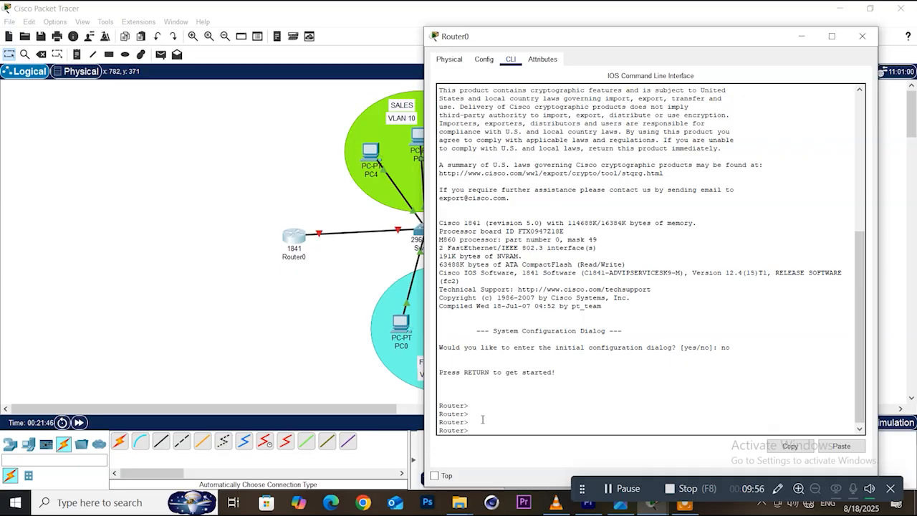
{"action": "key", "text": "Return"}
{"action": "key", "text": "Return"}
{"action": "type", "text": "en"}
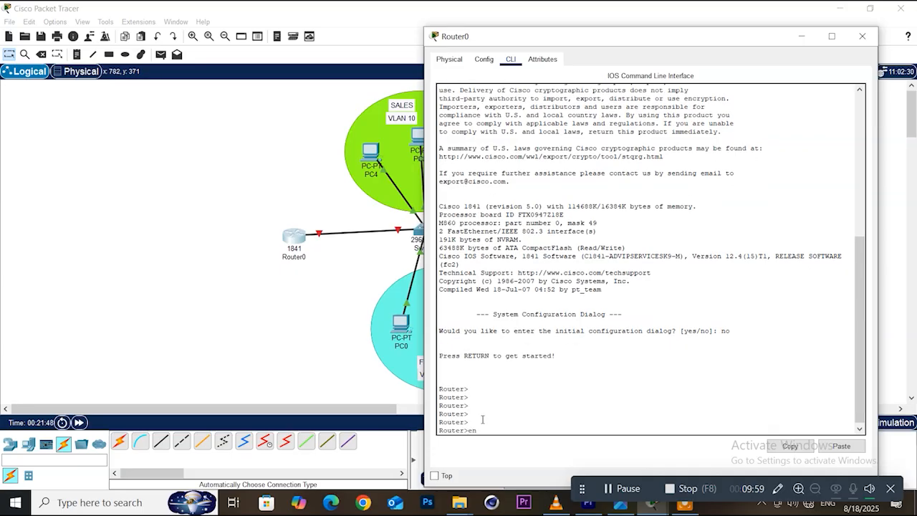
{"action": "key", "text": "Return"}
{"action": "key", "text": "Return"}
{"action": "type", "text": "conf t"}
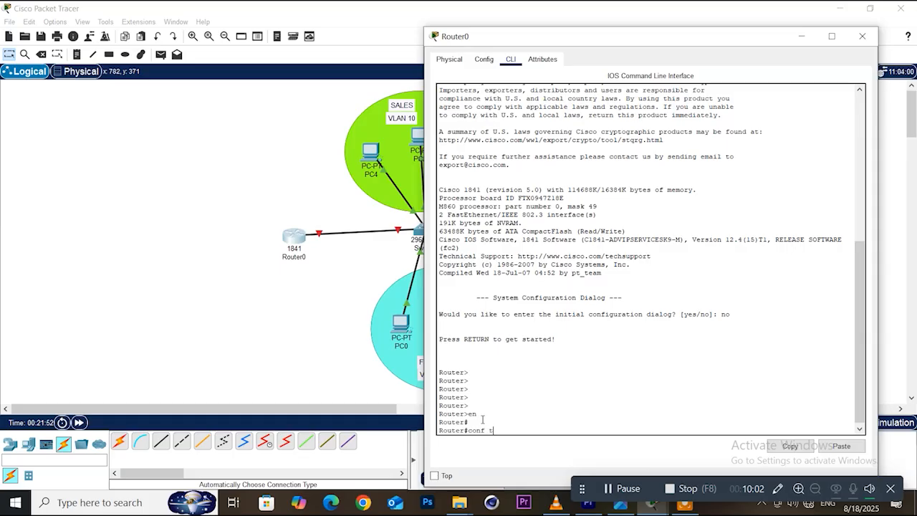
{"action": "key", "text": "Return"}
{"action": "key", "text": "Return"}
{"action": "key", "text": "Return"}
{"action": "key", "text": "Return"}
Step: Check the router's link port and create subinterface f0/0.10 on Router0 with dot1Q encapsulation for VLAN 10
{"action": "type", "text": "i"}
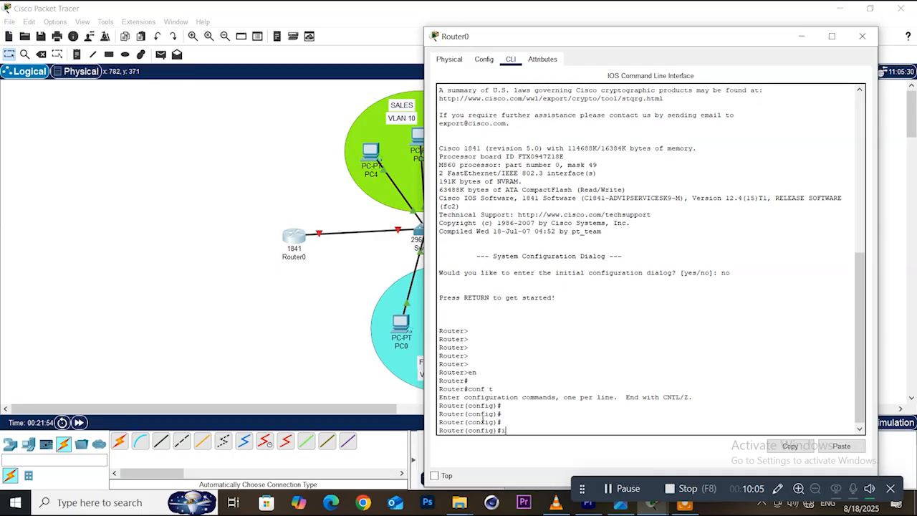
{"action": "type", "text": "nt f0/0"}
{"action": "left_click", "coordinate": [318, 206]}
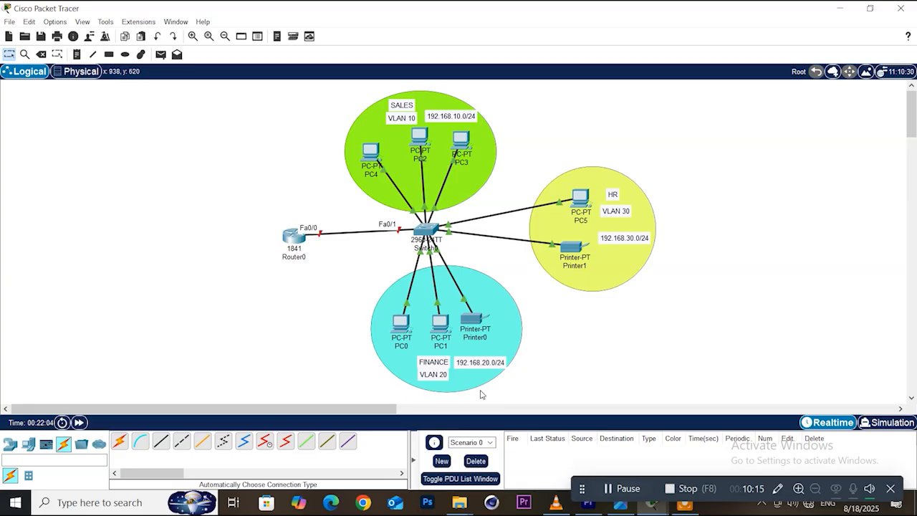
{"action": "left_click", "coordinate": [293, 236]}
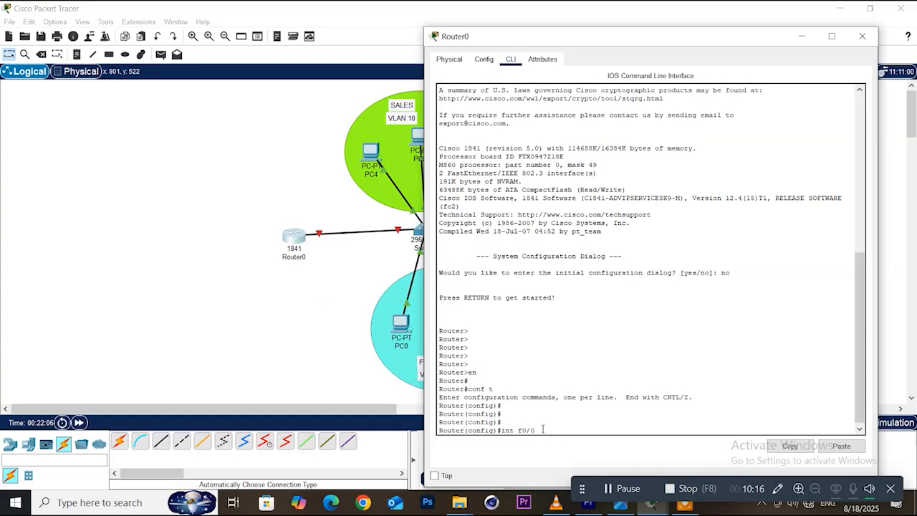
{"action": "type", "text": ".10"}
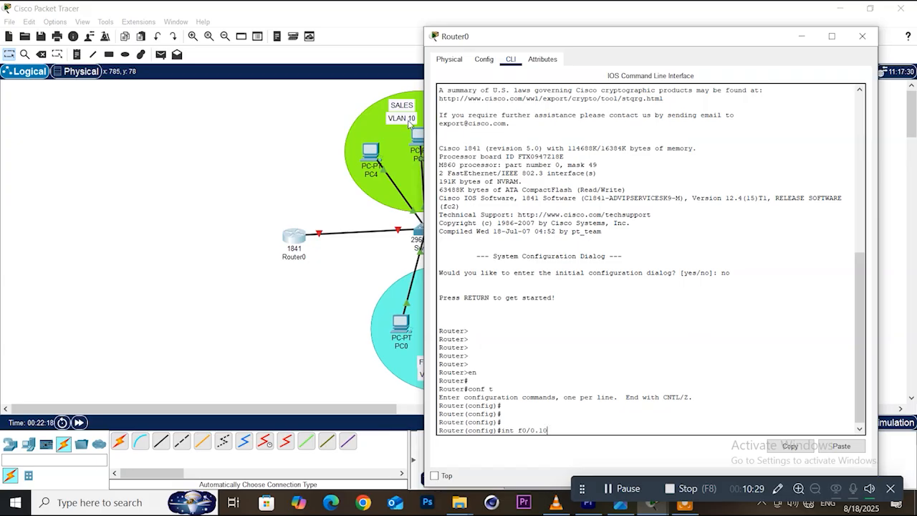
{"action": "key", "text": "Return"}
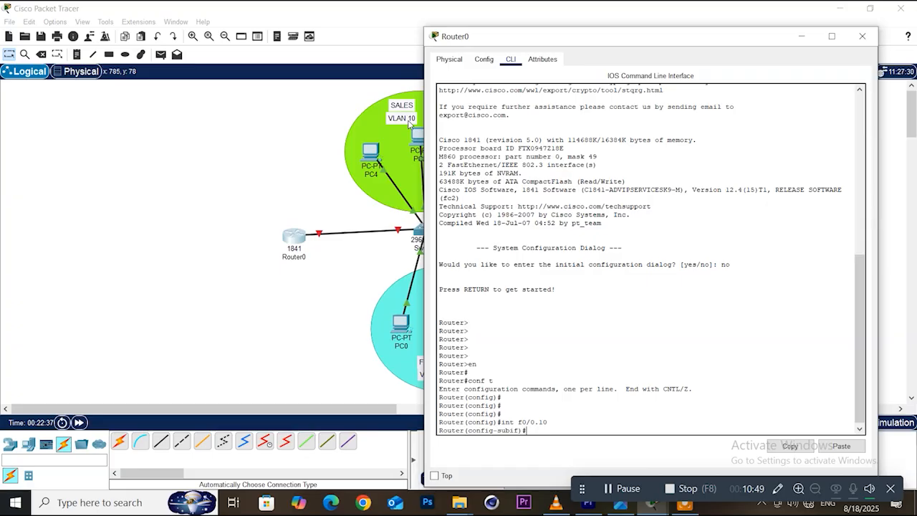
{"action": "type", "text": "ncapsulation dot1Q 10"}
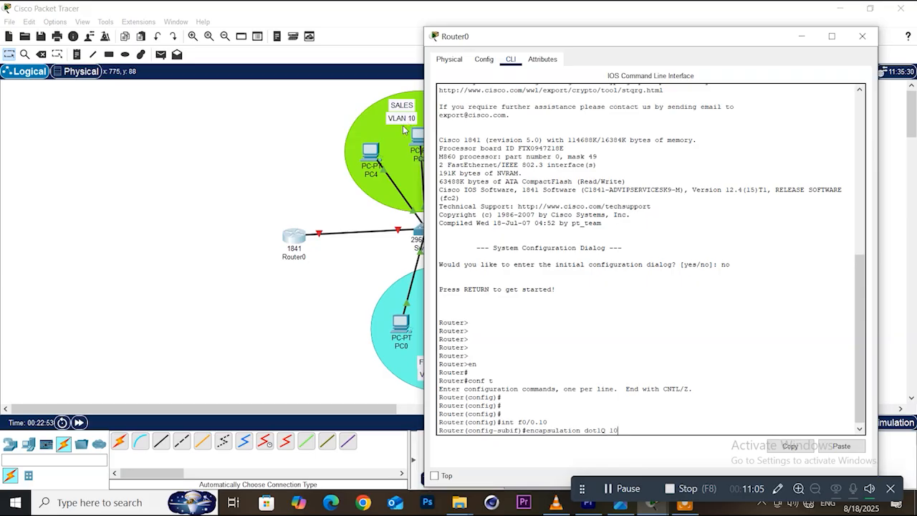
{"action": "key", "text": "Return"}
{"action": "key", "text": "Return"}
{"action": "key", "text": "Return"}
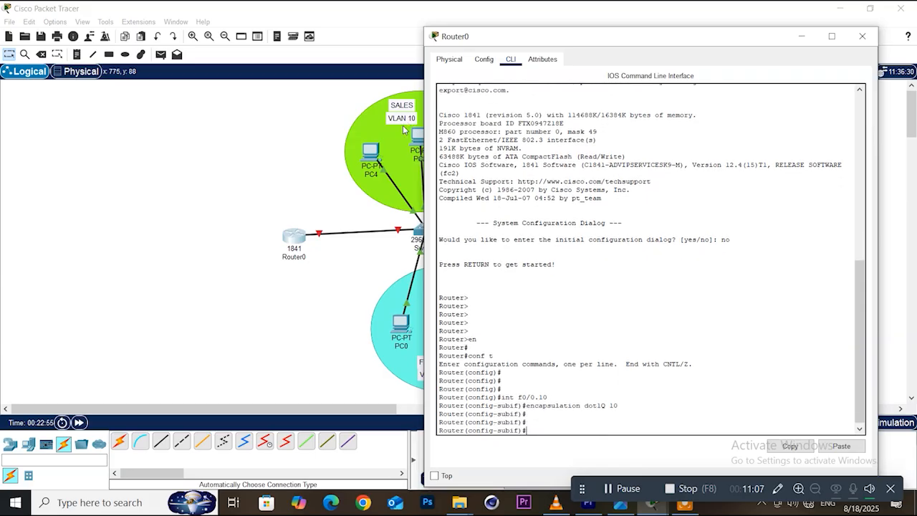
Step: Assign IP address 192.168.10.1 with mask 255.255.255.0 to subinterface f0/0.10 and exit to global configuration mode
{"action": "key", "text": "BackSpace"}
{"action": "key", "text": "BackSpace"}
{"action": "type", "text": "ip add 192.168.10.1 255.25"}
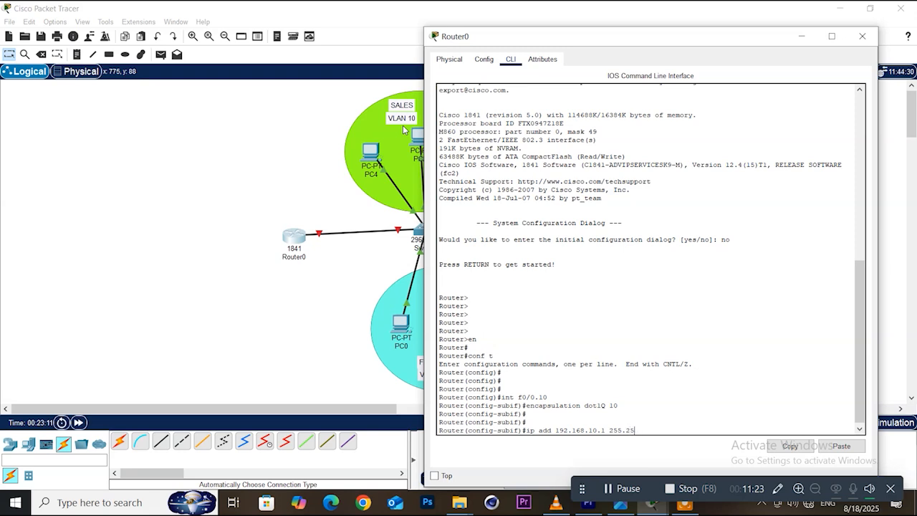
{"action": "type", "text": "5.255.0"}
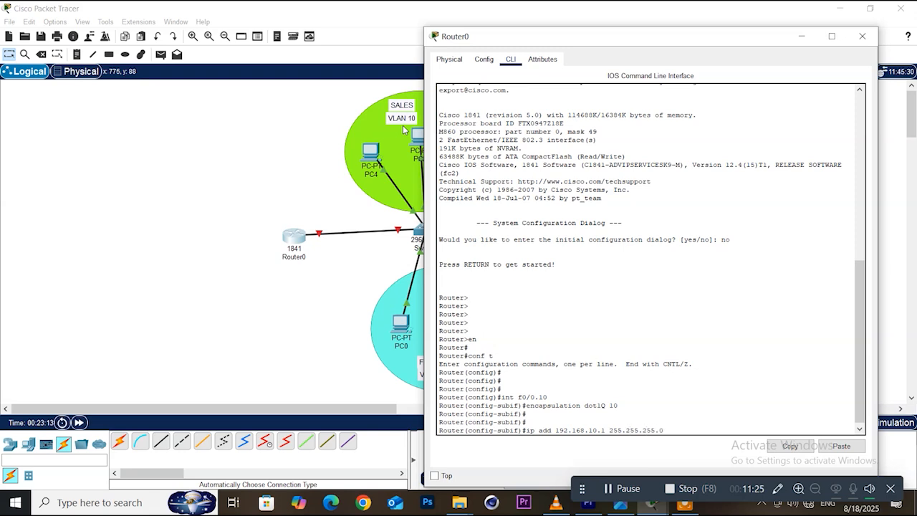
{"action": "key", "text": "Return"}
{"action": "key", "text": "Return"}
{"action": "key", "text": "Return"}
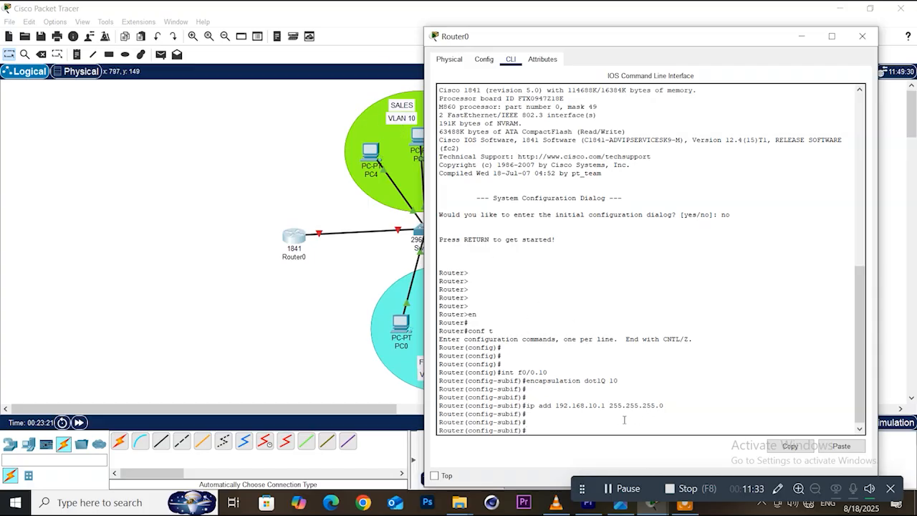
{"action": "type", "text": "xit"}
{"action": "key", "text": "Return"}
{"action": "key", "text": "Return"}
{"action": "key", "text": "Return"}
Step: Create subinterface f0/0.20 on Router0 with dot1Q encapsulation for VLAN 20
{"action": "type", "text": "in"}
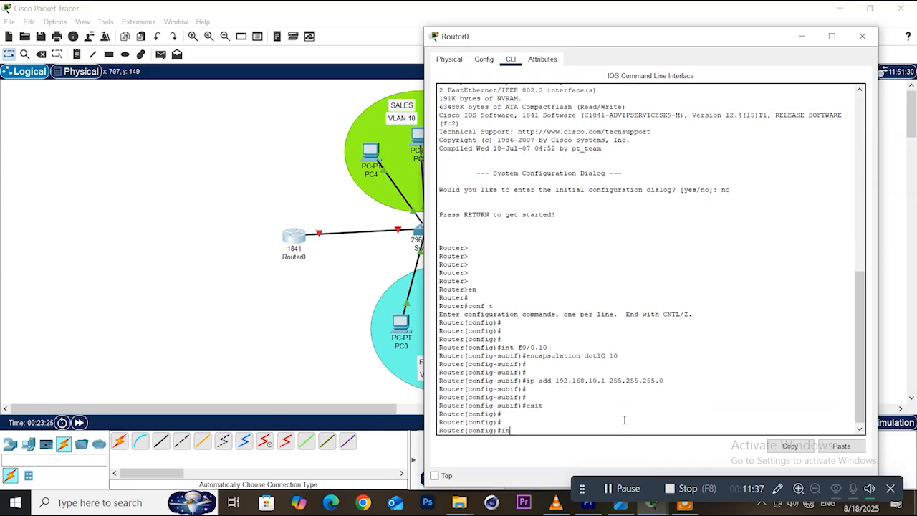
{"action": "type", "text": "t f0/0.20"}
{"action": "key", "text": "Return"}
{"action": "type", "text": "encapsulation dot1Q"}
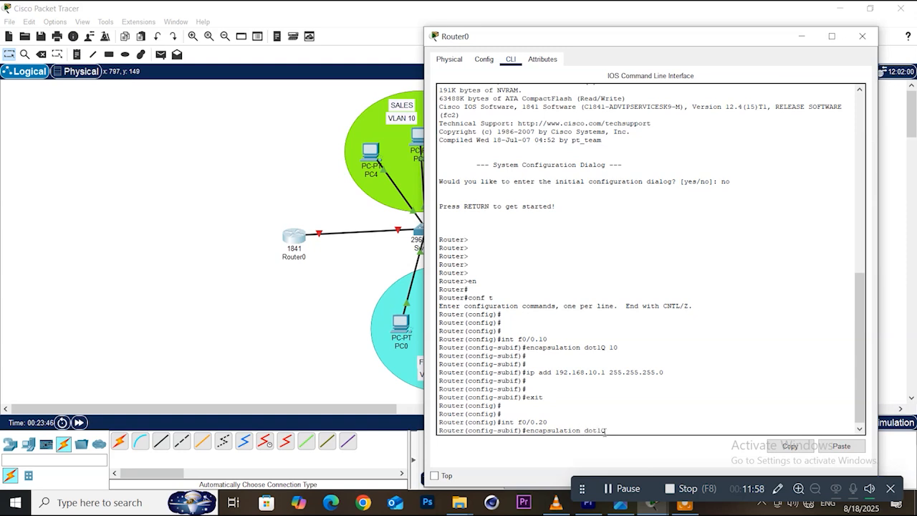
{"action": "type", "text": " 20"}
{"action": "key", "text": "Return"}
{"action": "key", "text": "Return"}
{"action": "key", "text": "Return"}
Step: Assign IP address 192.168.20.1 with mask 255.255.255.0 to subinterface f0/0.20 and exit to global configuration mode
{"action": "type", "text": "ip add"}
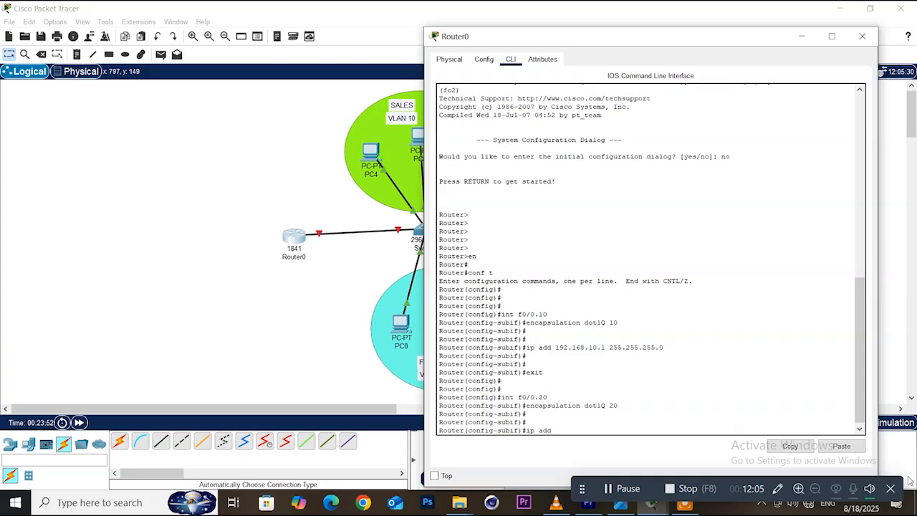
{"action": "type", "text": " 192.168.20.1 255.255.255.0"}
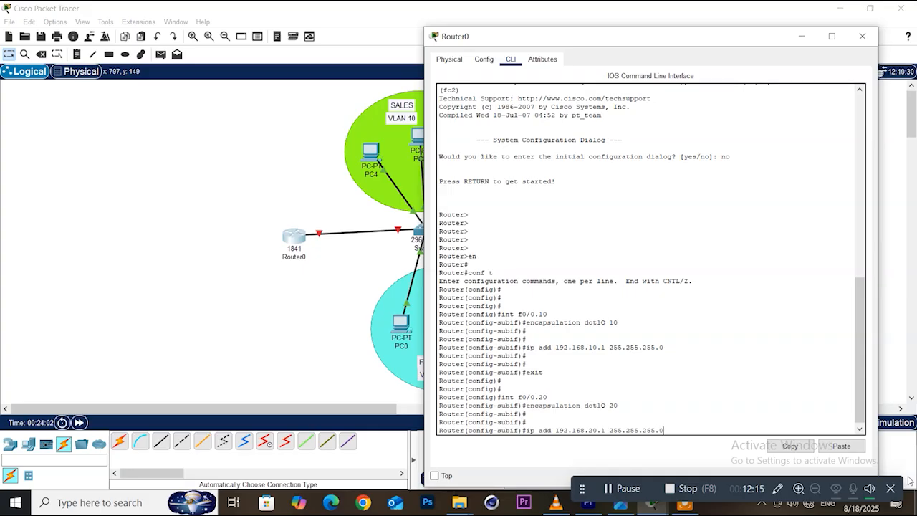
{"action": "key", "text": "Return"}
{"action": "key", "text": "Return"}
{"action": "key", "text": "Return"}
{"action": "type", "text": "exit"}
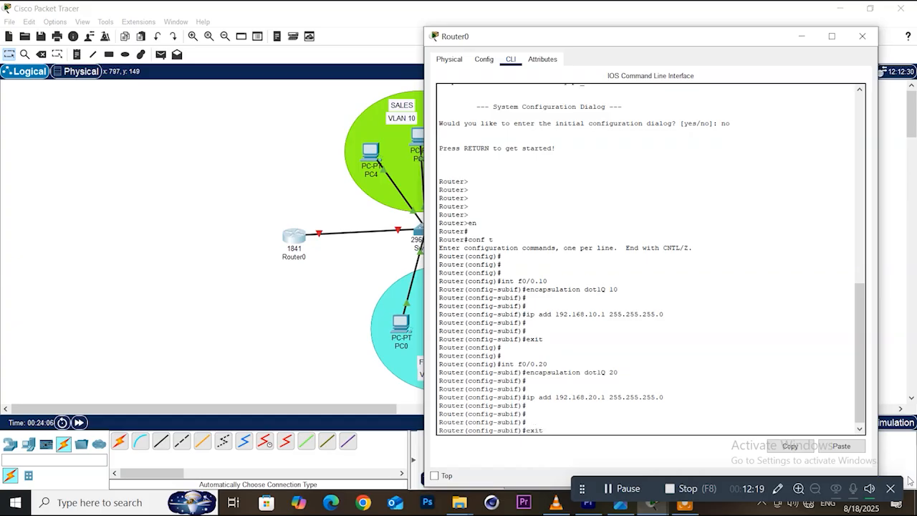
{"action": "key", "text": "Return"}
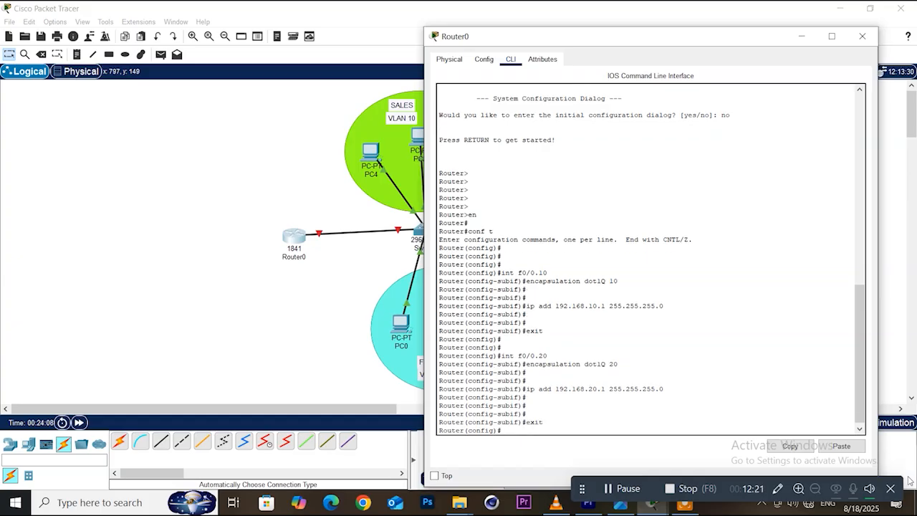
Step: Create subinterface f0/0.30 on Router0 with dot1Q encapsulation for VLAN 30
{"action": "type", "text": "int f0/100.30"}
{"action": "key", "text": "Return"}
{"action": "type", "text": "enca"}
{"action": "type", "text": "ps"}
{"action": "type", "text": "a"}
{"action": "type", "text": "ulatio"}
{"action": "type", "text": "n"}
{"action": "type", "text": "ot"}
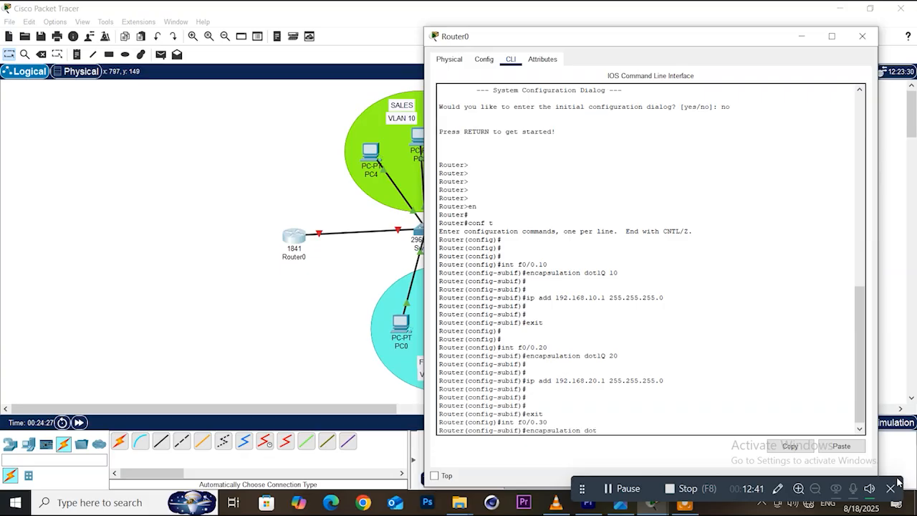
{"action": "type", "text": "1Q 30"}
{"action": "key", "text": "Return"}
{"action": "key", "text": "Return"}
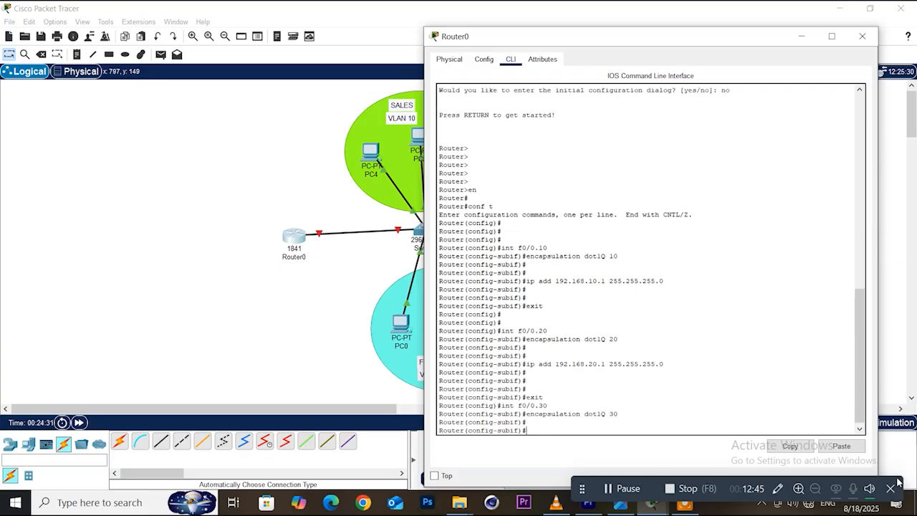
Step: Try to assign IP address 192.168.30.1 with mask 255.255.255.0 to subinterface f0/0.30
{"action": "type", "text": "ipp add 192.168.30.1 255"}
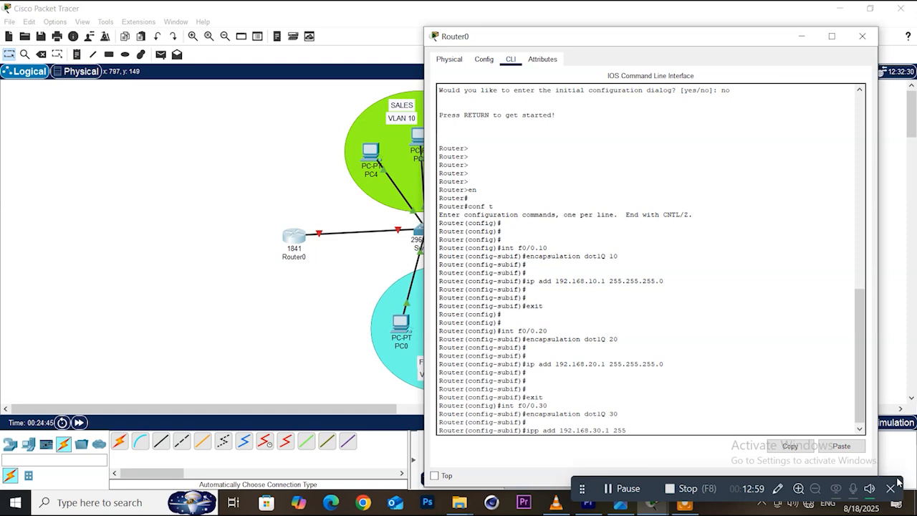
{"action": "type", "text": ".255.255.0"}
{"action": "key", "text": "Return"}
{"action": "key", "text": "Return"}
{"action": "key", "text": "Return"}
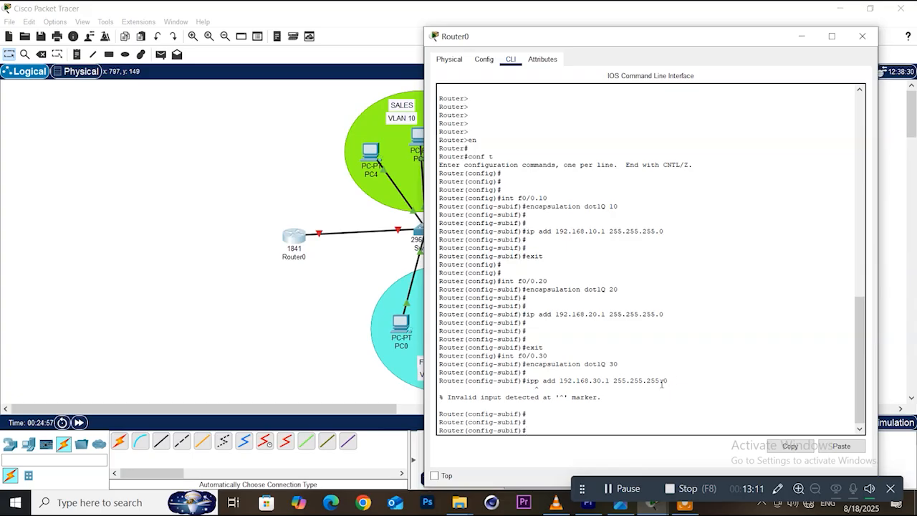
Step: Assign IP address 192.168.30.1 with mask 255.255.255.0 to subinterface f0/0.30 and exit to global configuration mode
{"action": "type", "text": "ip add 192.168.30.1 255.255.255.0"}
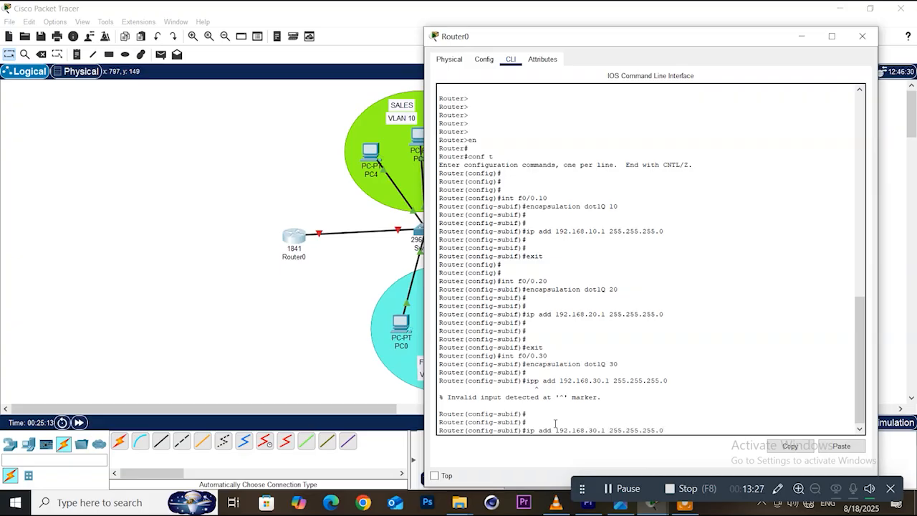
{"action": "key", "text": "Return"}
{"action": "key", "text": "Return"}
{"action": "key", "text": "Return"}
{"action": "type", "text": "exit"}
{"action": "key", "text": "Return"}
{"action": "key", "text": "Return"}
{"action": "key", "text": "Return"}
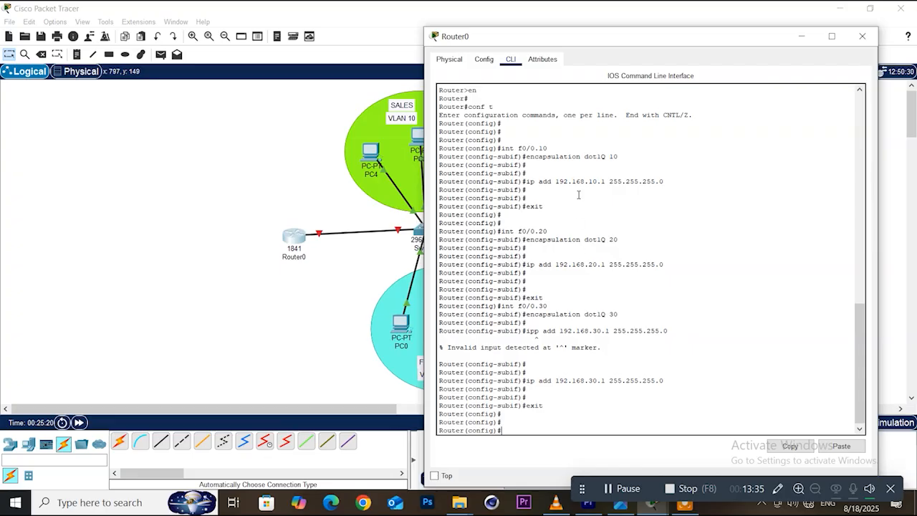
Step: Review the entered subinterface commands and leave configuration mode for Router0's privileged prompt
{"action": "scroll", "coordinate": [577, 208], "scroll_direction": "up", "scroll_amount": 7}
{"action": "scroll", "coordinate": [501, 209], "scroll_direction": "down", "scroll_amount": 5}
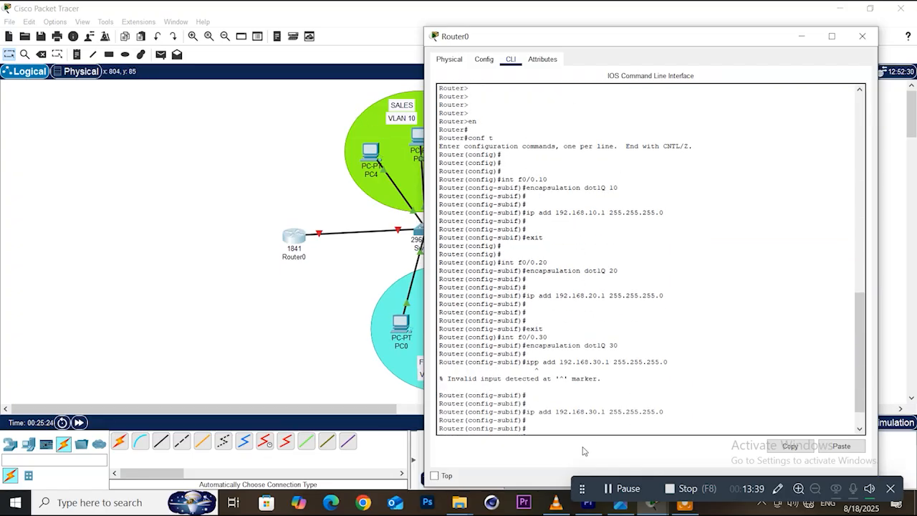
{"action": "type", "text": "exit"}
{"action": "key", "text": "Return"}
{"action": "key", "text": "Return"}
{"action": "type", "text": "exit"}
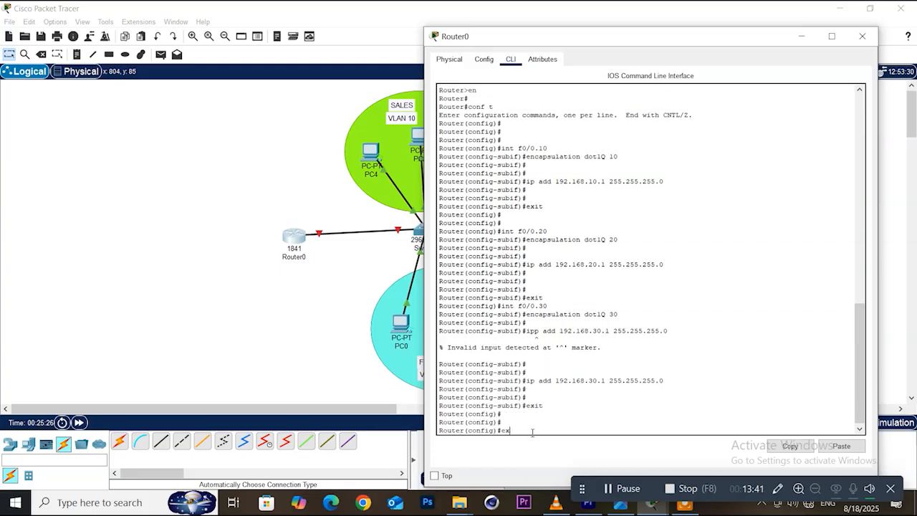
{"action": "key", "text": "Return"}
{"action": "key", "text": "Return"}
{"action": "key", "text": "Return"}
{"action": "key", "text": "Return"}
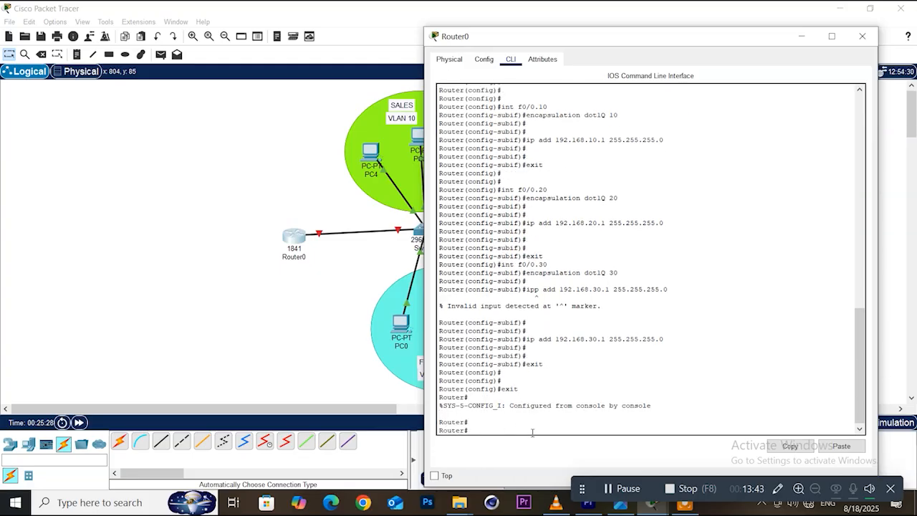
Step: Display the brief IP interface summary on Router0 with show ip int bri
{"action": "type", "text": "show"}
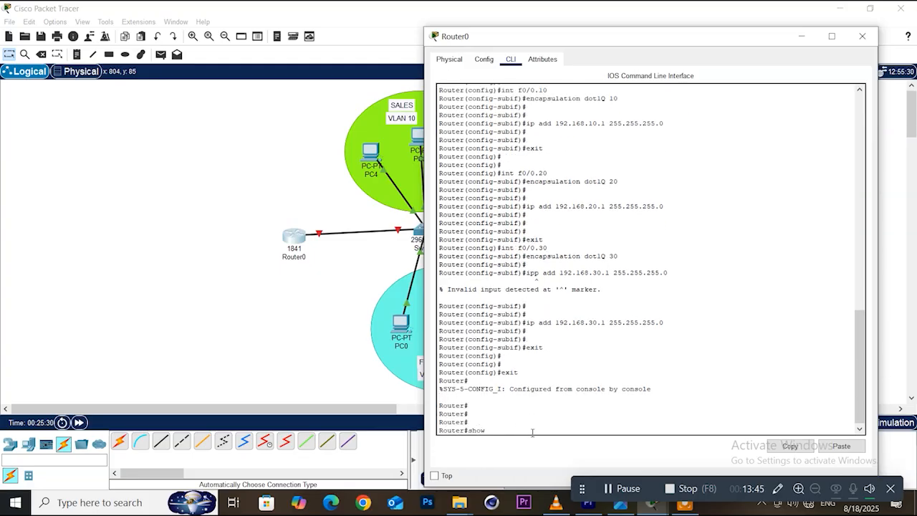
{"action": "type", "text": " ip int bi"}
{"action": "key", "text": "BackSpace"}
{"action": "type", "text": "ri"}
{"action": "key", "text": "Return"}
{"action": "key", "text": "Return"}
{"action": "key", "text": "Return"}
{"action": "key", "text": "Return"}
{"action": "key", "text": "Return"}
{"action": "key", "text": "Return"}
{"action": "key", "text": "Return"}
{"action": "key", "text": "Return"}
{"action": "key", "text": "Return"}
{"action": "key", "text": "Return"}
{"action": "key", "text": "Return"}
{"action": "key", "text": "Return"}
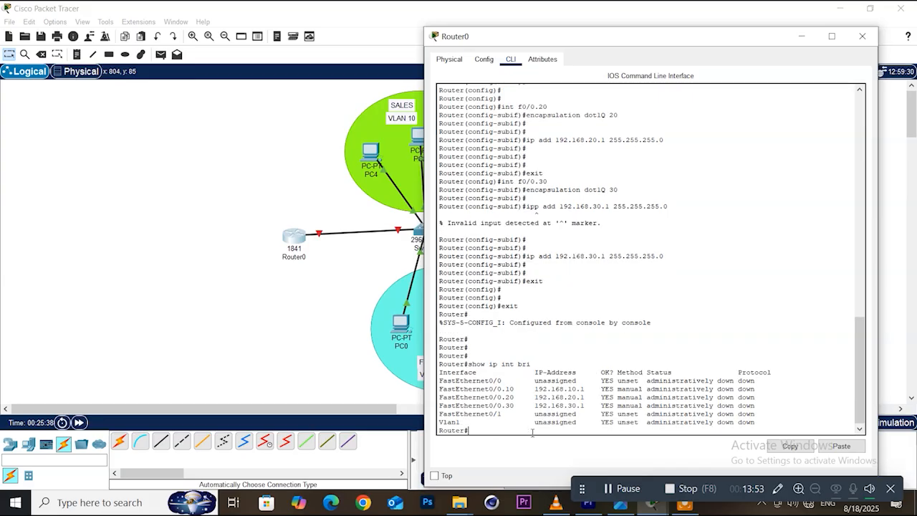
{"action": "key", "text": "Return"}
{"action": "key", "text": "Return"}
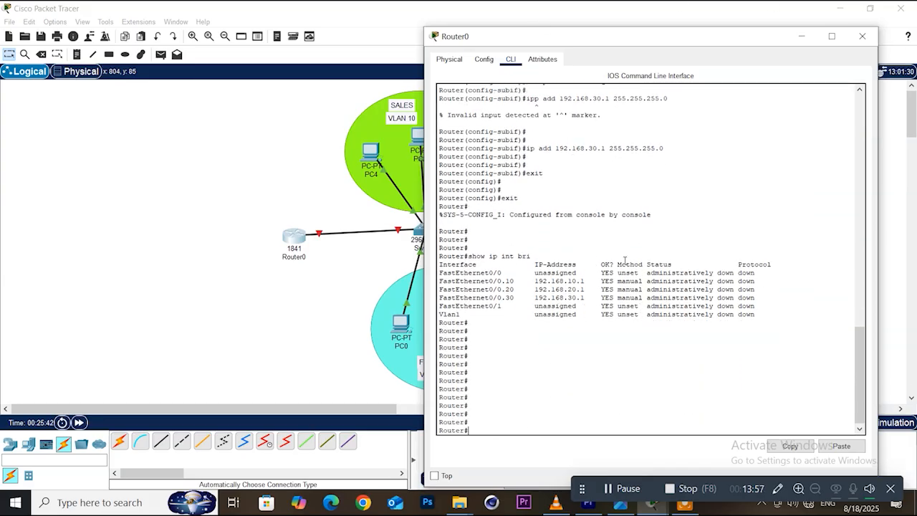
Step: Examine the IP address entries for FastEthernet0/0 and its three subinterfaces in the interface summary
{"action": "mouse_move", "coordinate": [507, 272]}
{"action": "left_mouse_down"}
{"action": "mouse_move", "coordinate": [442, 273]}
{"action": "mouse_move", "coordinate": [489, 273]}
{"action": "left_mouse_up"}
{"action": "left_click_drag", "start_coordinate": [535, 272], "coordinate": [577, 276]}
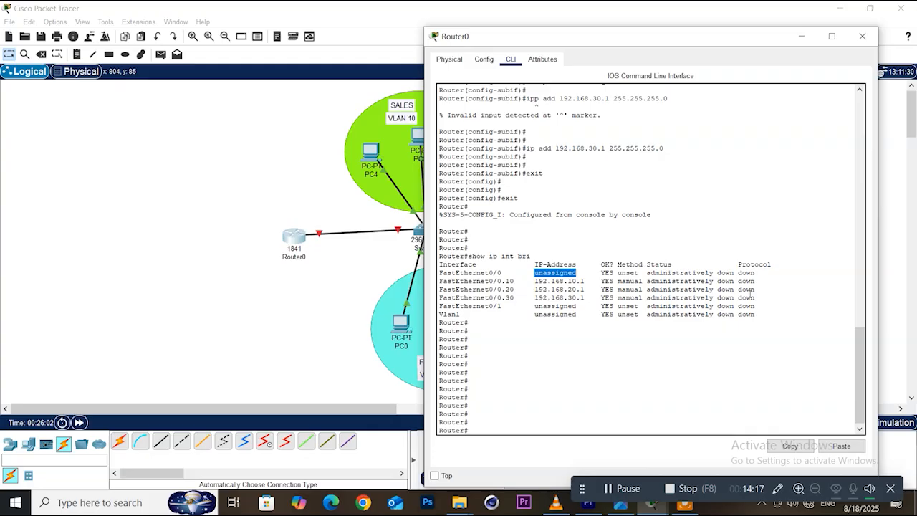
{"action": "left_click_drag", "start_coordinate": [440, 281], "coordinate": [586, 282]}
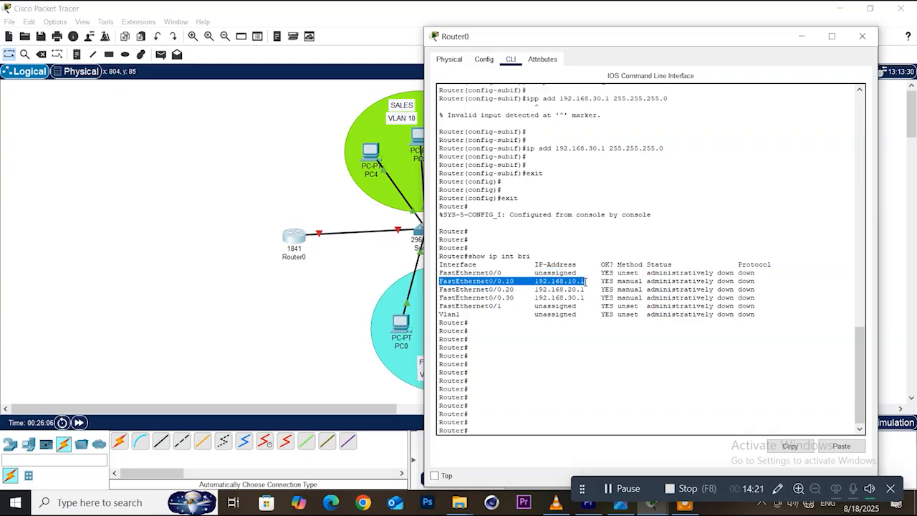
{"action": "left_click_drag", "start_coordinate": [586, 297], "coordinate": [523, 297]}
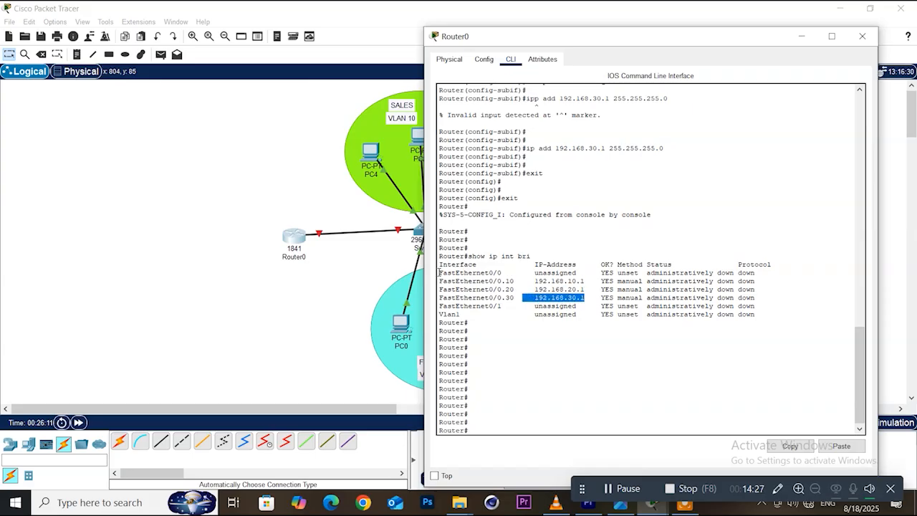
{"action": "left_click", "coordinate": [439, 272]}
{"action": "left_click_drag", "start_coordinate": [439, 273], "coordinate": [584, 297]}
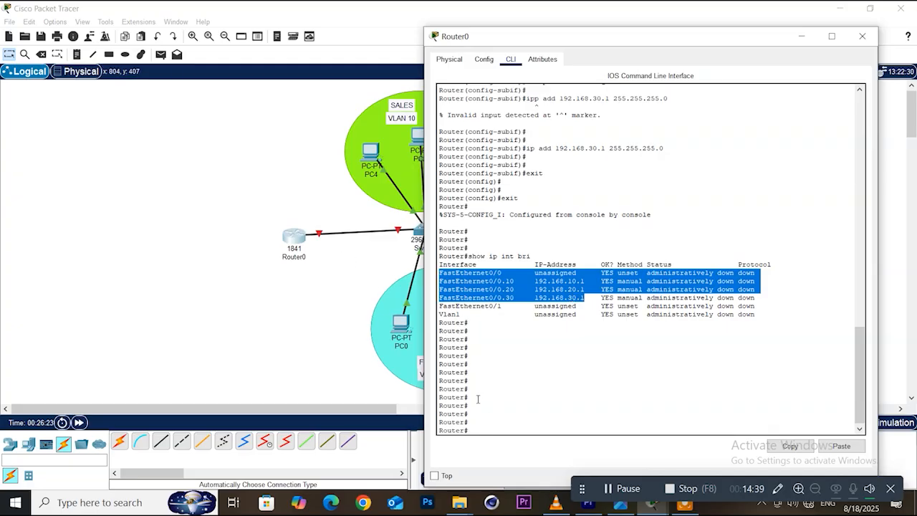
{"action": "left_click", "coordinate": [497, 425]}
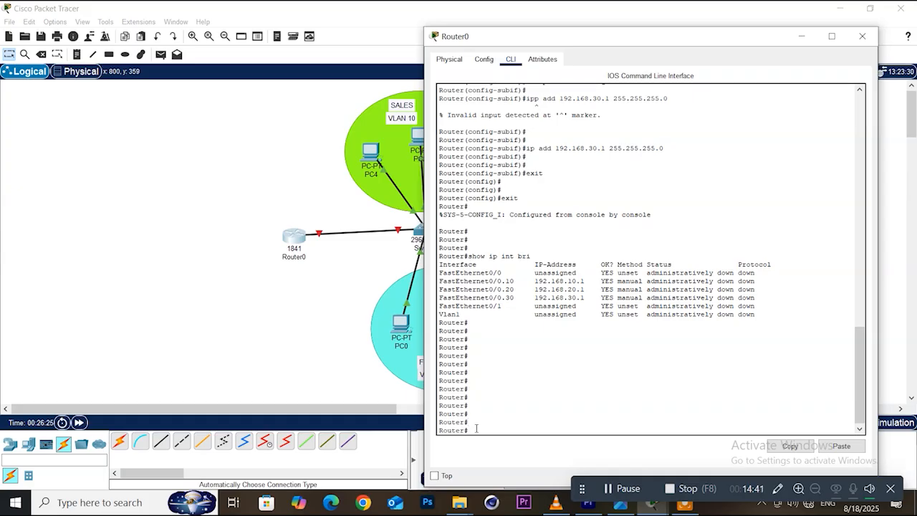
Step: Enter global configuration mode on Router0 and create a DHCP pool named SALES
{"action": "key", "text": "Return"}
{"action": "key", "text": "Return"}
{"action": "key", "text": "Return"}
{"action": "type", "text": "conf t"}
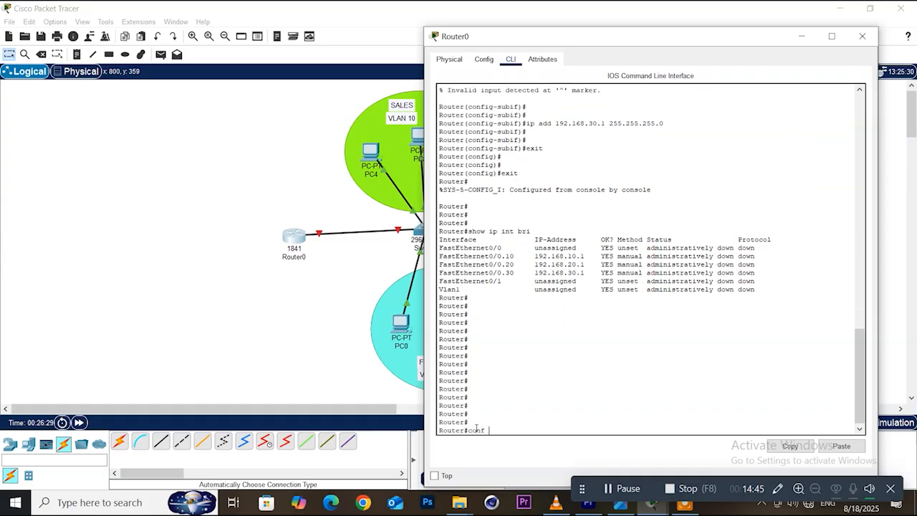
{"action": "key", "text": "Return"}
{"action": "key", "text": "Return"}
{"action": "key", "text": "Return"}
{"action": "key", "text": "Return"}
{"action": "key", "text": "Return"}
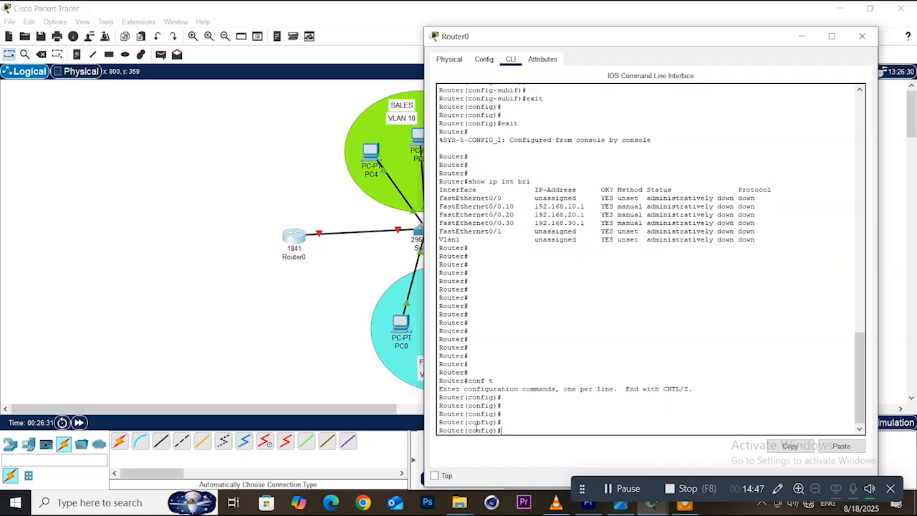
{"action": "type", "text": "ip dhcp pool"}
{"action": "key", "text": "BackSpace"}
{"action": "type", "text": "SA"}
{"action": "key", "text": "BackSpace"}
{"action": "type", "text": "ALES"}
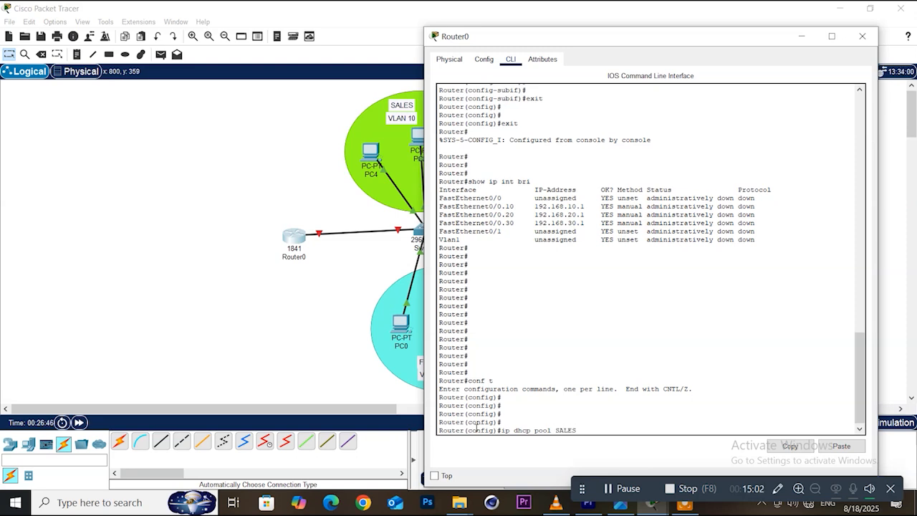
{"action": "key", "text": "Return"}
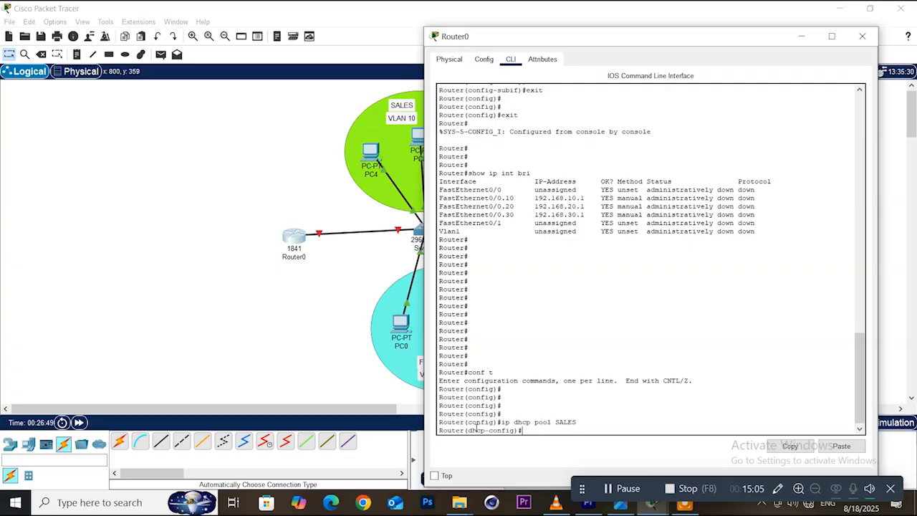
Step: Give the SALES pool network 192.168.10.0 255.255.255.0 and default router 192.168.10.1, and exit to global configuration mode
{"action": "type", "text": "network 192.168.10.0 255.255.255.0"}
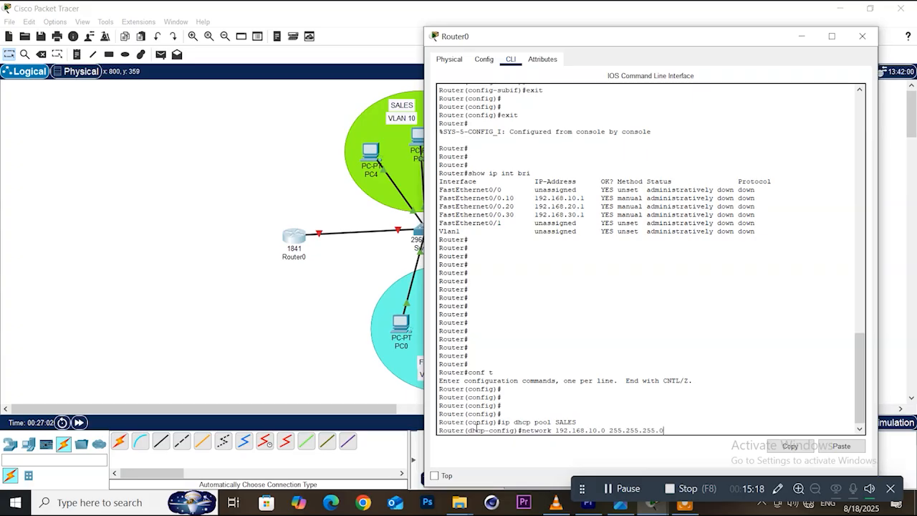
{"action": "key", "text": "Return"}
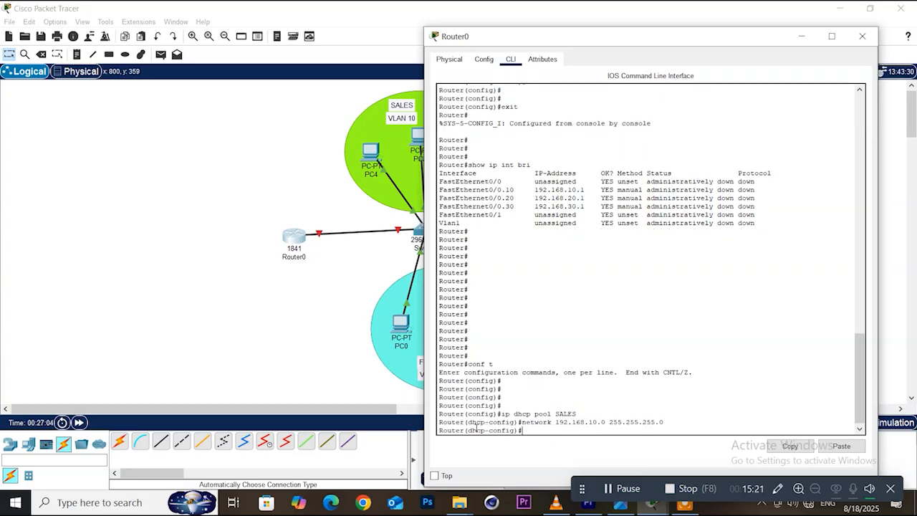
{"action": "type", "text": "default-router"}
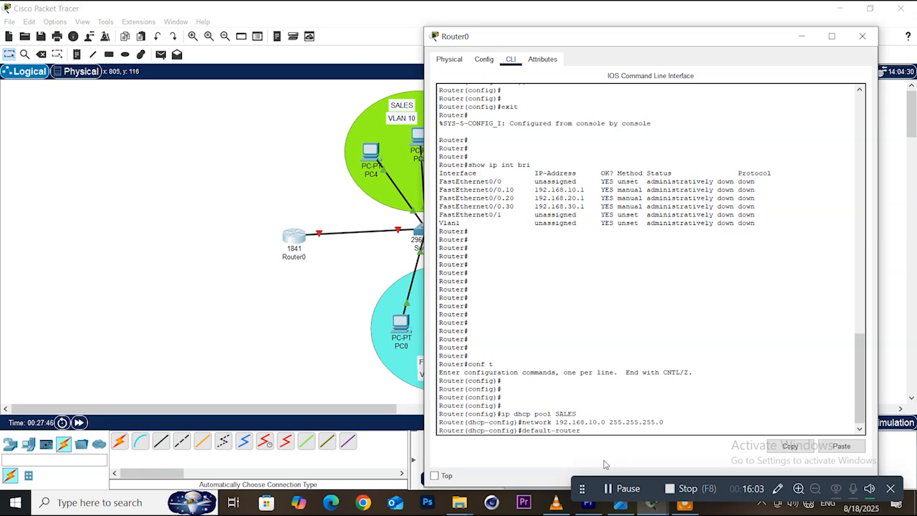
{"action": "type", "text": "192.168.10.1"}
{"action": "key", "text": "Return"}
{"action": "key", "text": "Return"}
{"action": "key", "text": "Return"}
{"action": "key", "text": "Return"}
{"action": "type", "text": "exit"}
{"action": "key", "text": "Return"}
{"action": "key", "text": "Return"}
{"action": "key", "text": "Return"}
{"action": "key", "text": "Return"}
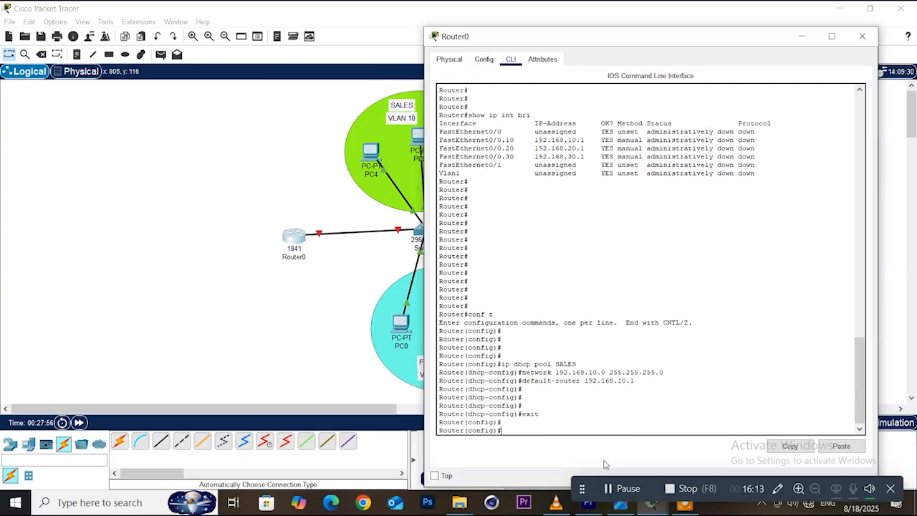
Step: Create a DHCP pool named FINANCE on Router0
{"action": "type", "text": "ip"}
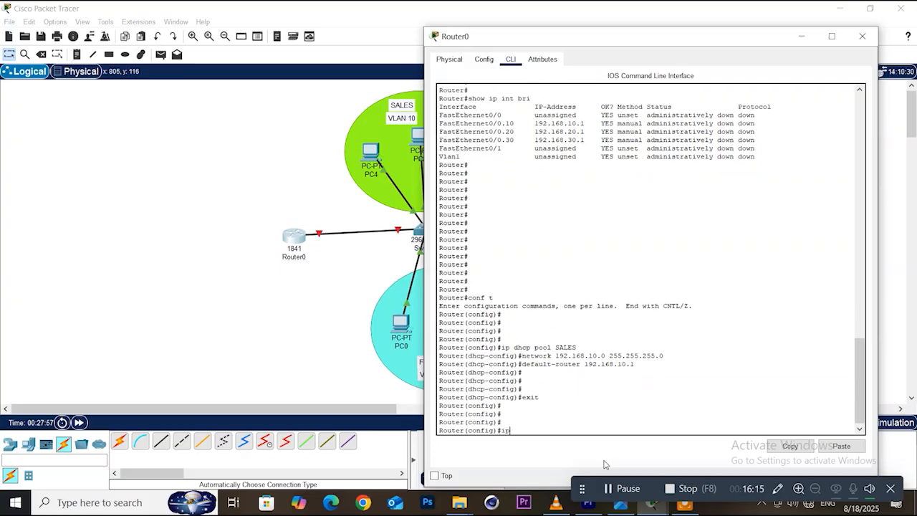
{"action": "type", "text": " dhcp pool FINANCE"}
{"action": "key", "text": "Return"}
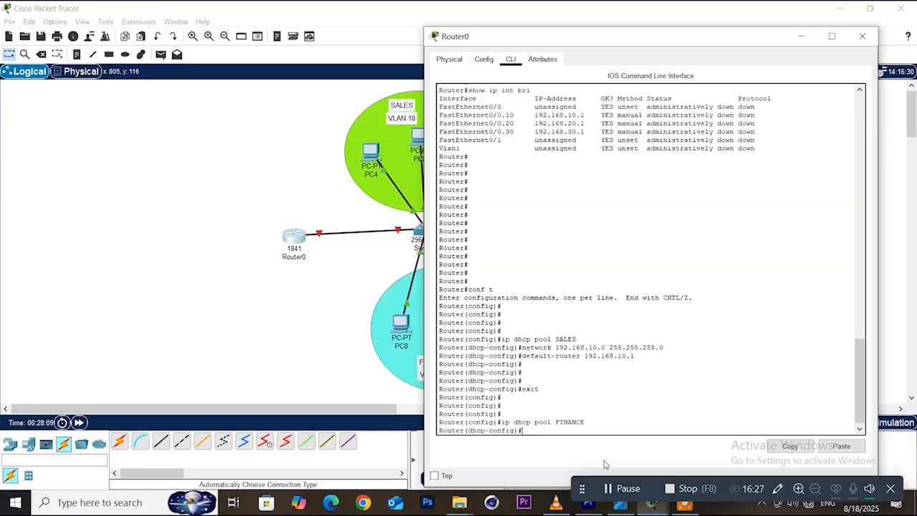
Step: Try to assign network 192.168.20.0 with mask 255.255.0 to the FINANCE pool
{"action": "type", "text": "net"}
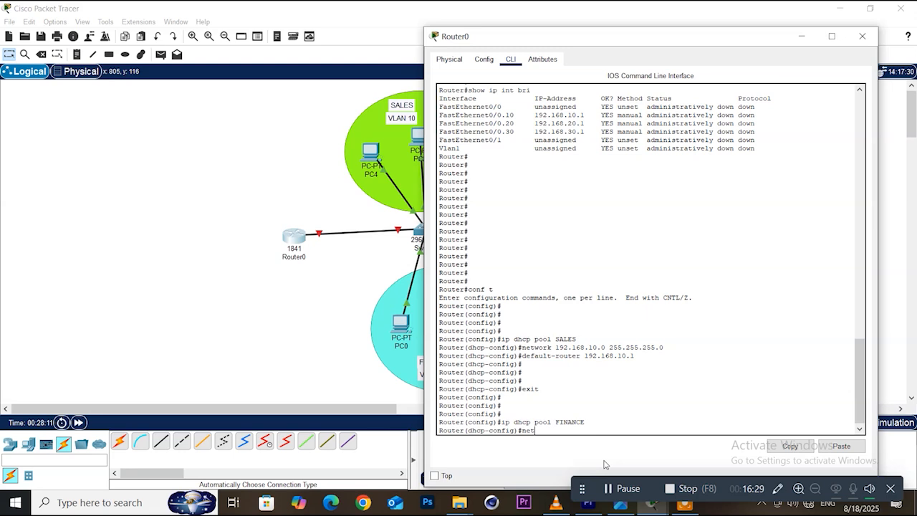
{"action": "type", "text": "work"}
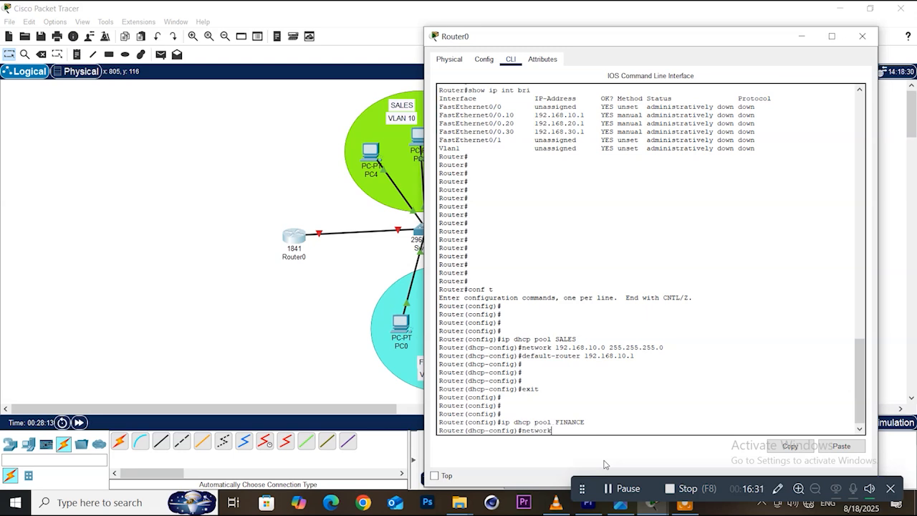
{"action": "type", "text": " 192.168.20.0 255.255.0"}
{"action": "key", "text": "Return"}
{"action": "key", "text": "Return"}
{"action": "key", "text": "Return"}
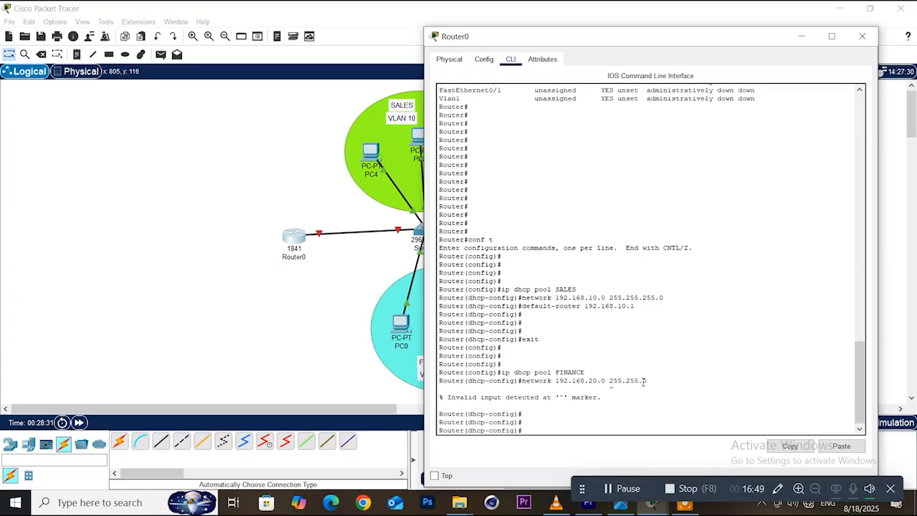
Step: Copy the rejected network command and run it with the mask corrected, as network 192.168.20.0 255.255.255.0, for the FINANCE pool
{"action": "left_click_drag", "start_coordinate": [643, 381], "coordinate": [586, 373]}
{"action": "left_click", "coordinate": [533, 409]}
{"action": "left_click_drag", "start_coordinate": [650, 381], "coordinate": [522, 380]}
{"action": "right_click", "coordinate": [525, 385]}
{"action": "left_click", "coordinate": [550, 391]}
{"action": "left_click", "coordinate": [542, 429]}
{"action": "right_click", "coordinate": [541, 429]}
{"action": "left_click", "coordinate": [569, 448]}
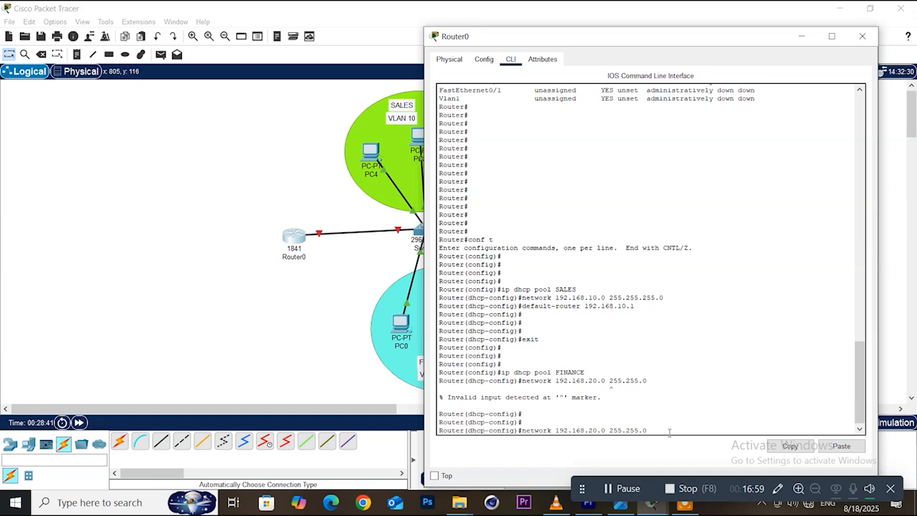
{"action": "type", "text": "255.0"}
{"action": "key", "text": "Return"}
{"action": "key", "text": "Return"}
{"action": "key", "text": "Return"}
Step: Set the FINANCE pool's default router to 192.168.20.1 and exit to global configuration mode
{"action": "type", "text": "d"}
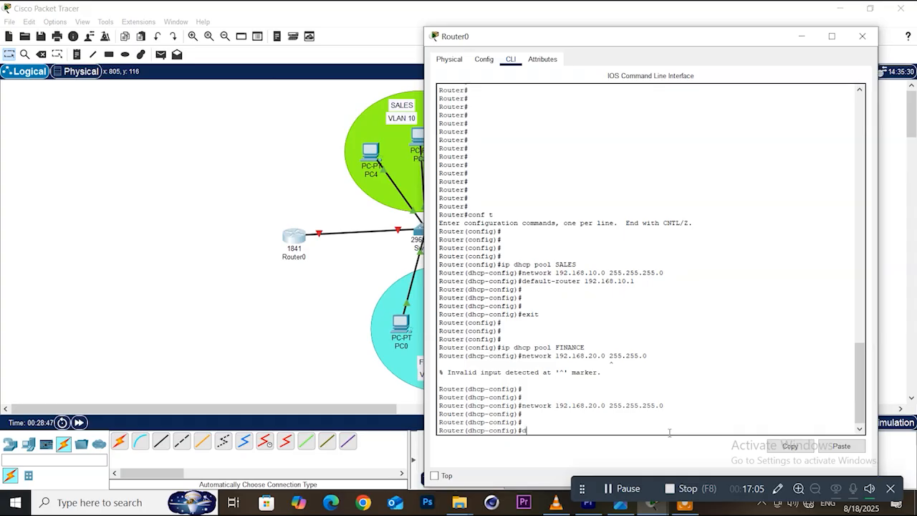
{"action": "type", "text": "efault-router 192.168.20.1"}
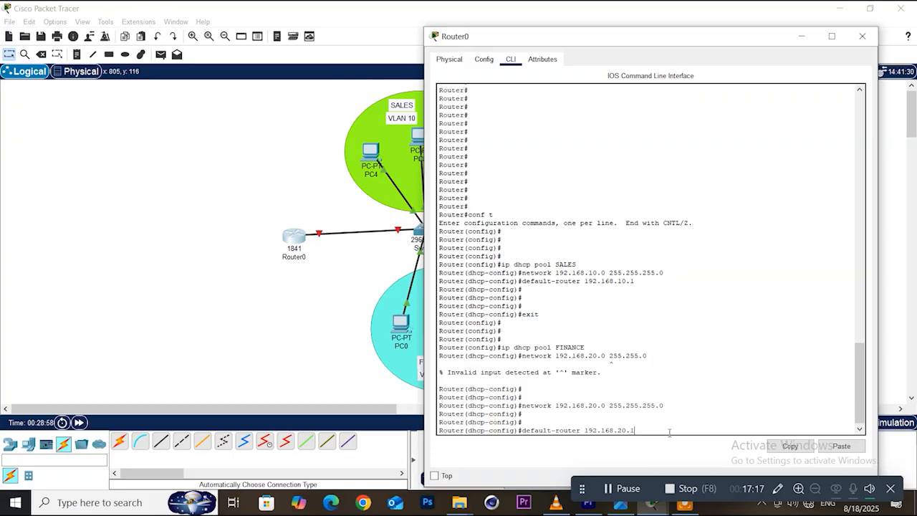
{"action": "key", "text": "Return"}
{"action": "key", "text": "Return"}
{"action": "key", "text": "Return"}
{"action": "key", "text": "Return"}
{"action": "type", "text": "exit"}
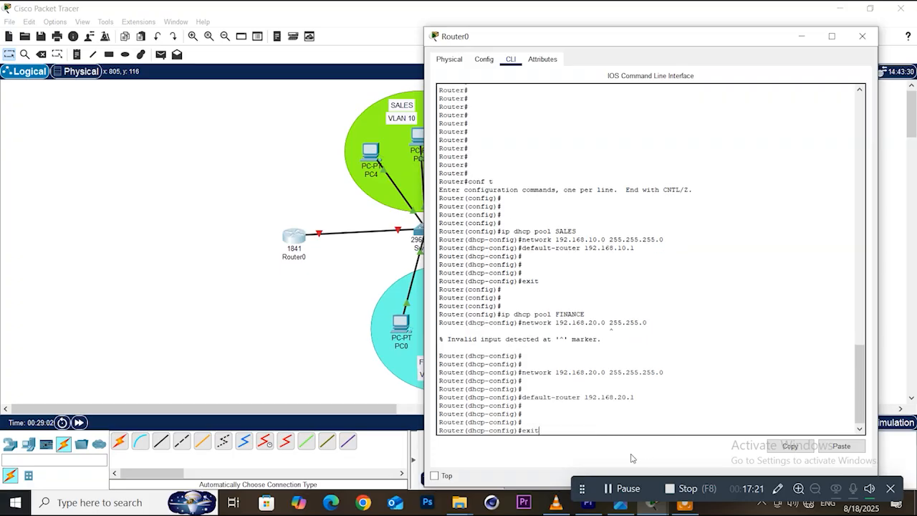
{"action": "key", "text": "Return"}
{"action": "key", "text": "Return"}
{"action": "key", "text": "Return"}
{"action": "key", "text": "Return"}
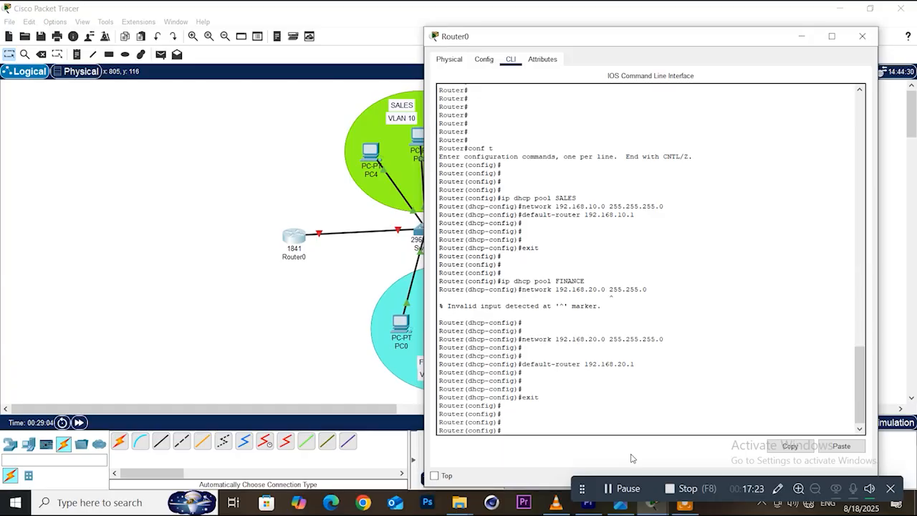
Step: Create a DHCP pool named HR with network 192.168.30.0 255.255.255.0
{"action": "type", "text": "i"}
{"action": "type", "text": "p dhcp pool HR"}
{"action": "key", "text": "Return"}
{"action": "type", "text": "network 192.168."}
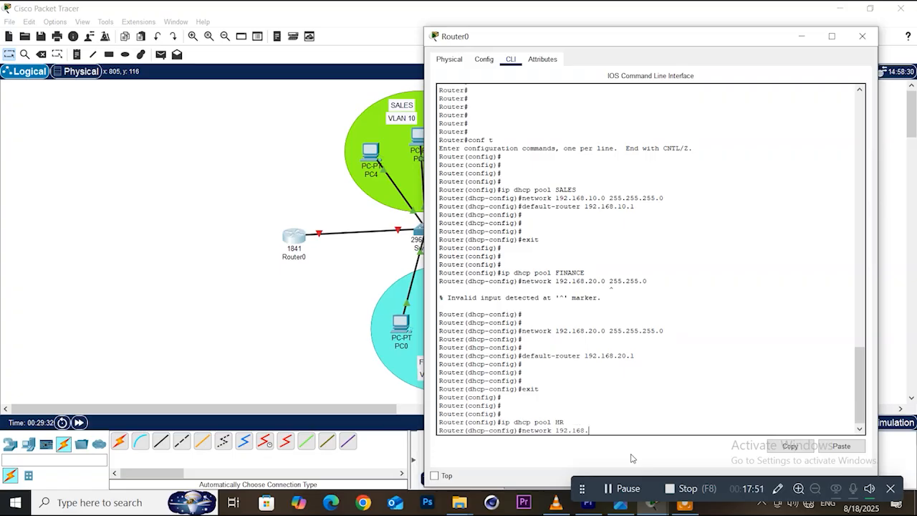
{"action": "type", "text": "30.0 255.255.255.0"}
{"action": "key", "text": "Return"}
Step: Set the HR pool's default router to 192.168.30.1 and exit to global configuration mode
{"action": "type", "text": "defau"}
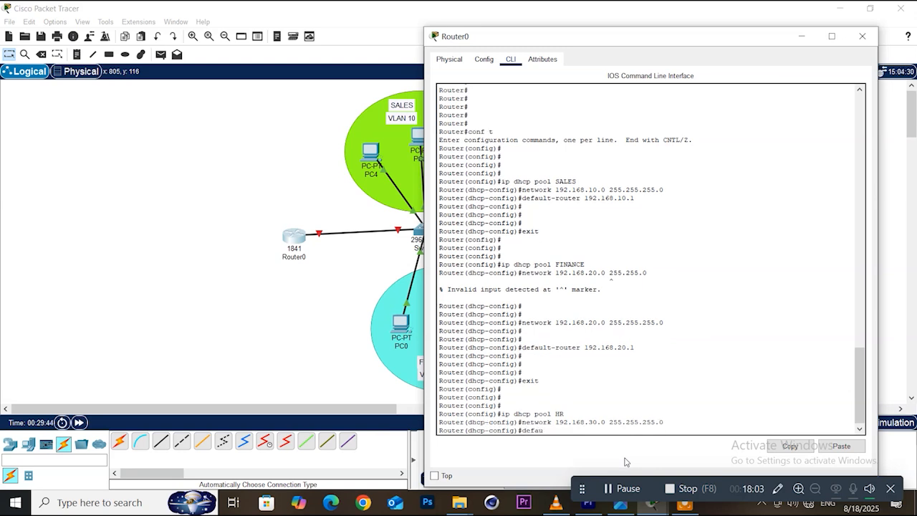
{"action": "type", "text": "lt-router 192.168.30.1"}
{"action": "key", "text": "Return"}
{"action": "key", "text": "Return"}
{"action": "key", "text": "Return"}
{"action": "key", "text": "Return"}
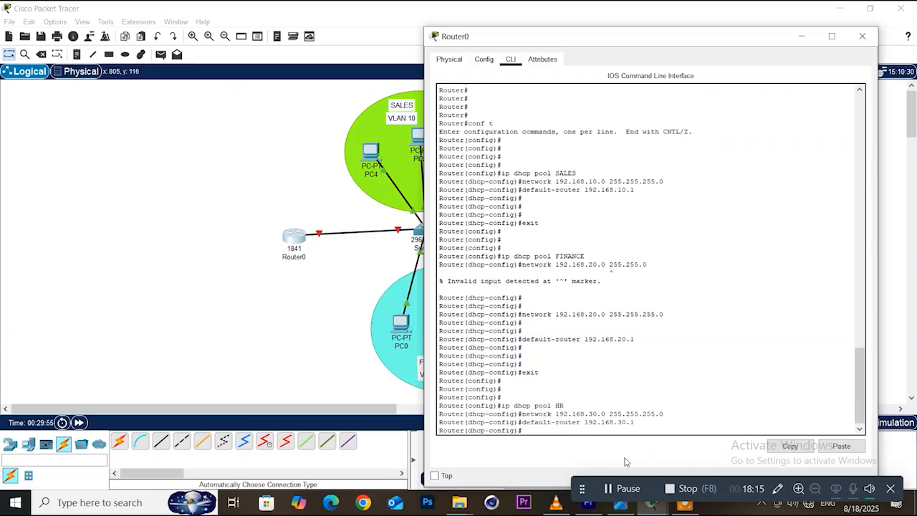
{"action": "type", "text": "exit"}
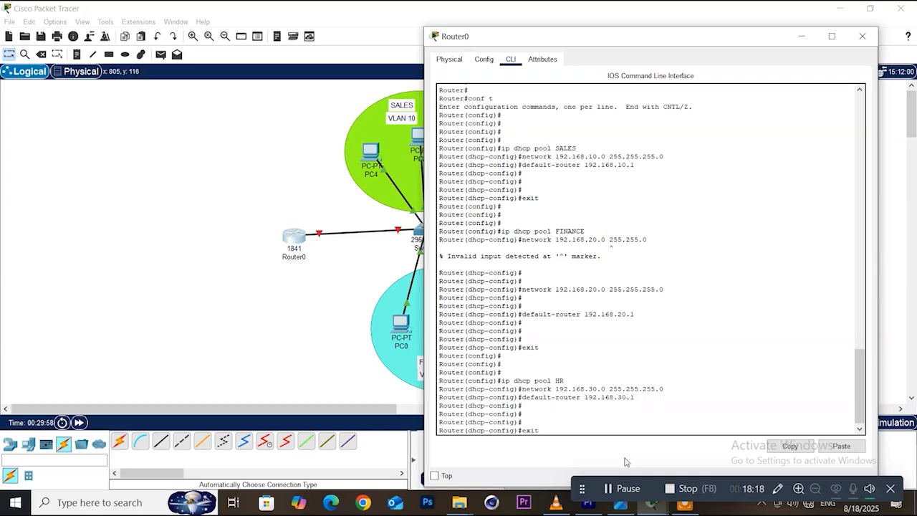
{"action": "key", "text": "Return"}
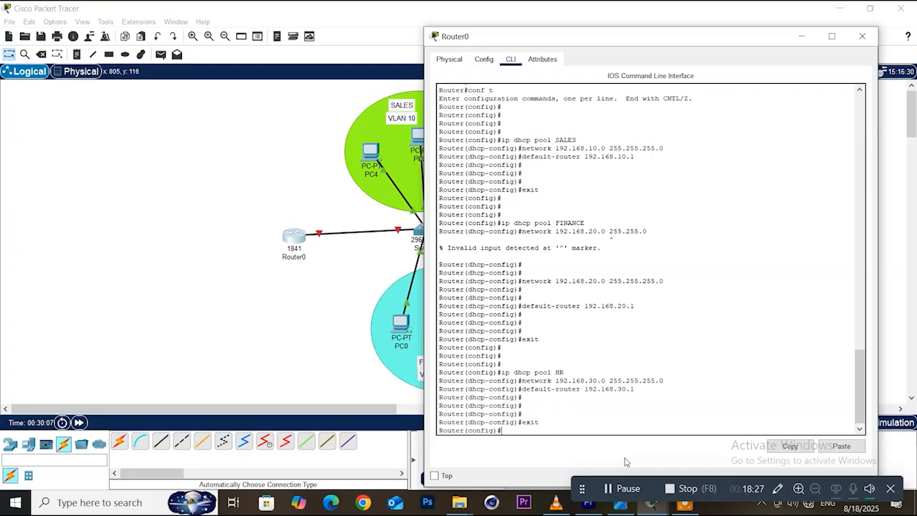
Step: Enable Router0's interface f0/0 with no shutdown to bring up the link to the switch
{"action": "left_click", "coordinate": [245, 134]}
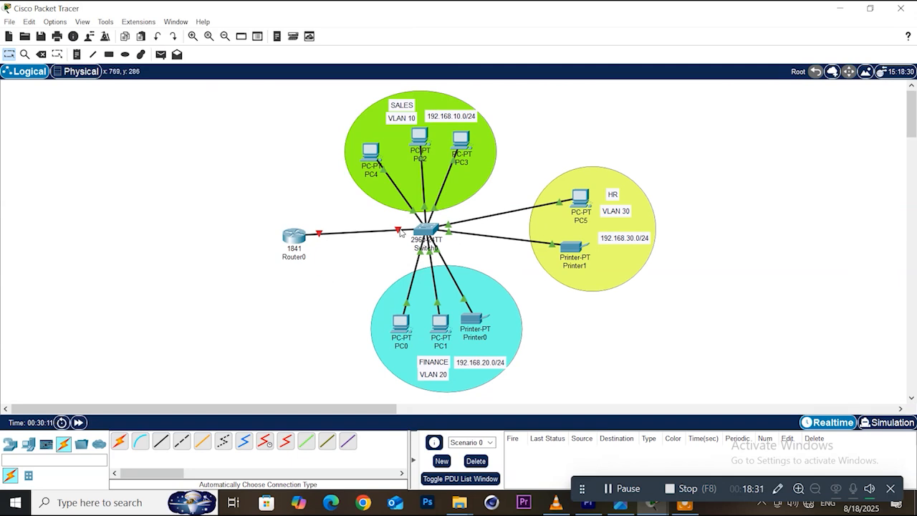
{"action": "mouse_move", "coordinate": [299, 242]}
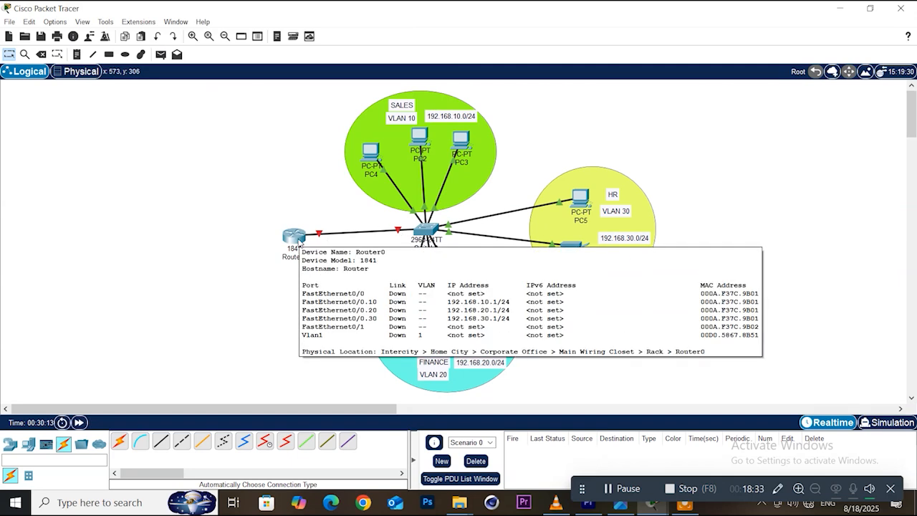
{"action": "left_click", "coordinate": [295, 236]}
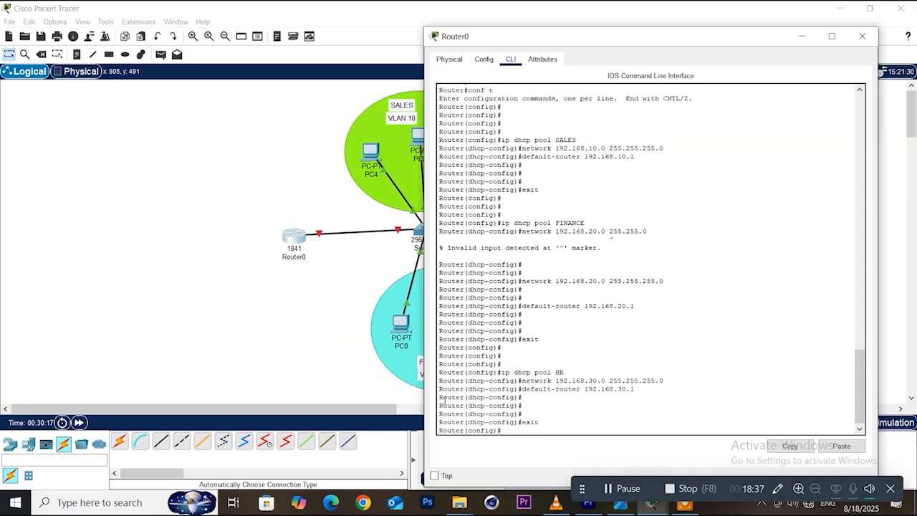
{"action": "type", "text": "int f0/0"}
{"action": "key", "text": "Return"}
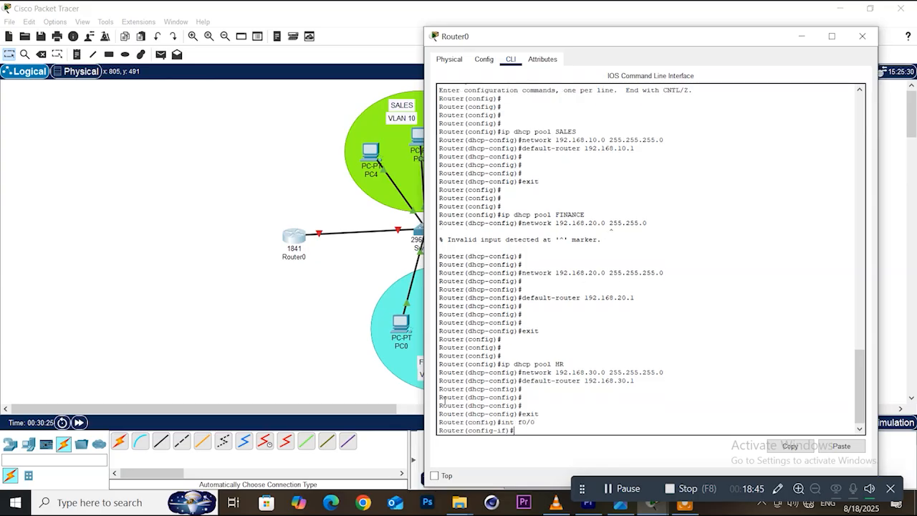
{"action": "type", "text": "no sh"}
{"action": "key", "text": "Return"}
{"action": "key", "text": "Return"}
{"action": "key", "text": "Return"}
{"action": "key", "text": "Return"}
{"action": "key", "text": "Return"}
{"action": "key", "text": "Return"}
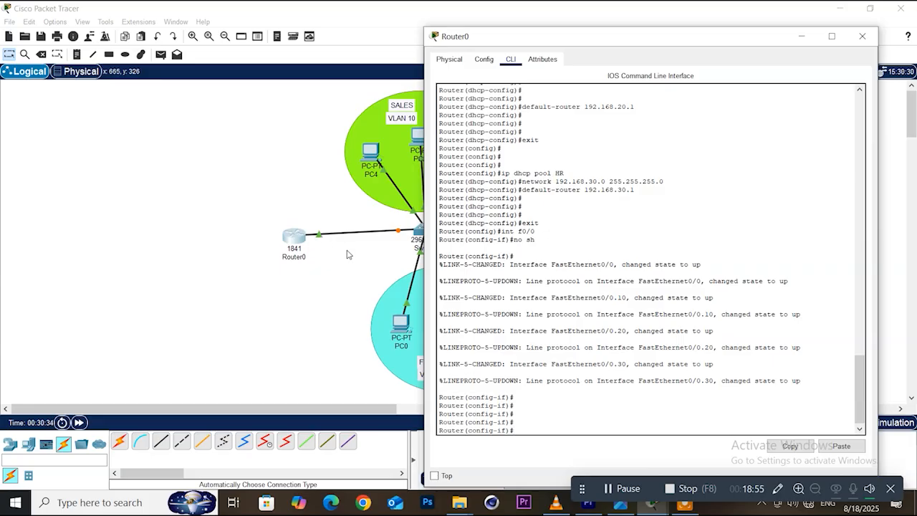
Step: Exit interface and global configuration modes on Router0 to return to privileged EXEC mode
{"action": "type", "text": "exit"}
{"action": "key", "text": "Return"}
{"action": "key", "text": "Return"}
{"action": "key", "text": "Return"}
{"action": "key", "text": "Return"}
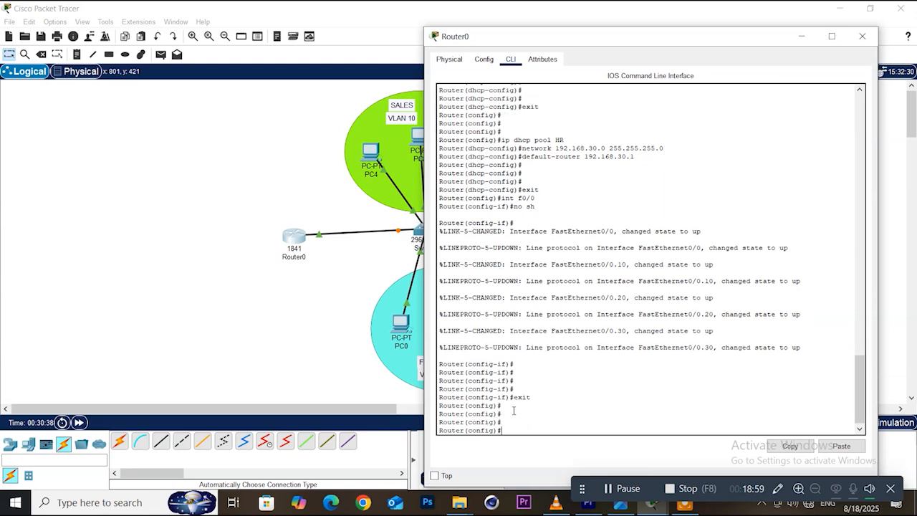
{"action": "type", "text": "exitr"}
{"action": "key", "text": "Return"}
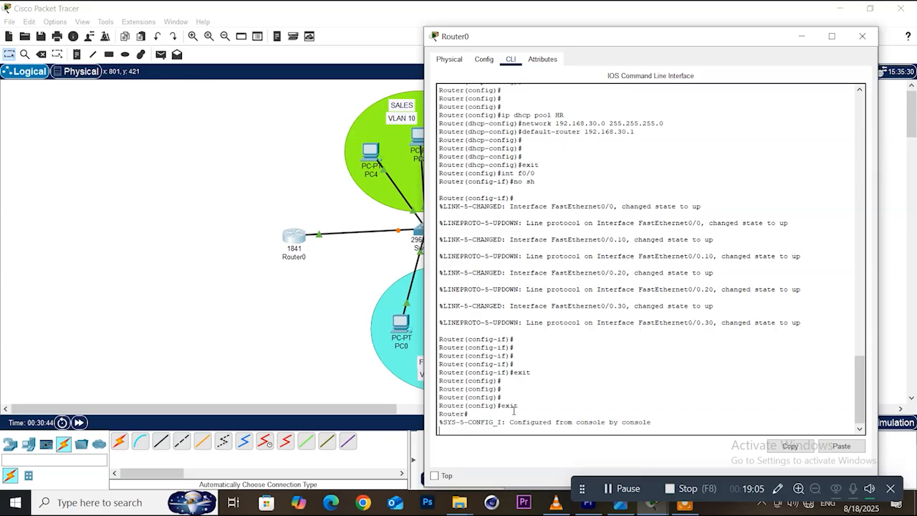
Step: Save Router0's configuration with the write command and close the router's window
{"action": "key", "text": "Return"}
{"action": "key", "text": "Return"}
{"action": "key", "text": "Return"}
{"action": "key", "text": "Return"}
{"action": "type", "text": "write"}
{"action": "key", "text": "Return"}
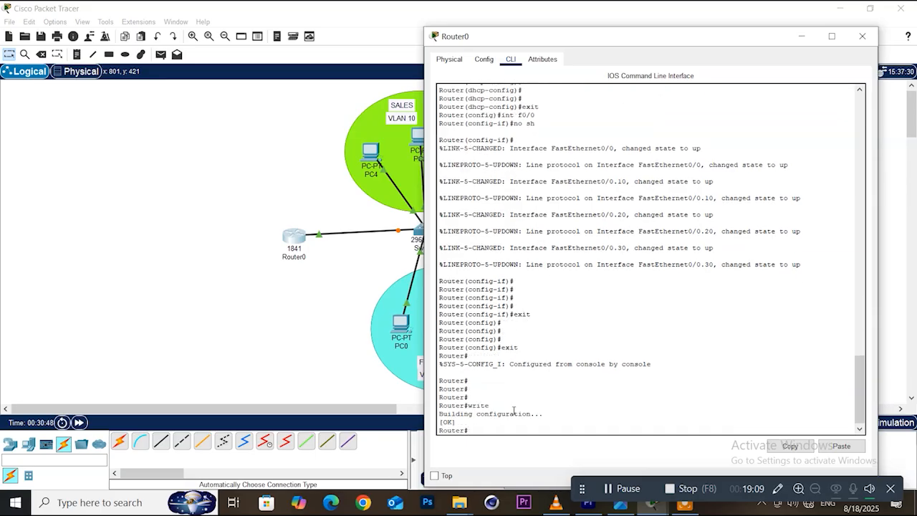
{"action": "key", "text": "Return"}
{"action": "key", "text": "Return"}
{"action": "key", "text": "Return"}
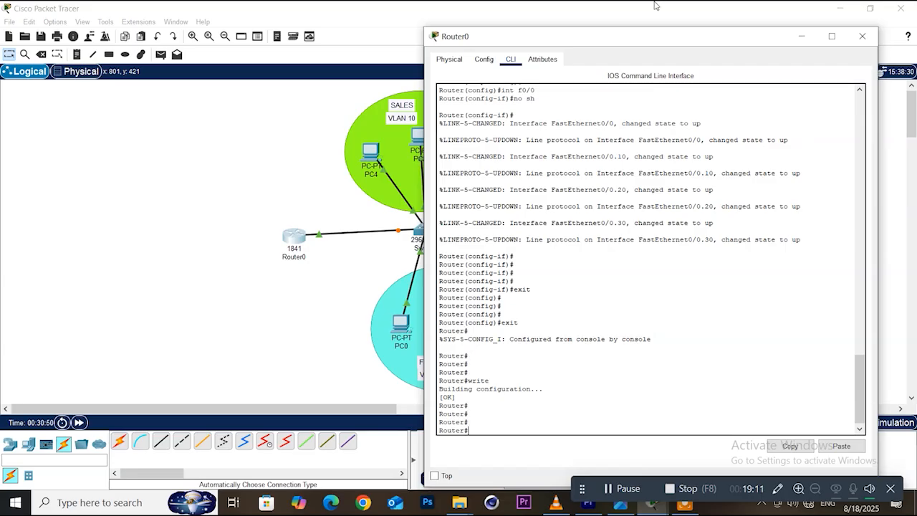
{"action": "left_click", "coordinate": [862, 37]}
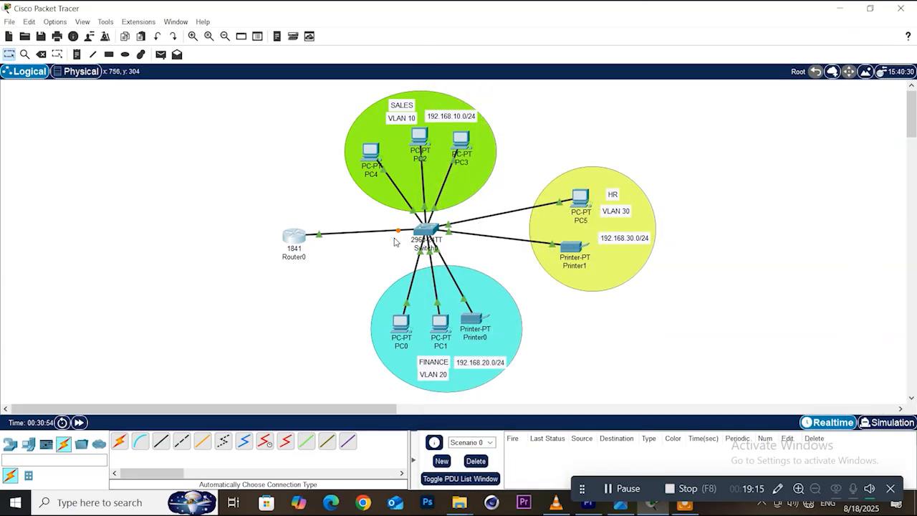
Step: Switch PC4's IPv4 configuration in the SALES VLAN to DHCP and close the PC's window
{"action": "mouse_move", "coordinate": [401, 238]}
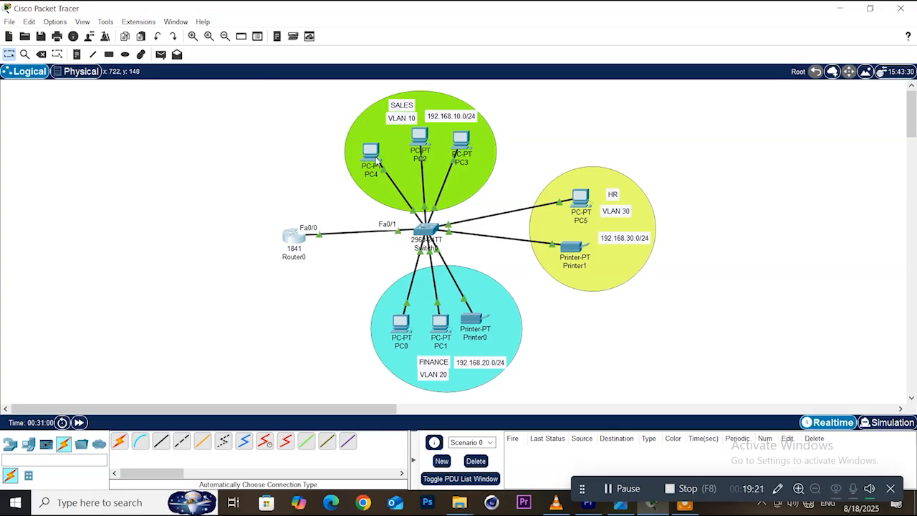
{"action": "left_click_drag", "start_coordinate": [375, 166], "coordinate": [376, 158]}
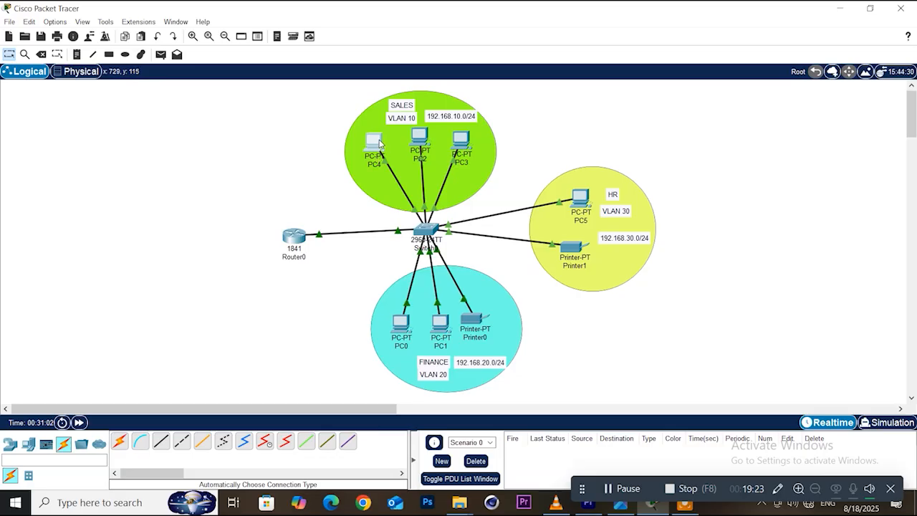
{"action": "left_click", "coordinate": [376, 156]}
{"action": "left_click_drag", "start_coordinate": [436, 40], "coordinate": [635, 48]}
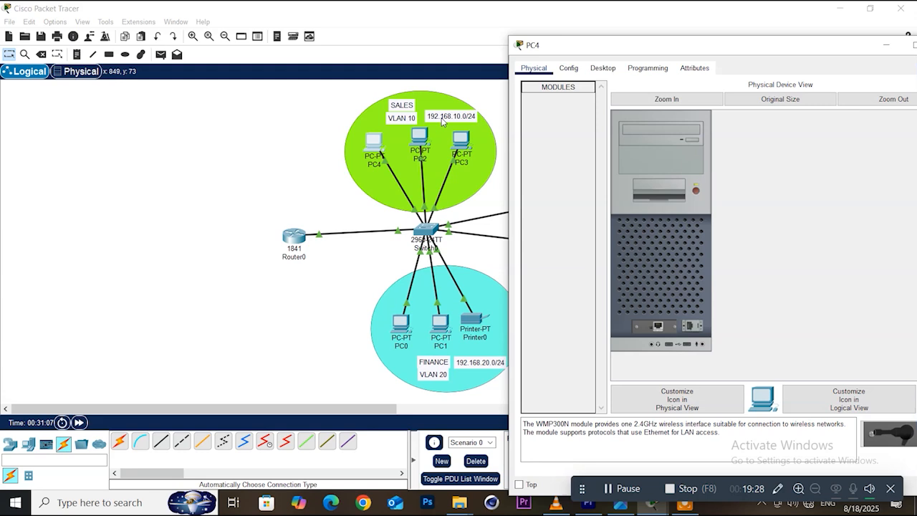
{"action": "left_click", "coordinate": [603, 68]}
{"action": "left_click", "coordinate": [558, 142]}
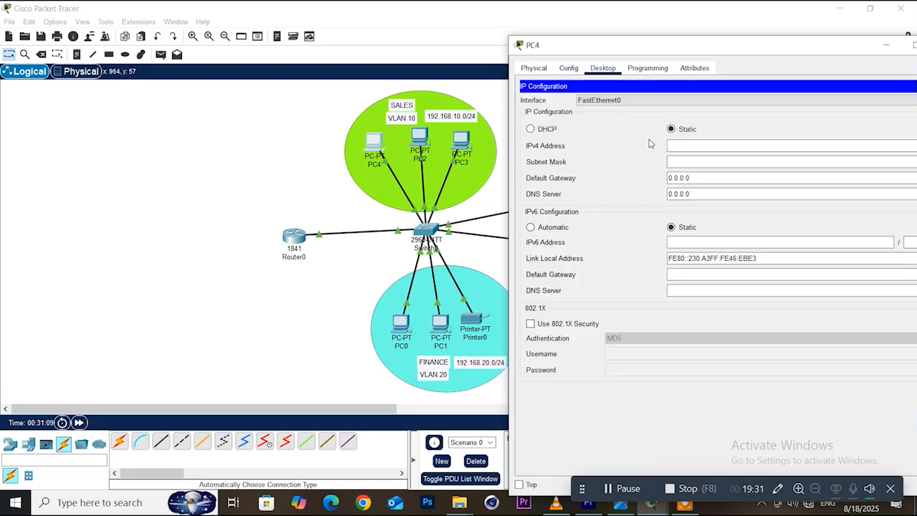
{"action": "left_click", "coordinate": [530, 129]}
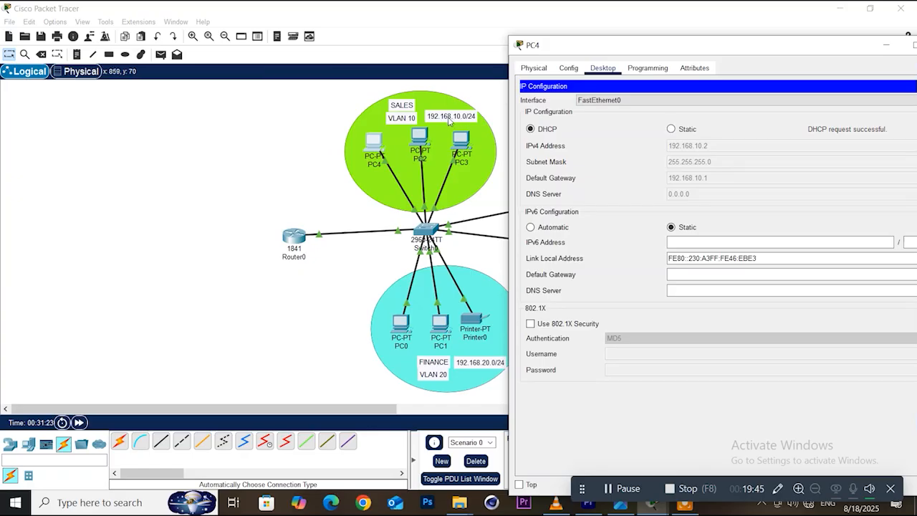
{"action": "left_click_drag", "start_coordinate": [665, 48], "coordinate": [539, 48]}
{"action": "left_click", "coordinate": [816, 46]}
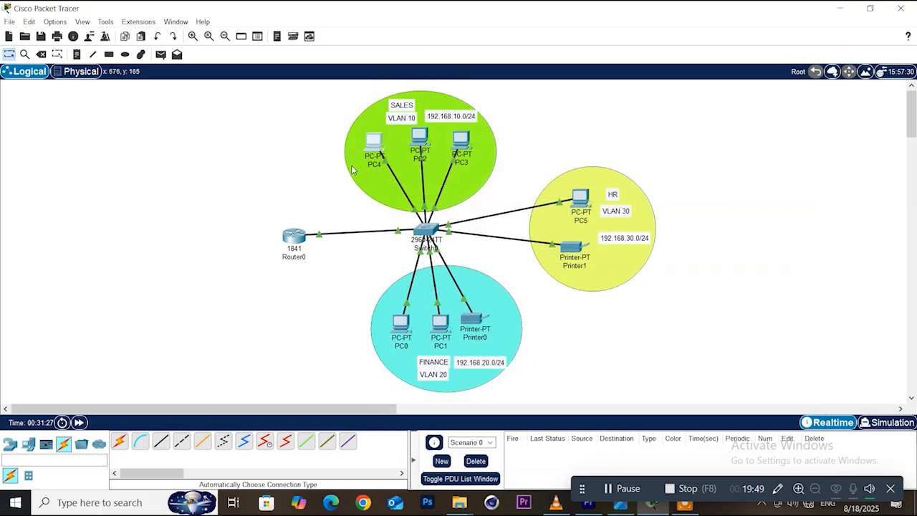
Step: Switch PC2's IPv4 configuration in the SALES VLAN to DHCP and close its window
{"action": "left_click", "coordinate": [420, 135]}
{"action": "left_click_drag", "start_coordinate": [498, 99], "coordinate": [695, 100]}
{"action": "left_click", "coordinate": [600, 117]}
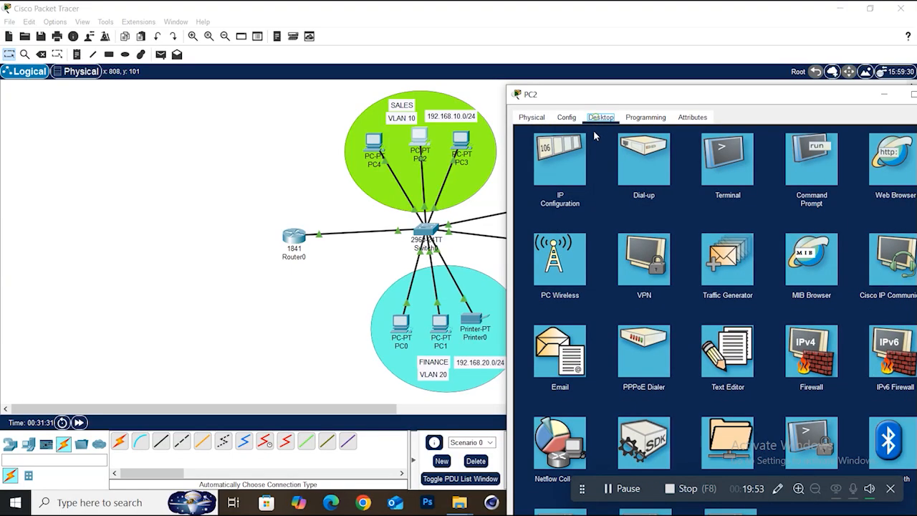
{"action": "left_click", "coordinate": [558, 160]}
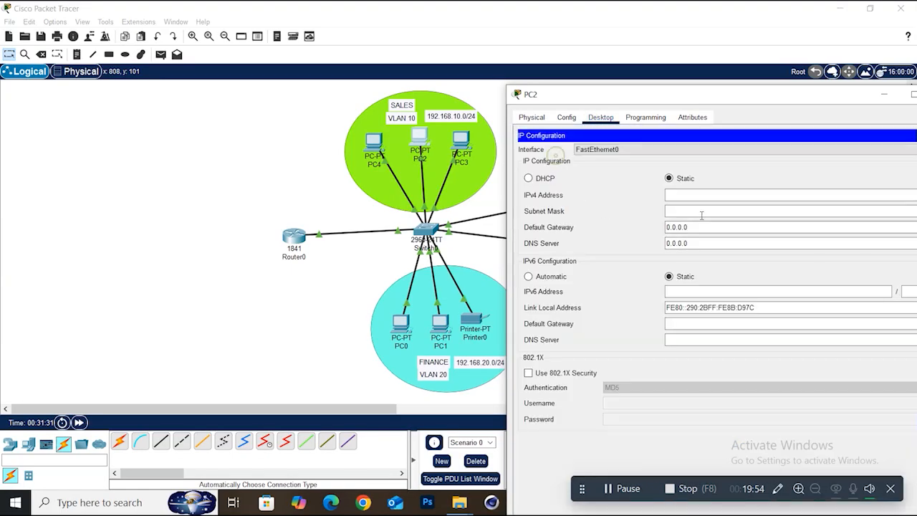
{"action": "left_click", "coordinate": [530, 179]}
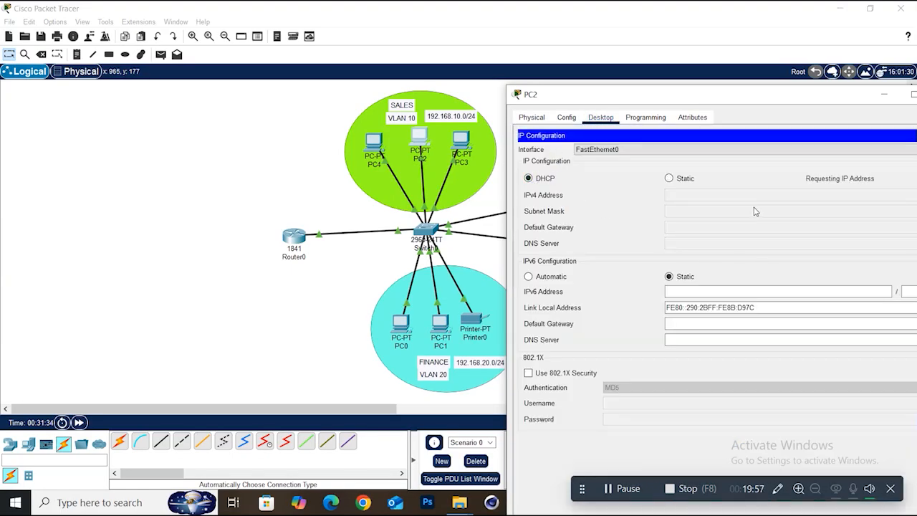
{"action": "left_click_drag", "start_coordinate": [751, 88], "coordinate": [553, 83]}
{"action": "left_click", "coordinate": [744, 86]}
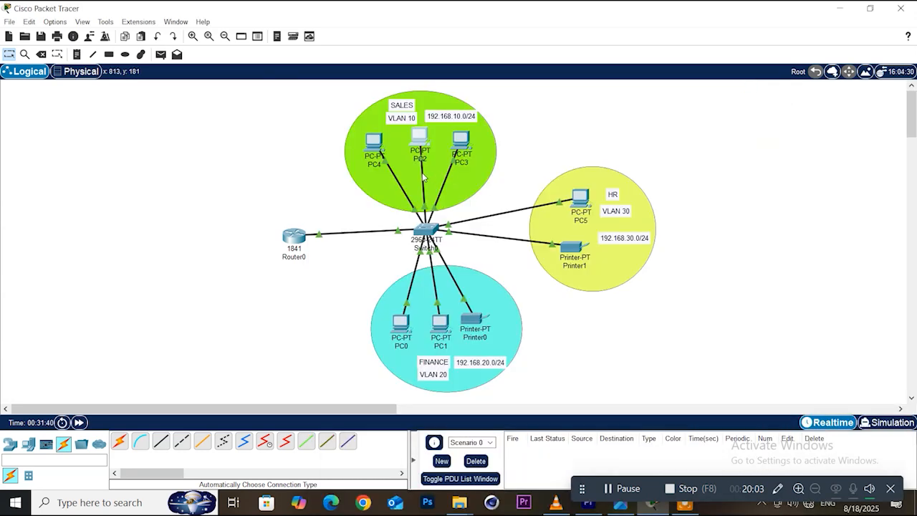
Step: Switch PC3's IPv4 configuration in the SALES VLAN to DHCP and close its window
{"action": "left_click", "coordinate": [463, 140]}
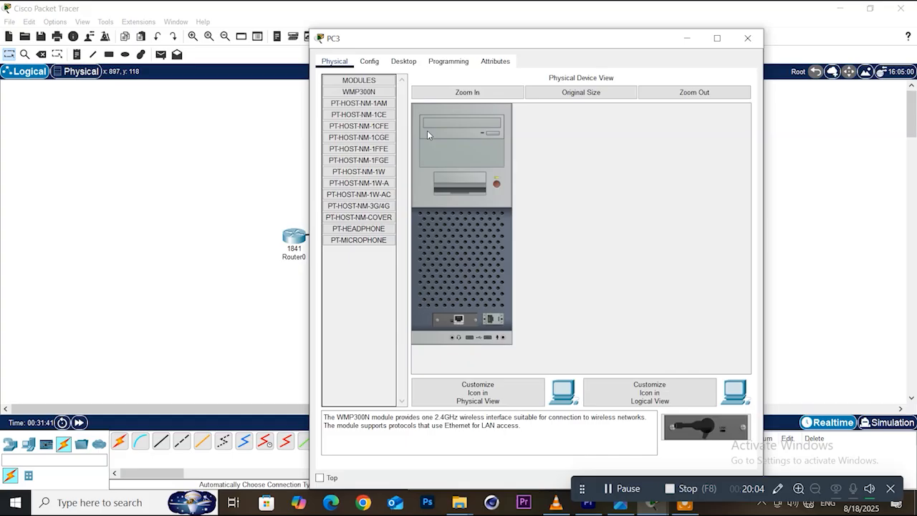
{"action": "left_click", "coordinate": [407, 62]}
{"action": "left_click", "coordinate": [375, 103]}
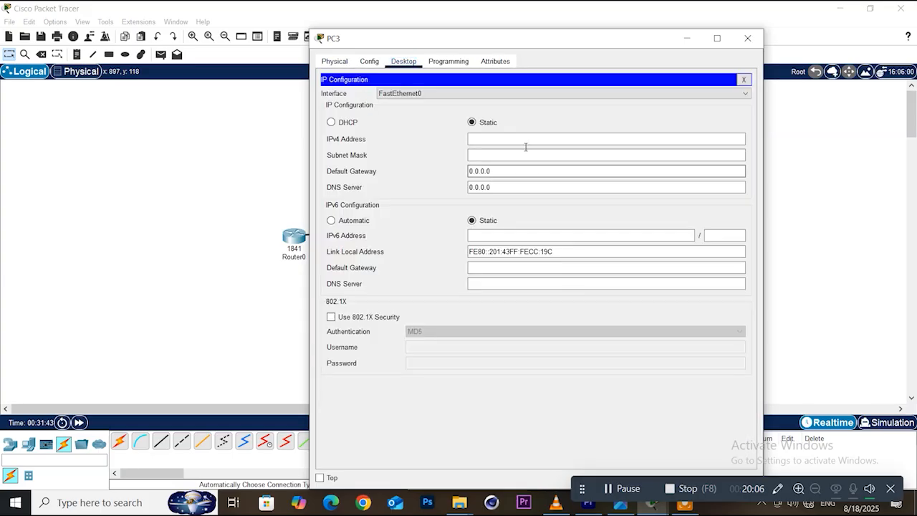
{"action": "left_click", "coordinate": [336, 121]}
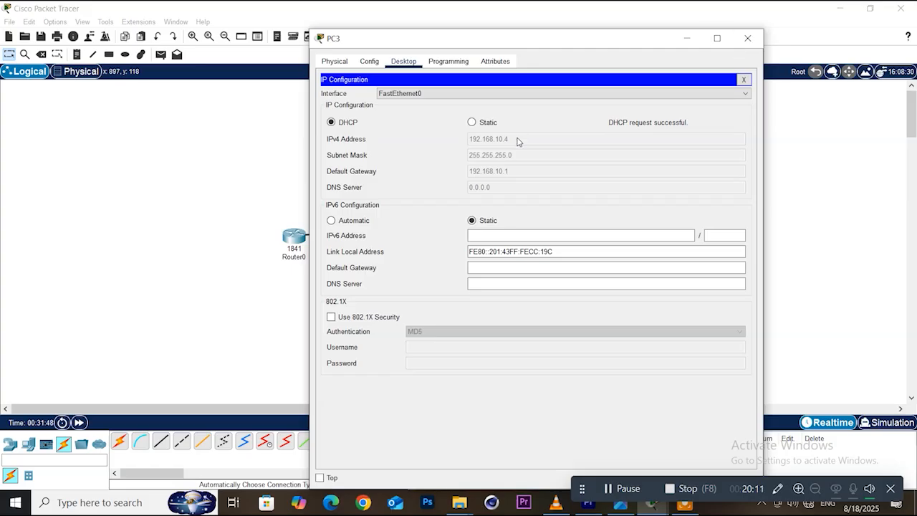
{"action": "left_click", "coordinate": [748, 38]}
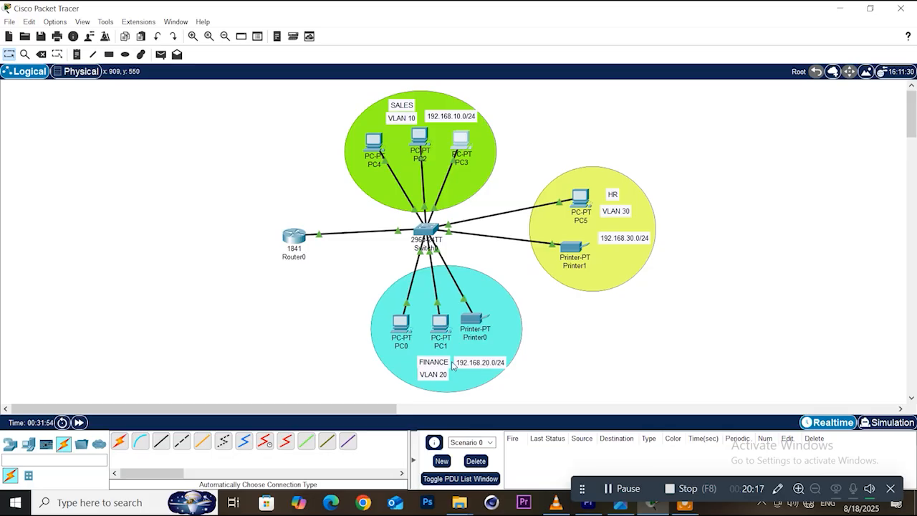
Step: Switch PC0's IPv4 configuration in the FINANCE VLAN to DHCP and close its window
{"action": "left_click", "coordinate": [400, 324]}
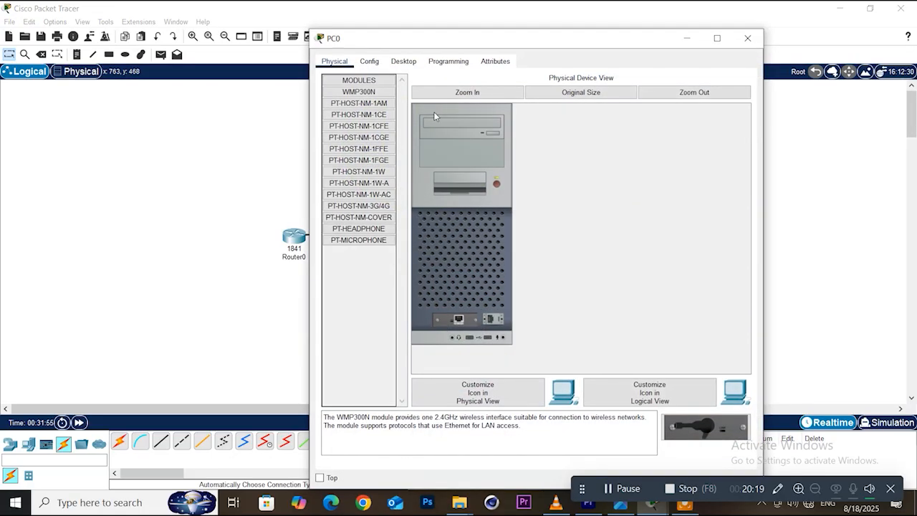
{"action": "left_click_drag", "start_coordinate": [430, 44], "coordinate": [607, 87]}
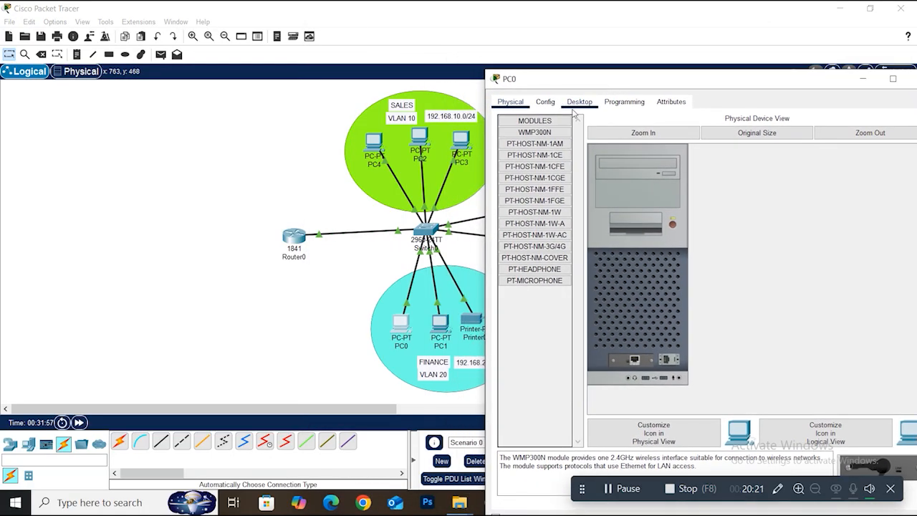
{"action": "left_click", "coordinate": [579, 101]}
{"action": "left_click", "coordinate": [539, 150]}
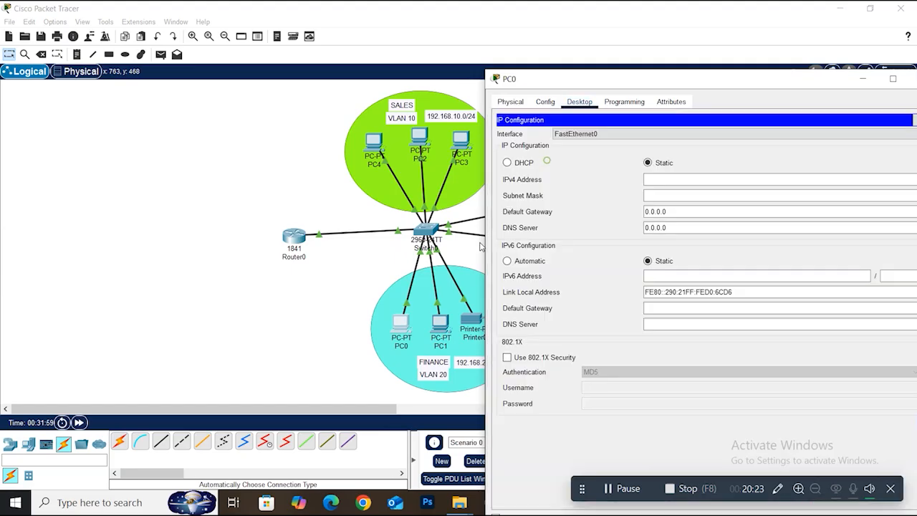
{"action": "left_click", "coordinate": [507, 163]}
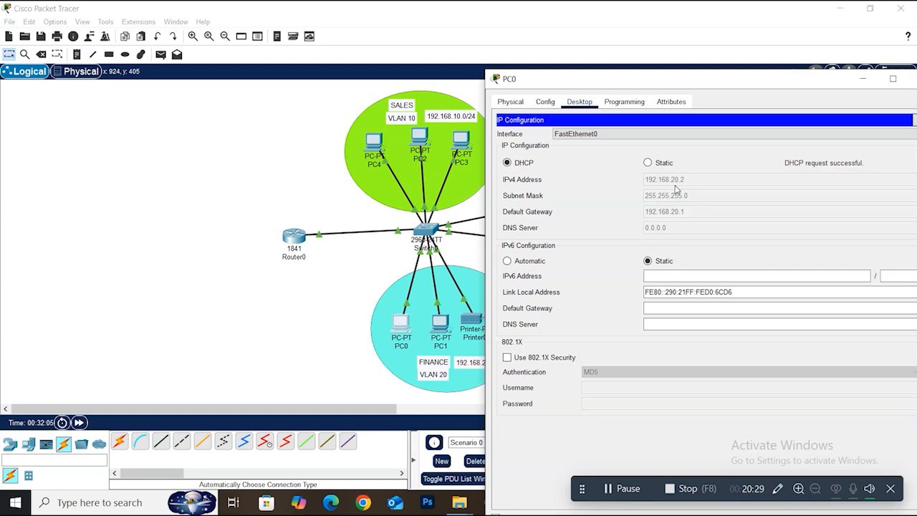
{"action": "left_click_drag", "start_coordinate": [729, 80], "coordinate": [594, 131]}
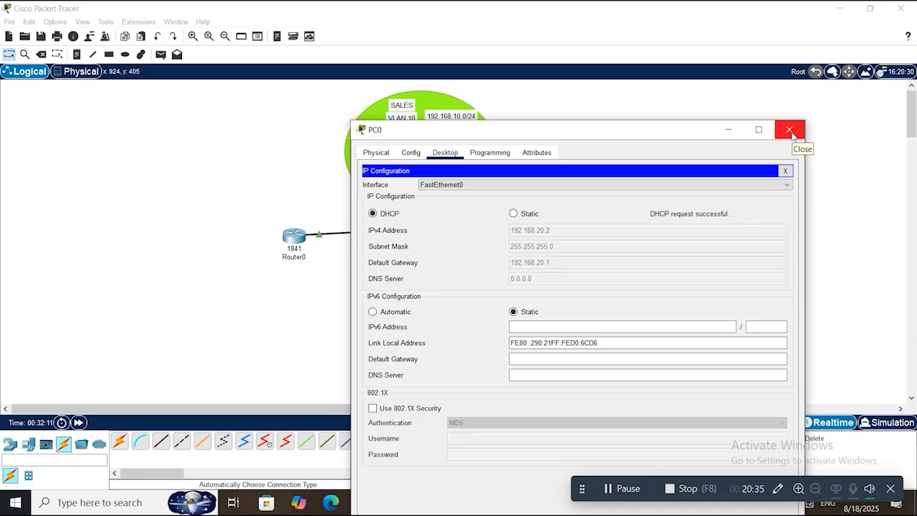
{"action": "left_click", "coordinate": [790, 131]}
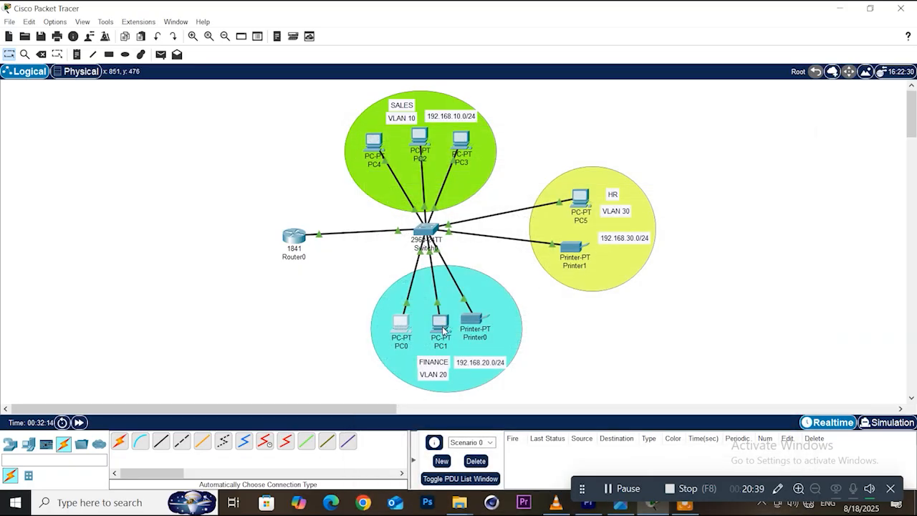
Step: Switch PC1's IPv4 configuration in the FINANCE VLAN to DHCP and close its window
{"action": "mouse_move", "coordinate": [442, 329]}
{"action": "left_click", "coordinate": [445, 325]}
{"action": "left_click_drag", "start_coordinate": [549, 41], "coordinate": [747, 164]}
{"action": "left_click", "coordinate": [582, 177]}
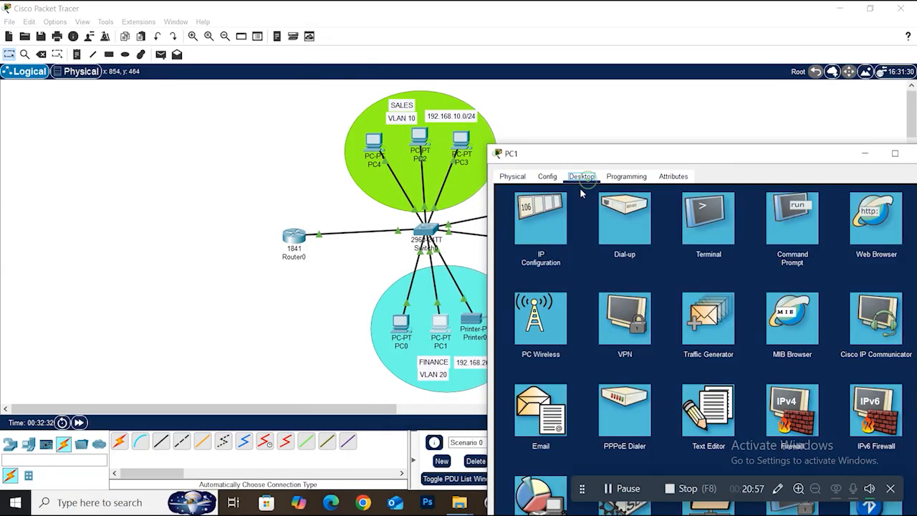
{"action": "left_click", "coordinate": [545, 232]}
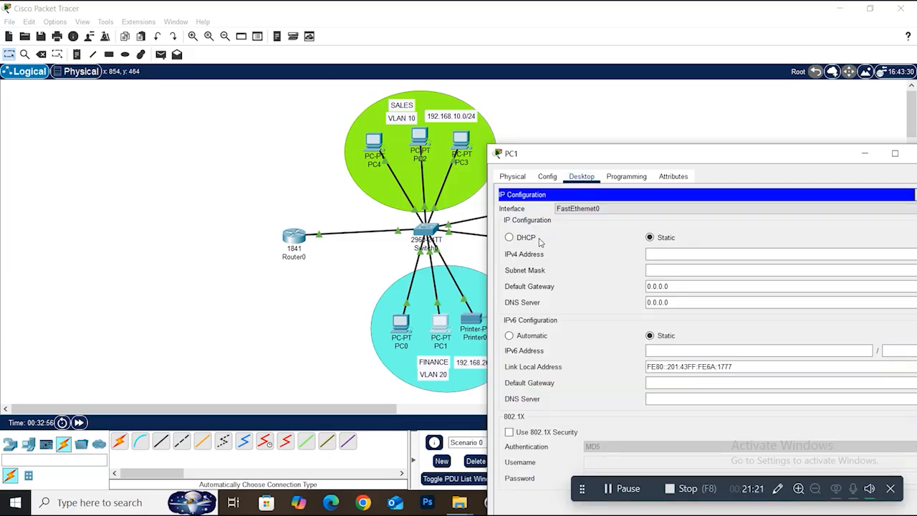
{"action": "left_click", "coordinate": [509, 237]}
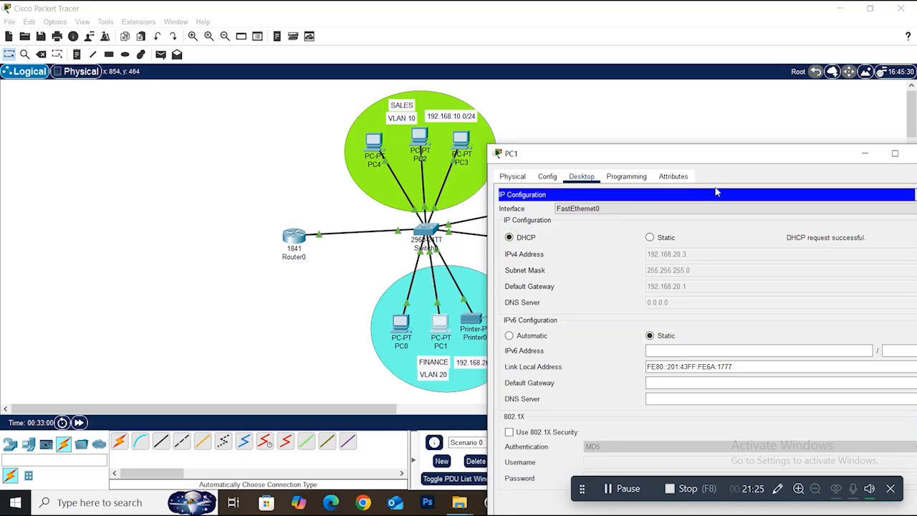
{"action": "left_click_drag", "start_coordinate": [734, 156], "coordinate": [657, 156]}
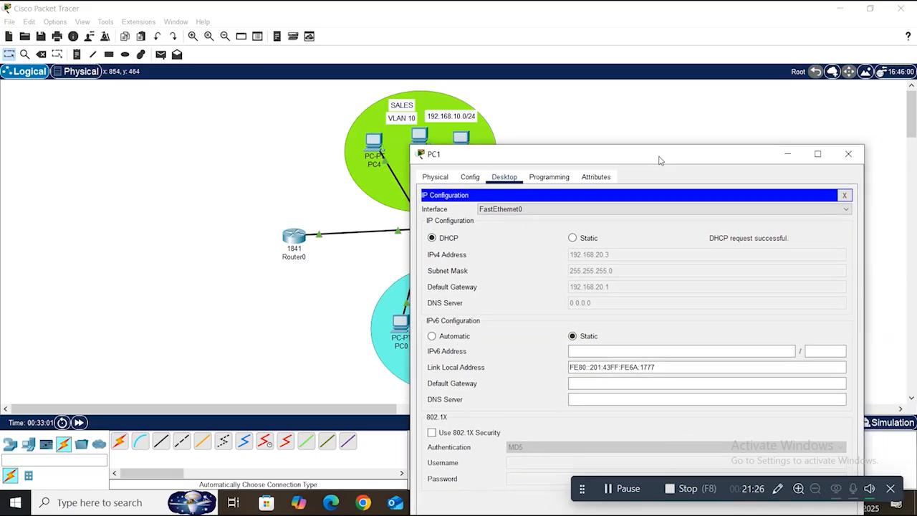
{"action": "left_click", "coordinate": [849, 155]}
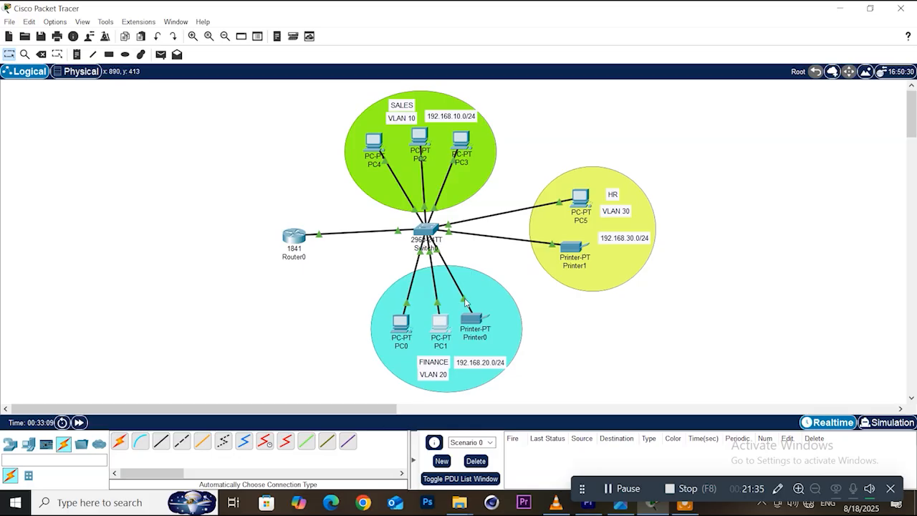
Step: Set Printer0's IPv4 gateway/DNS in the FINANCE VLAN to DHCP, check its FastEthernet0 address and close the printer's window
{"action": "left_click", "coordinate": [473, 320]}
{"action": "left_click_drag", "start_coordinate": [509, 39], "coordinate": [731, 105]}
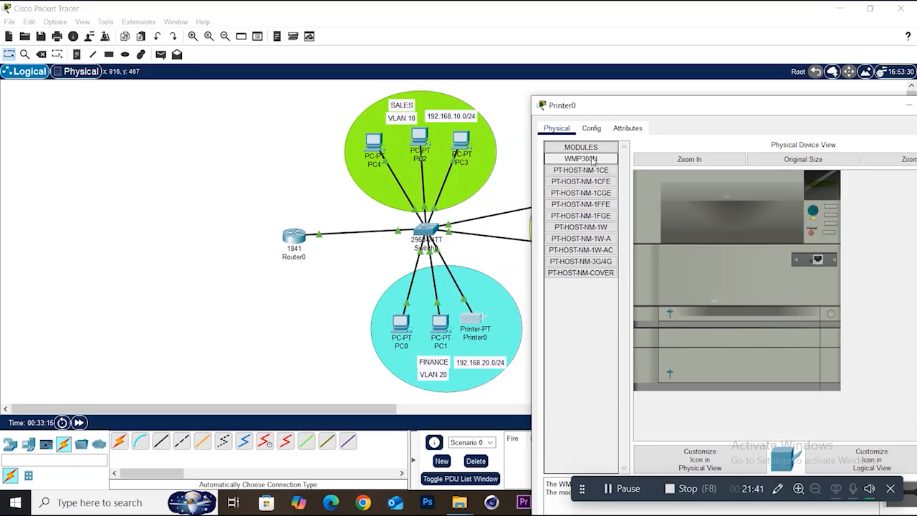
{"action": "left_click", "coordinate": [591, 129]}
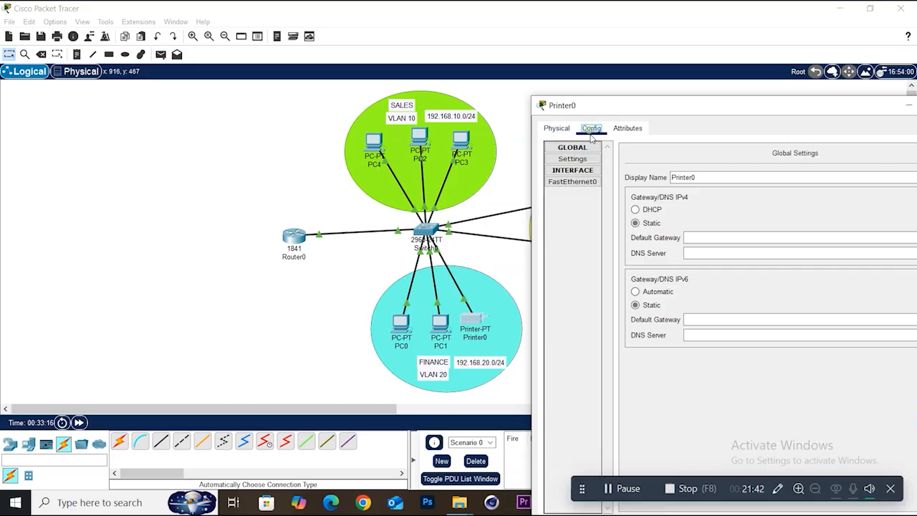
{"action": "left_click", "coordinate": [636, 210]}
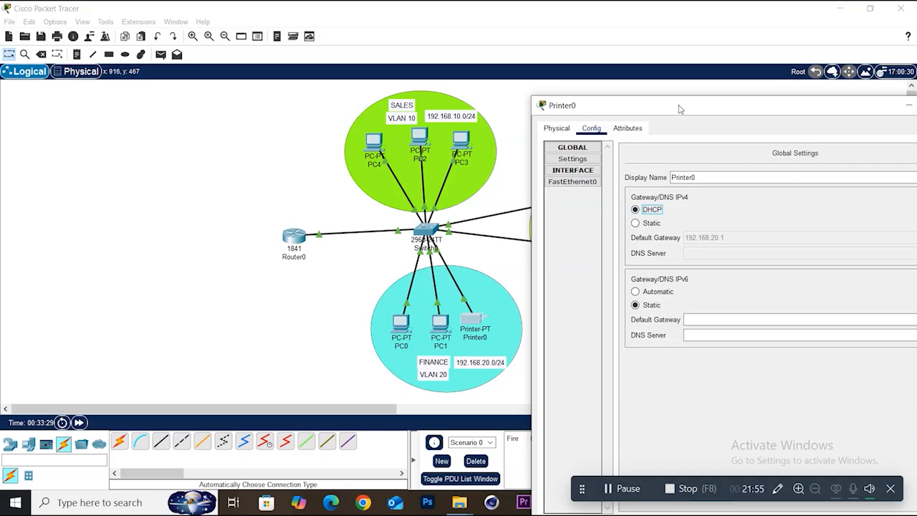
{"action": "left_click", "coordinate": [579, 183]}
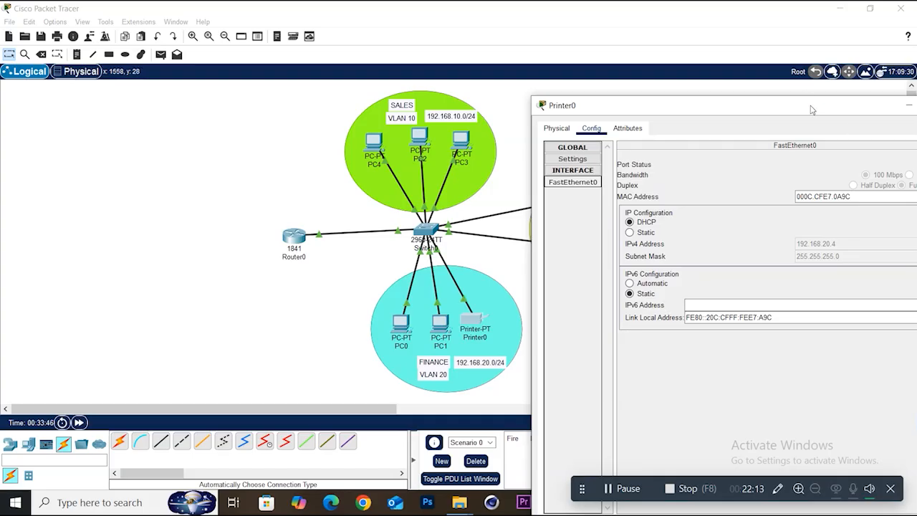
{"action": "left_click_drag", "start_coordinate": [813, 106], "coordinate": [443, 102]}
{"action": "left_click", "coordinate": [575, 101]}
Step: Switch PC5's IPv4 configuration in the HR VLAN to DHCP and close its window
{"action": "left_click", "coordinate": [582, 204]}
{"action": "left_click", "coordinate": [403, 116]}
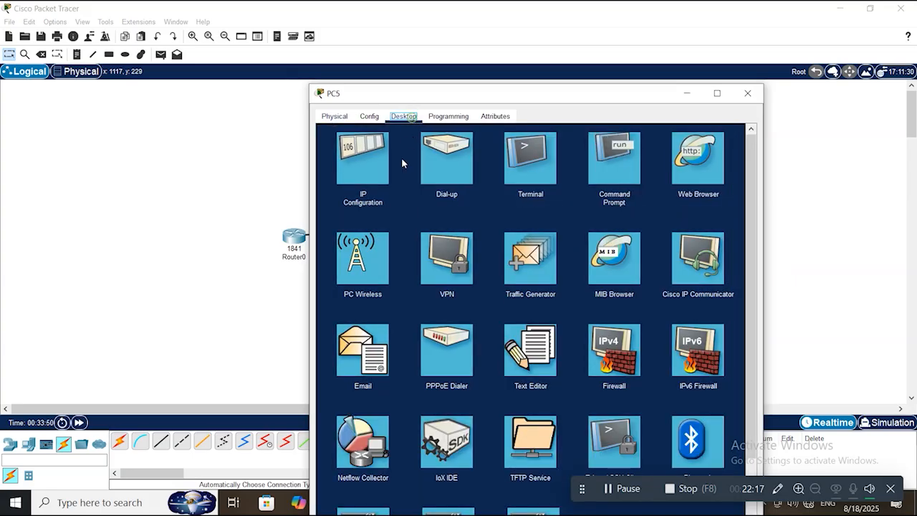
{"action": "left_click", "coordinate": [375, 164]}
{"action": "left_click", "coordinate": [331, 177]}
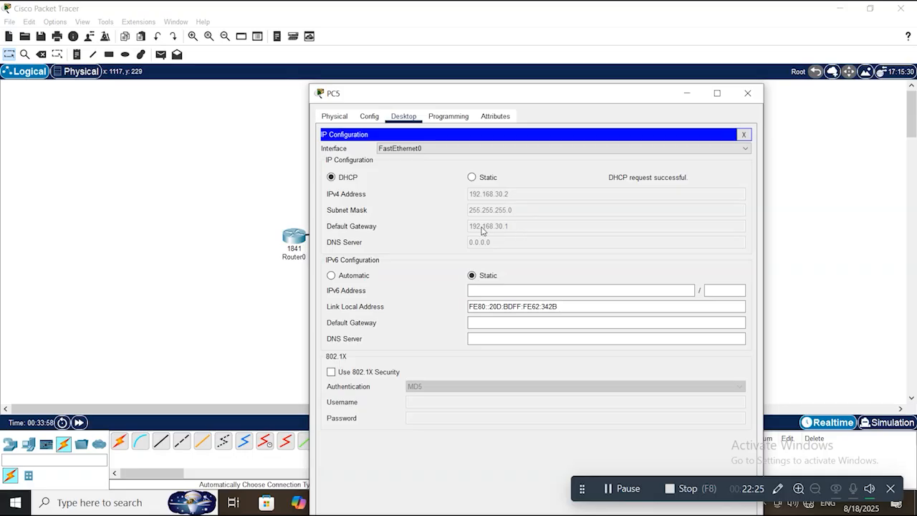
{"action": "left_click_drag", "start_coordinate": [539, 101], "coordinate": [610, 276]}
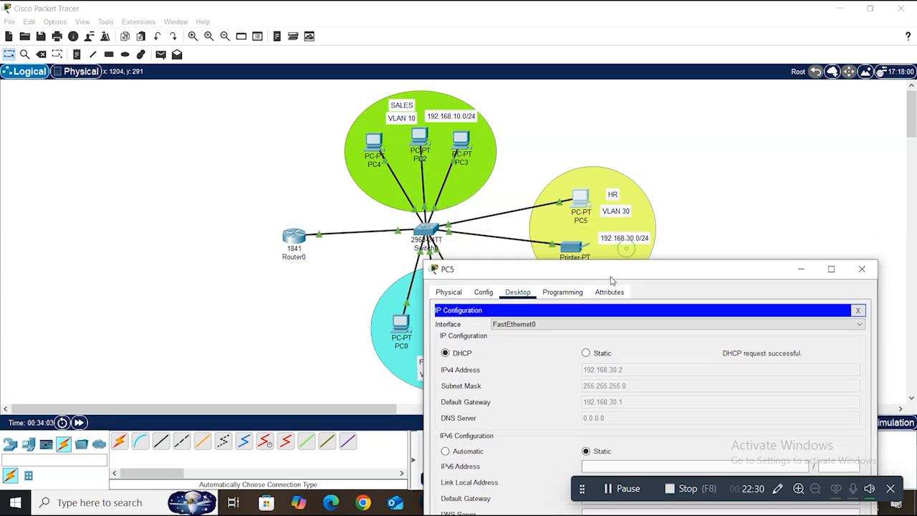
{"action": "left_click", "coordinate": [862, 268]}
Step: Set Printer1's IPv4 gateway/DNS in the HR VLAN to DHCP, check its FastEthernet0 address and close the printer's window
{"action": "left_click", "coordinate": [581, 250]}
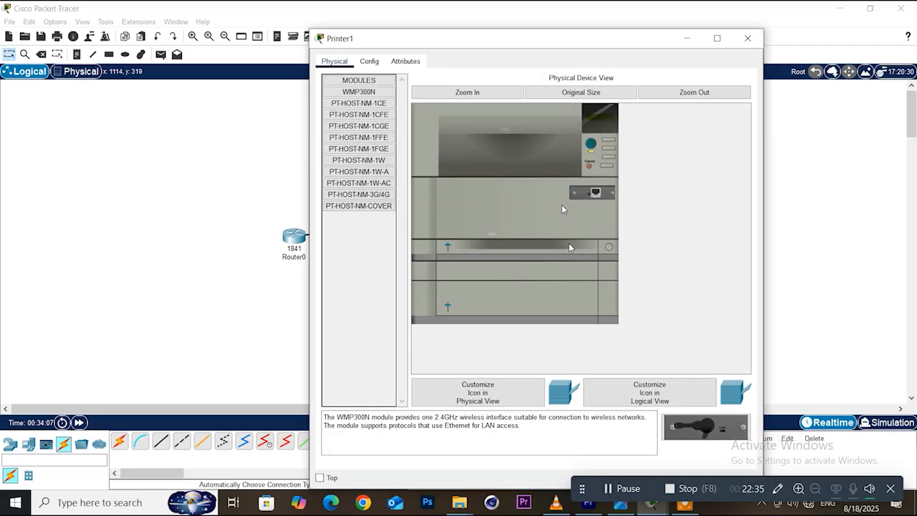
{"action": "left_click", "coordinate": [370, 62]}
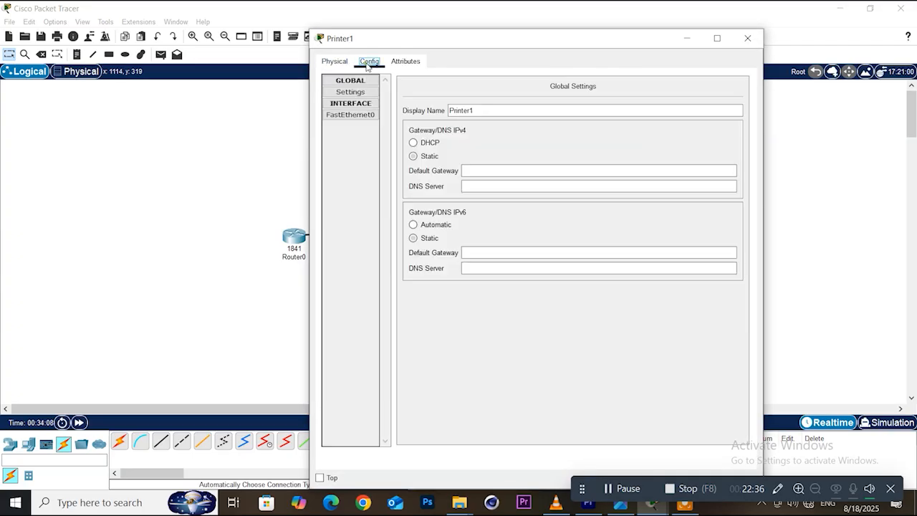
{"action": "left_click", "coordinate": [413, 142]}
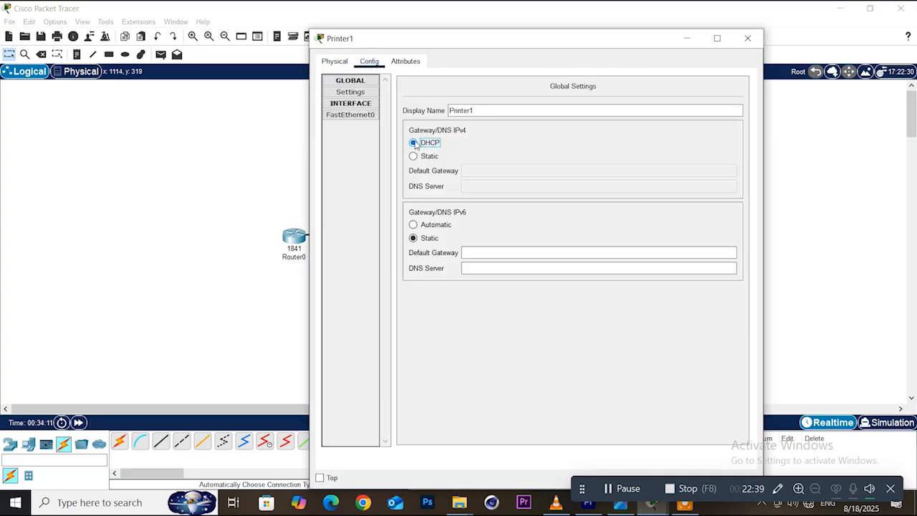
{"action": "left_click", "coordinate": [358, 117]}
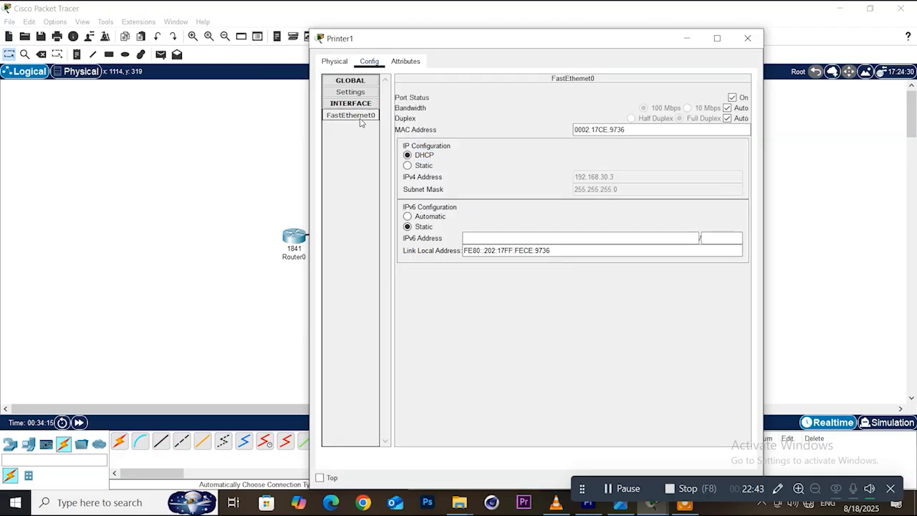
{"action": "left_click", "coordinate": [748, 38]}
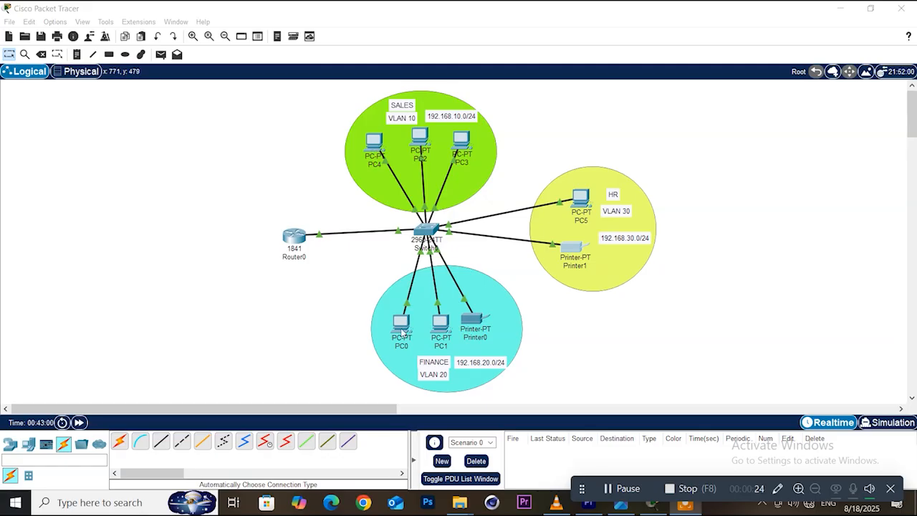
Step: Check the IP configuration of PC0 in FINANCE and PC4 in SALES, closing each PC's window
{"action": "left_click", "coordinate": [403, 326]}
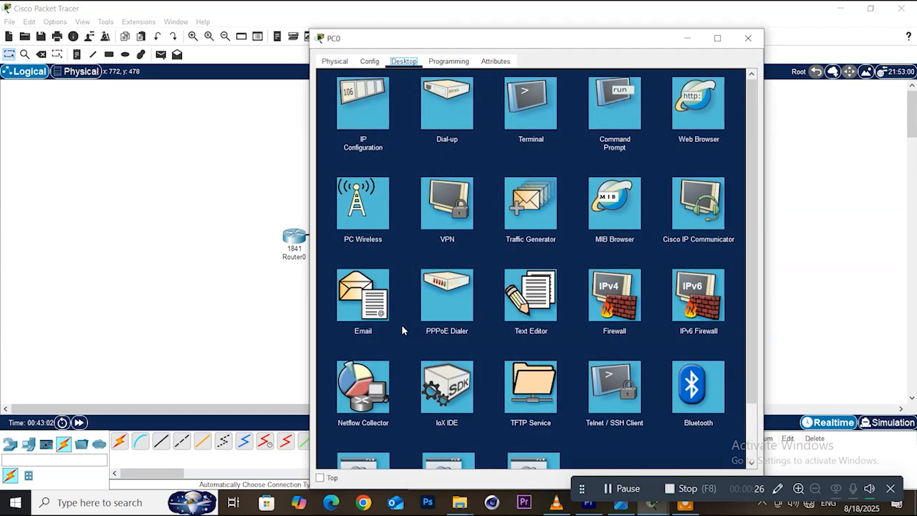
{"action": "left_click", "coordinate": [380, 104]}
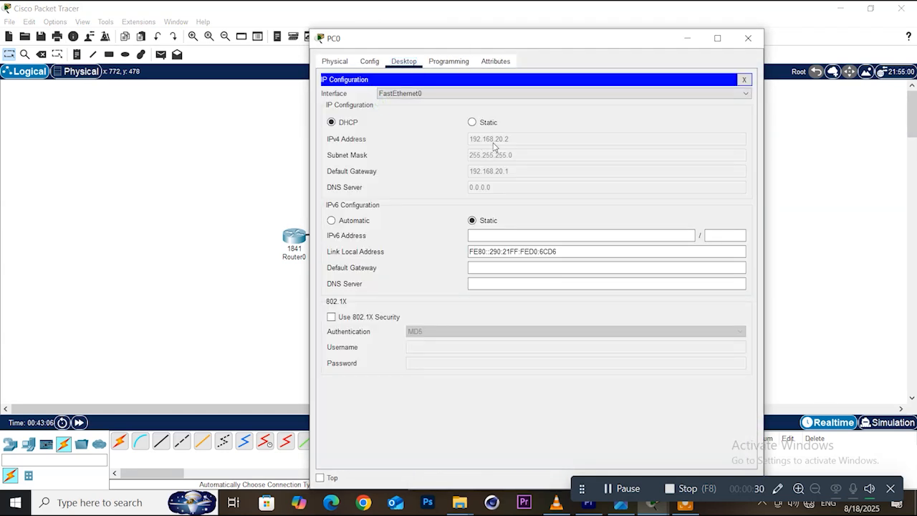
{"action": "left_click", "coordinate": [748, 38]}
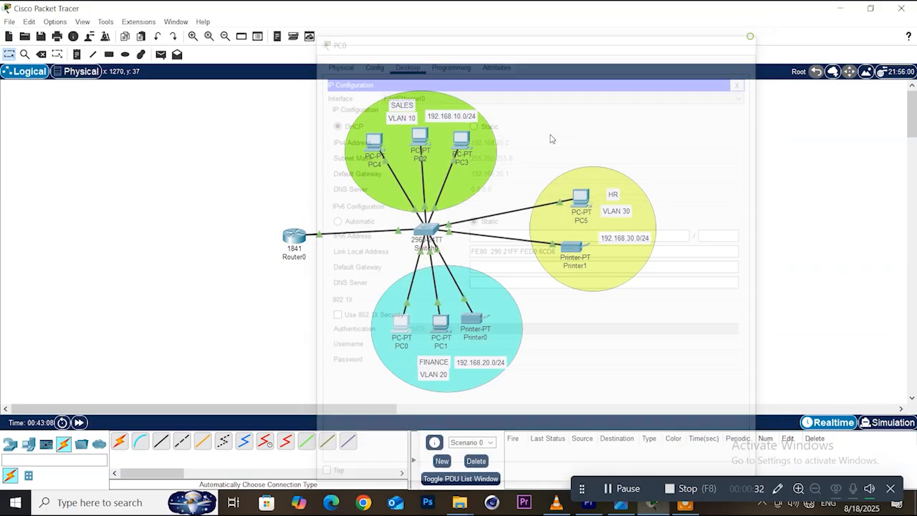
{"action": "left_click", "coordinate": [378, 149]}
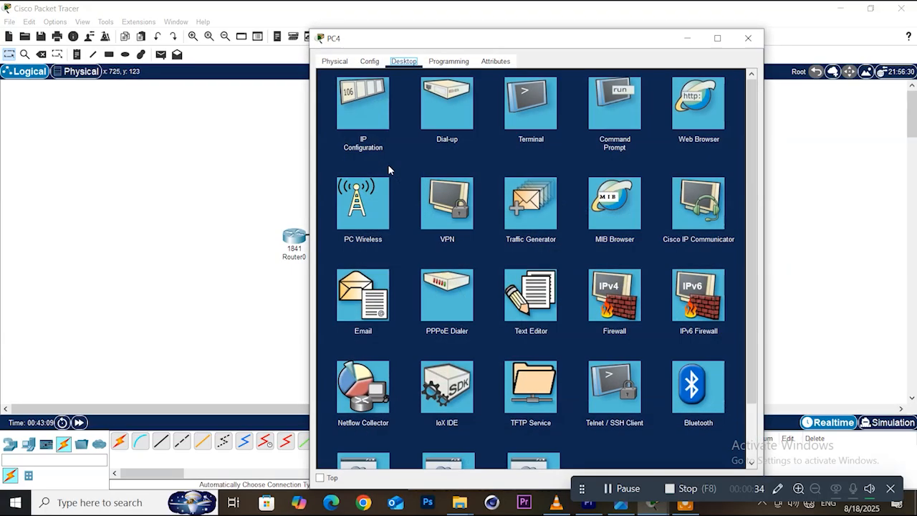
{"action": "left_click", "coordinate": [368, 110]}
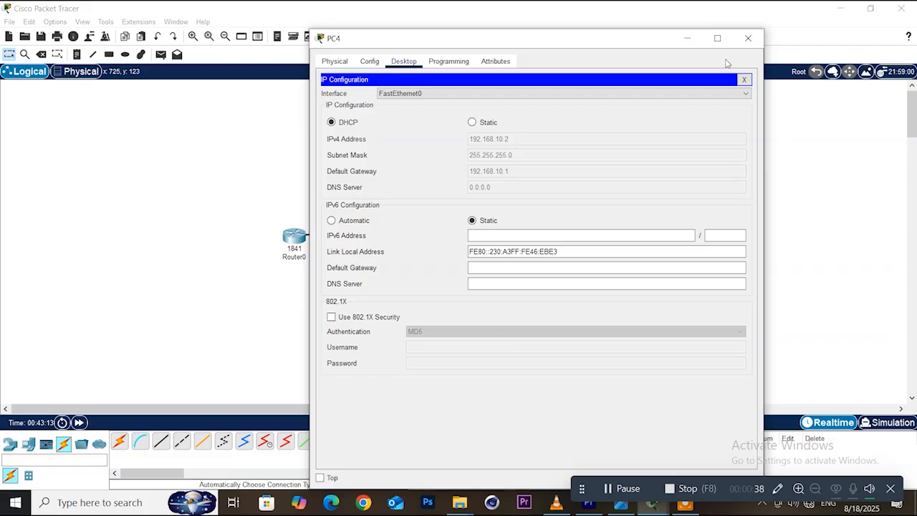
{"action": "left_click", "coordinate": [748, 38]}
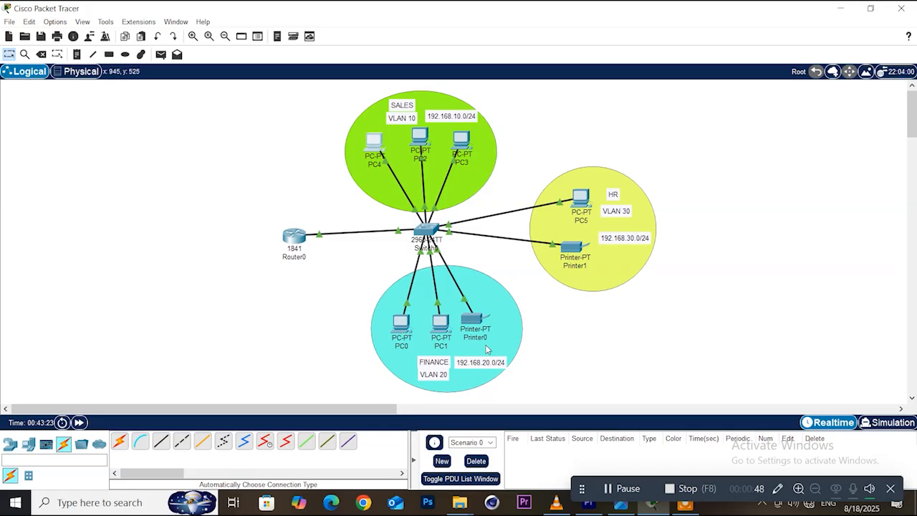
Step: Ping 192.168.20.2 from PC4's command prompt, review the replies and close the PC's window
{"action": "left_click", "coordinate": [377, 144]}
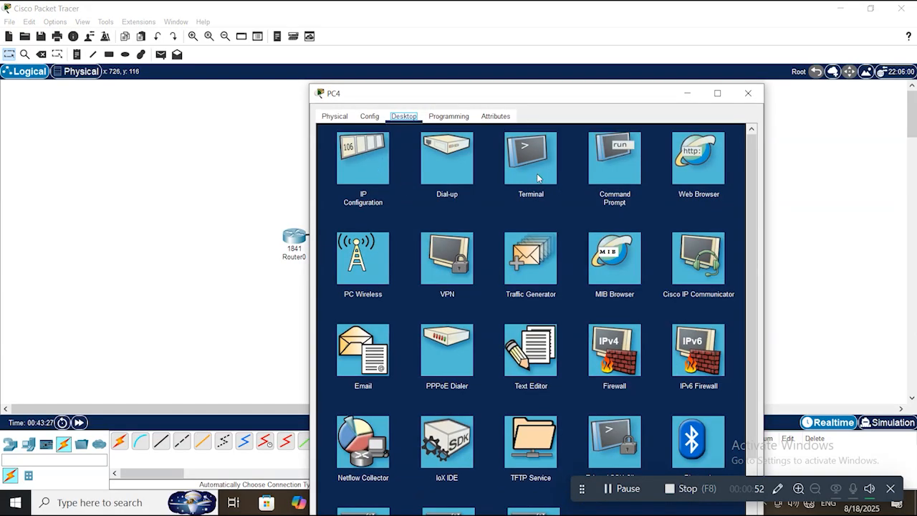
{"action": "left_click", "coordinate": [607, 167]}
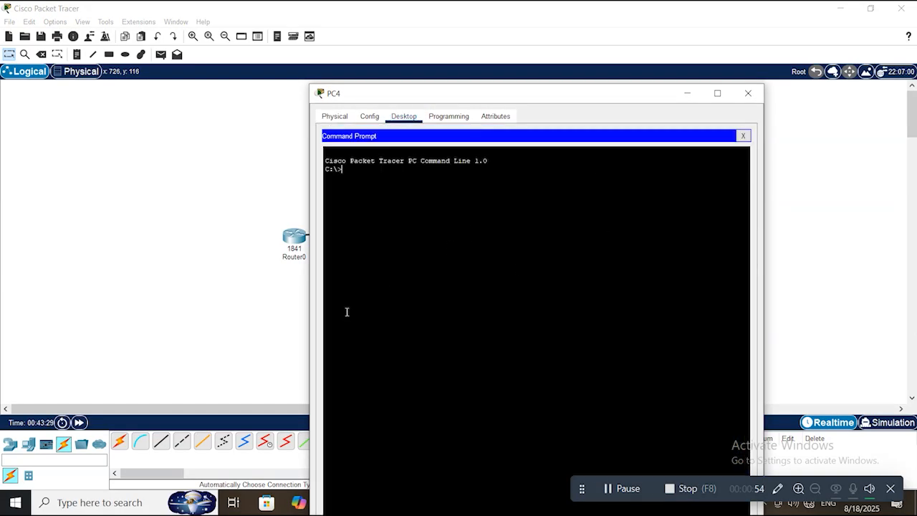
{"action": "key", "text": "BackSpace"}
{"action": "key", "text": "BackSpace"}
{"action": "type", "text": "ping 192.1"}
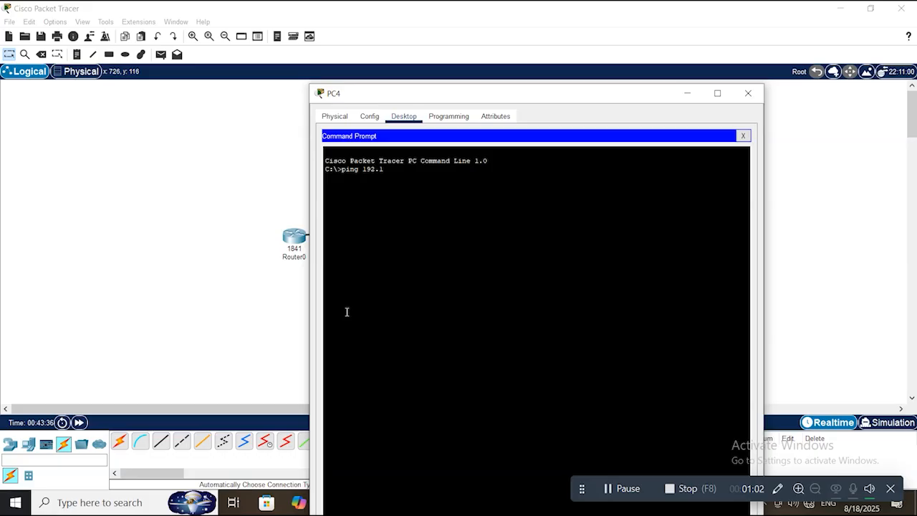
{"action": "type", "text": "68.20.2"}
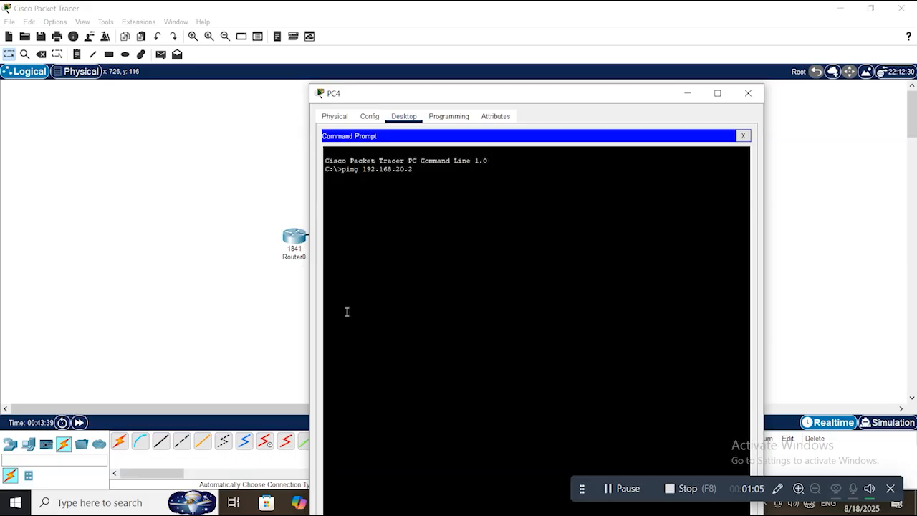
{"action": "key", "text": "Return"}
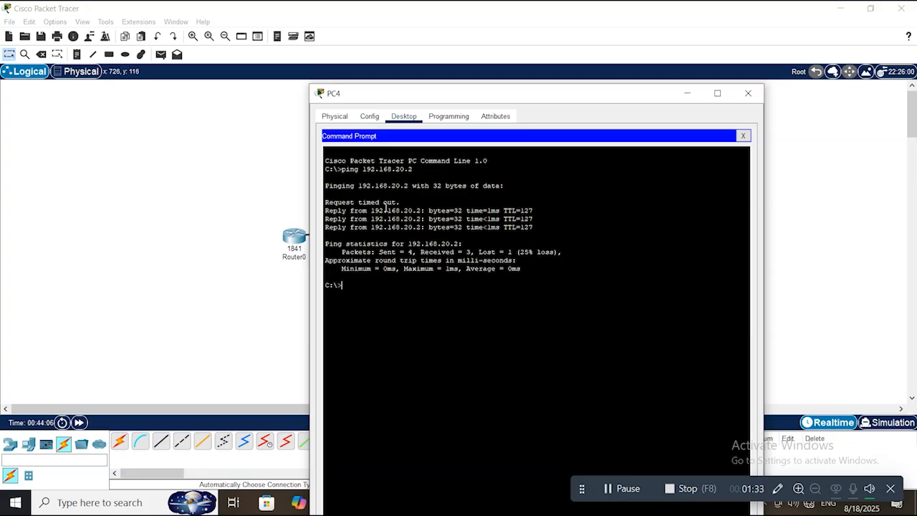
{"action": "left_click_drag", "start_coordinate": [326, 211], "coordinate": [537, 228]}
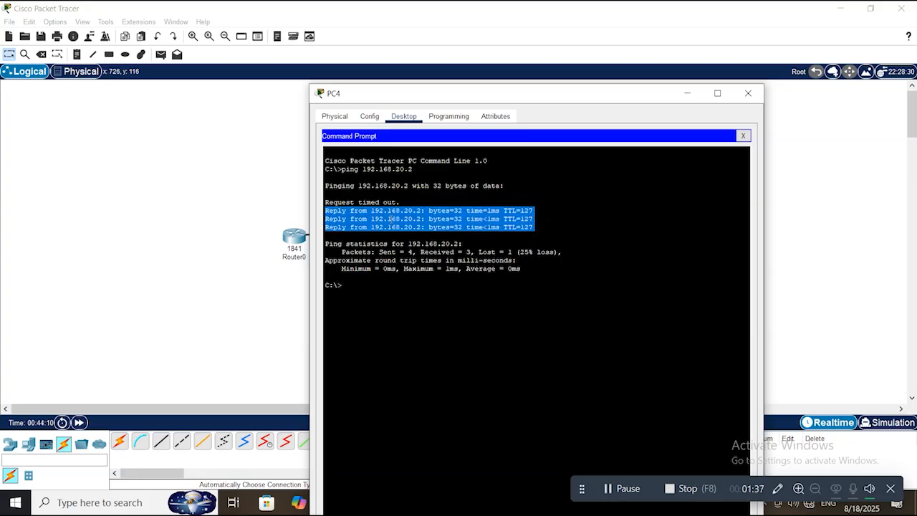
{"action": "left_click", "coordinate": [748, 94]}
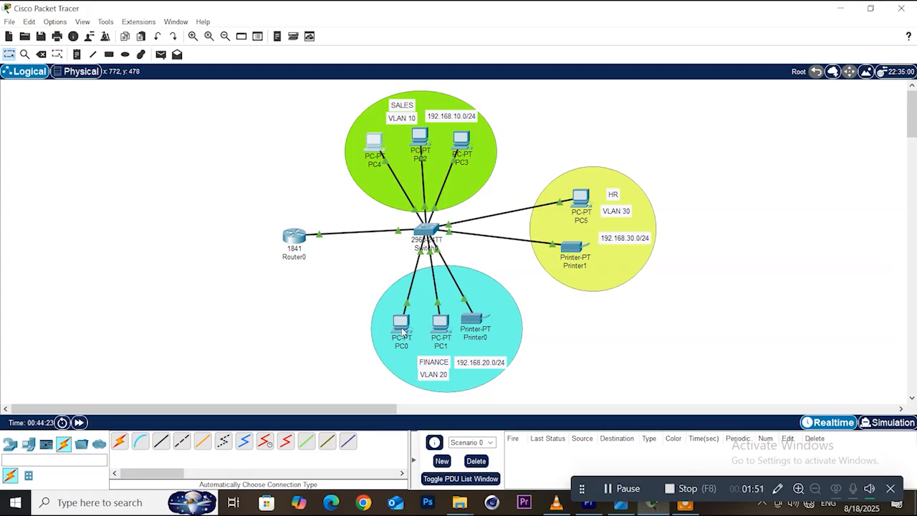
Step: Check the IP configuration of PC5 in the HR VLAN and close its window
{"action": "left_click", "coordinate": [582, 201]}
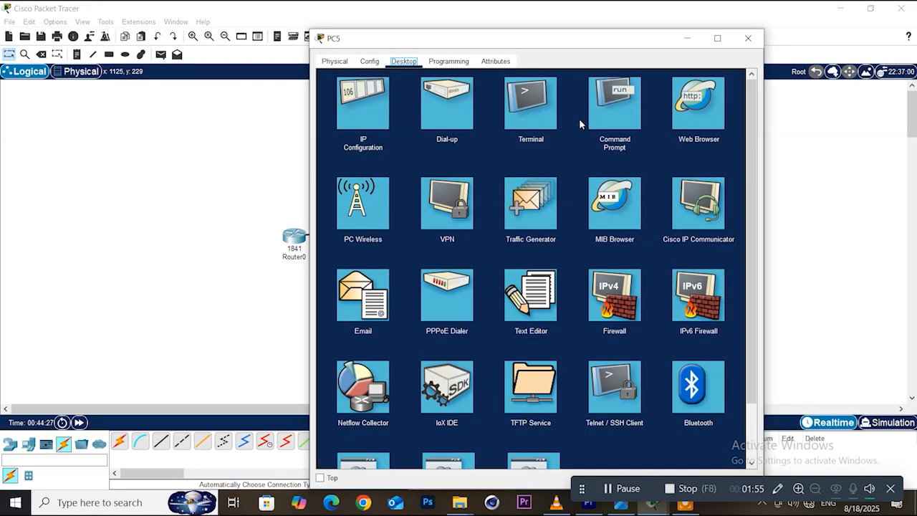
{"action": "left_click", "coordinate": [364, 104]}
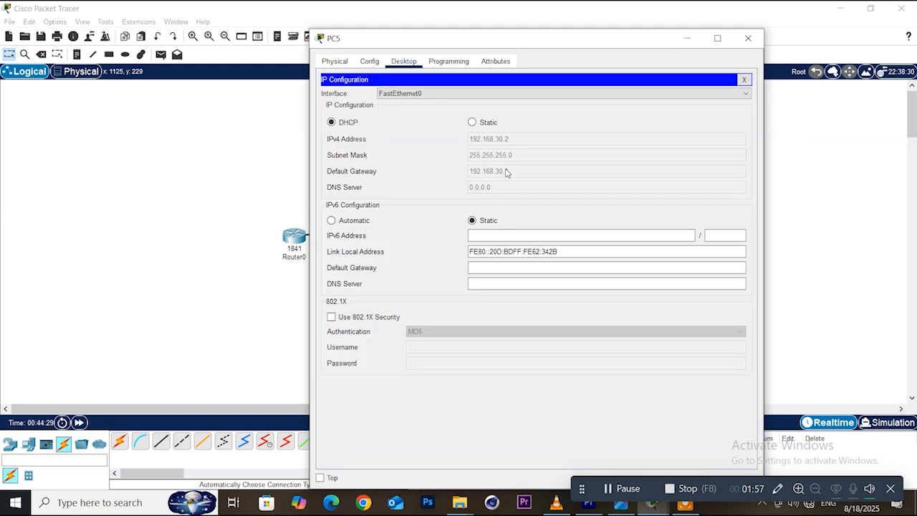
{"action": "left_click", "coordinate": [748, 38]}
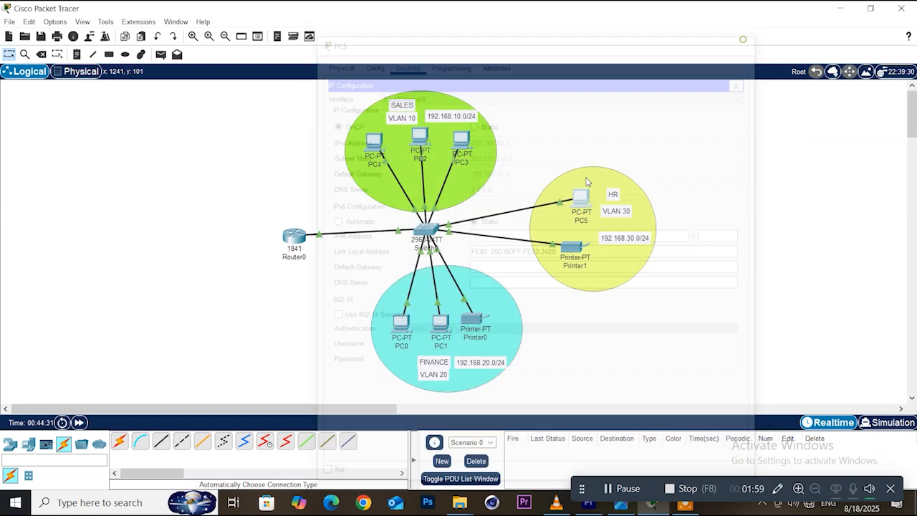
Step: Ping 192.168.30.2 from the command prompt of PC1 in FINANCE, review the replies and close the PC's window
{"action": "left_click", "coordinate": [440, 327]}
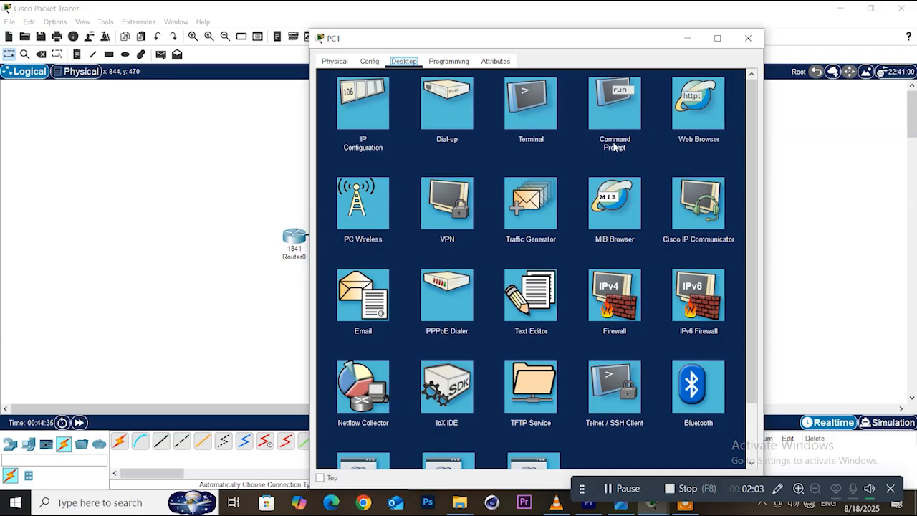
{"action": "left_click", "coordinate": [627, 122]}
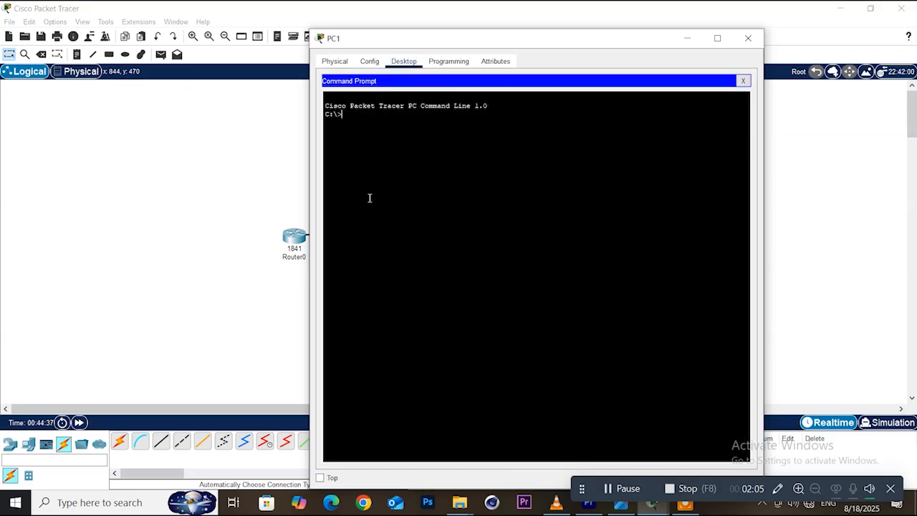
{"action": "type", "text": "ping 192.168.30.2"}
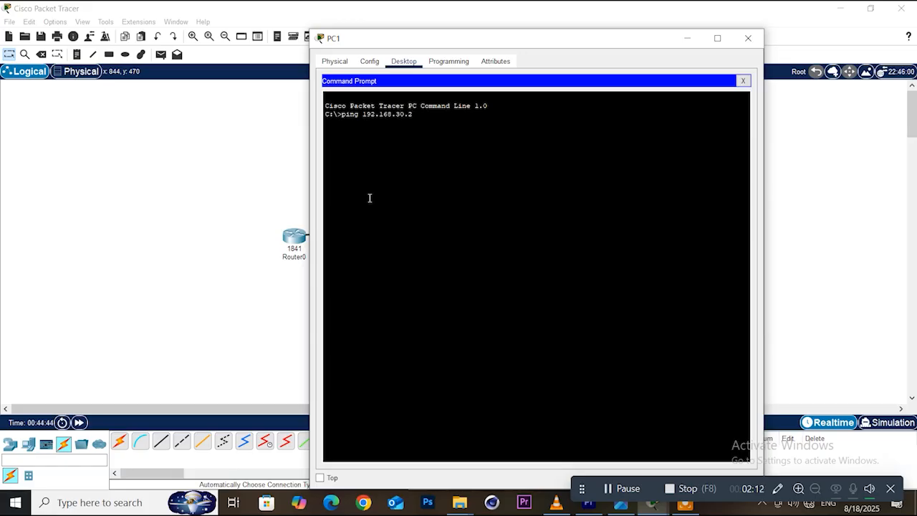
{"action": "key", "text": "Return"}
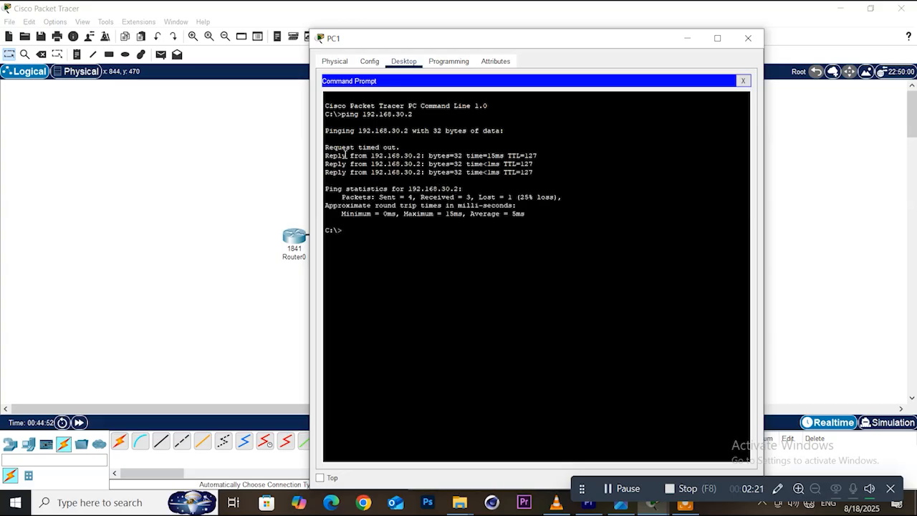
{"action": "left_click_drag", "start_coordinate": [571, 41], "coordinate": [331, 49]}
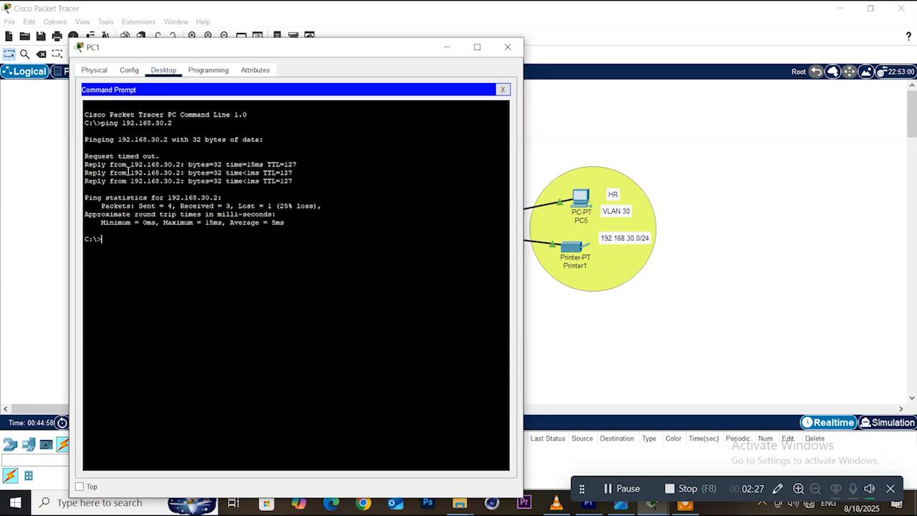
{"action": "left_click_drag", "start_coordinate": [160, 155], "coordinate": [84, 159]}
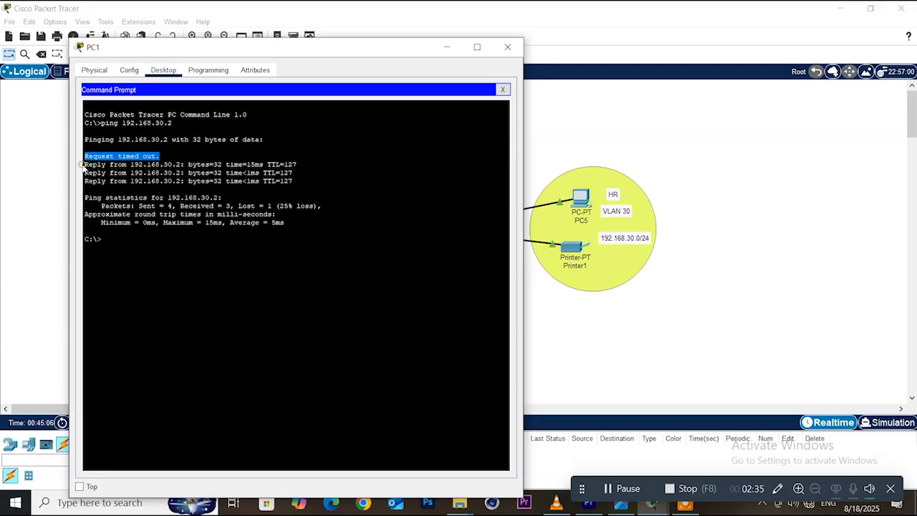
{"action": "left_click_drag", "start_coordinate": [84, 164], "coordinate": [246, 181]}
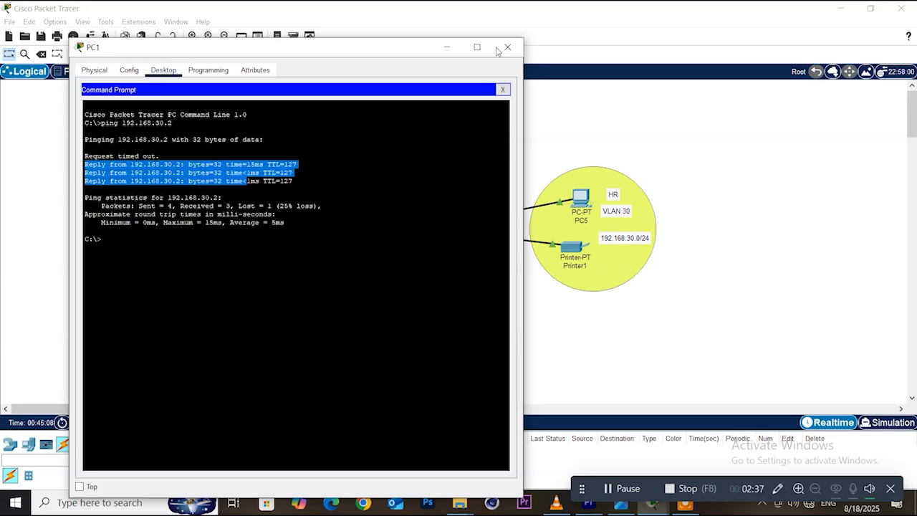
{"action": "left_click", "coordinate": [505, 49]}
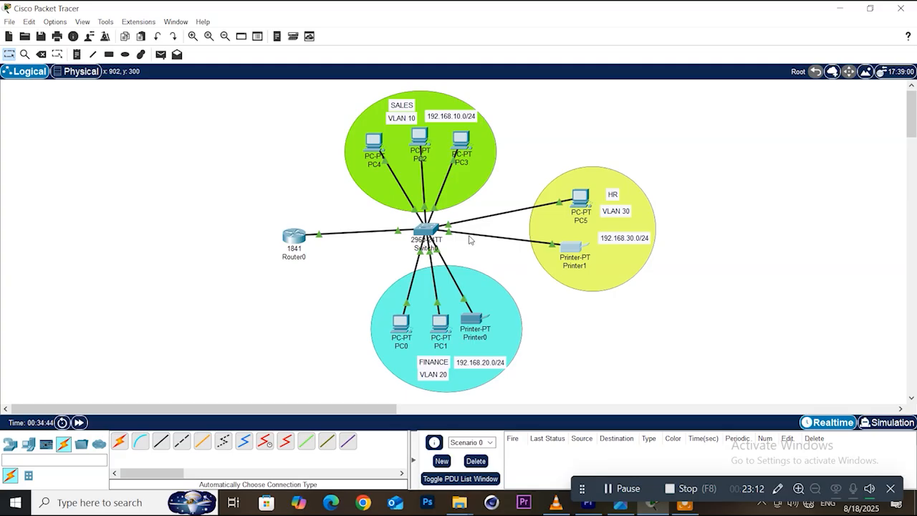
{"action": "mouse_move", "coordinate": [470, 241]}
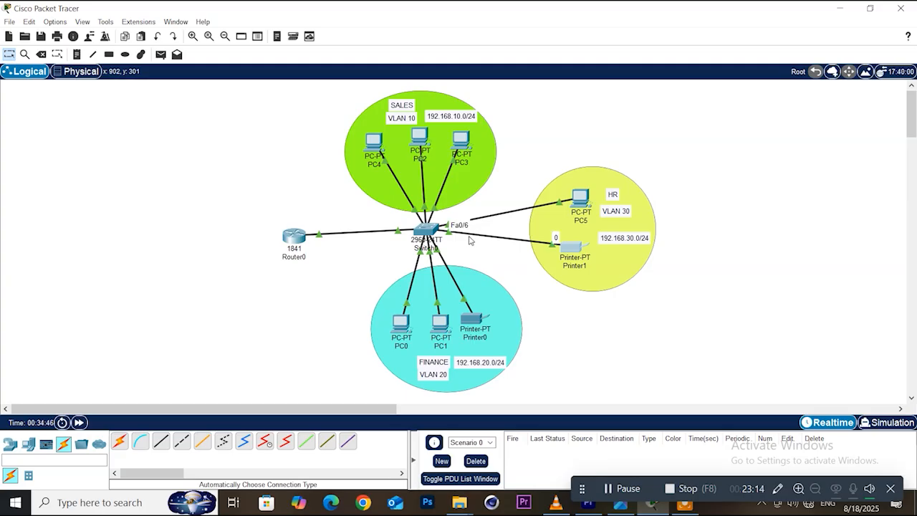